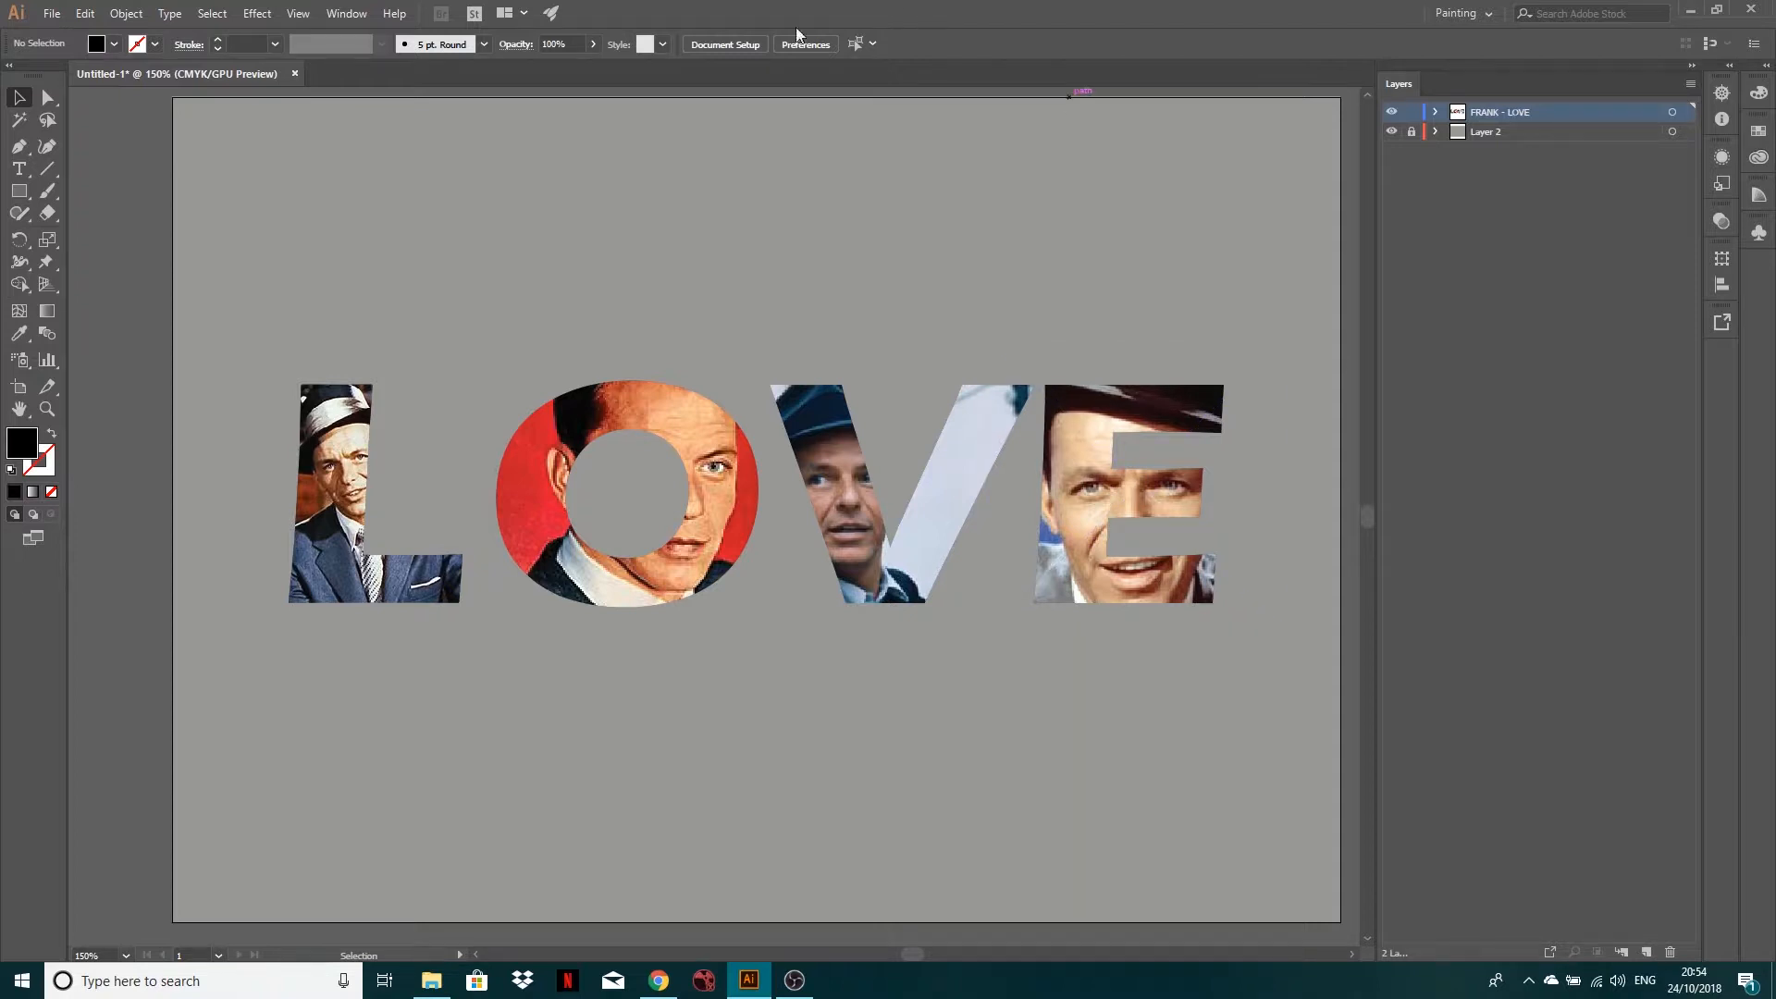
Step: Create a new landscape A4 document, 297 × 210 mm
left_click(60, 19)
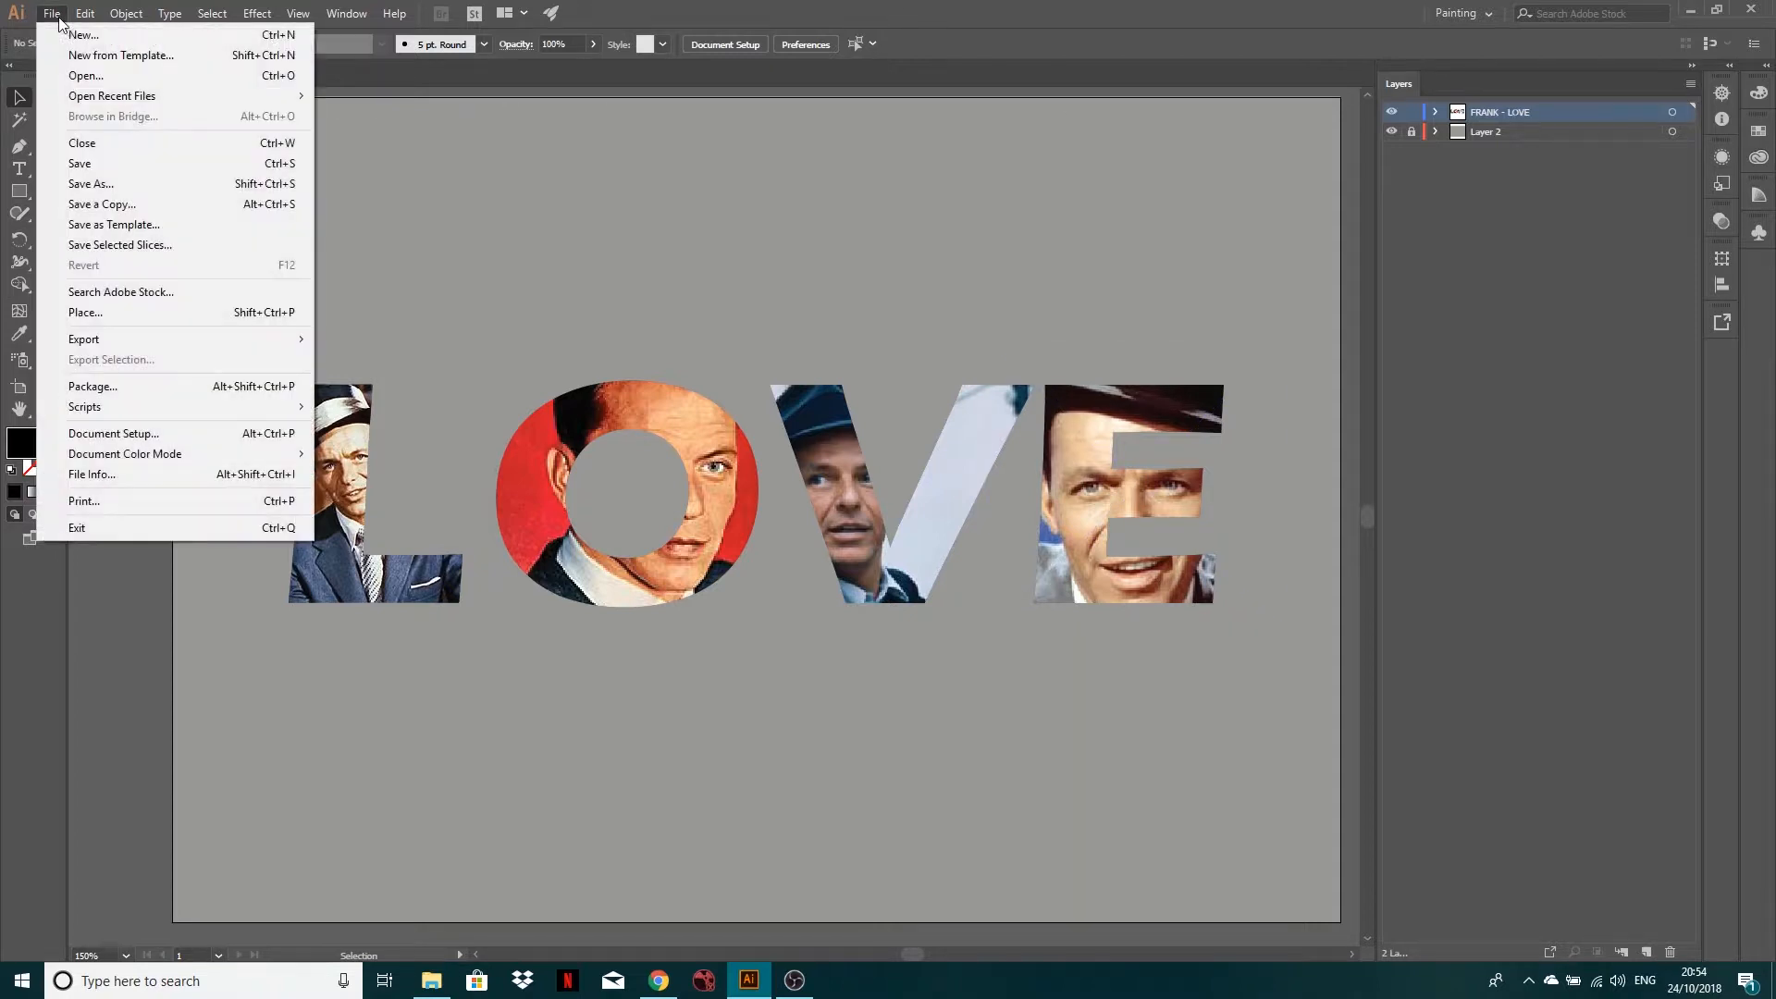
left_click(76, 36)
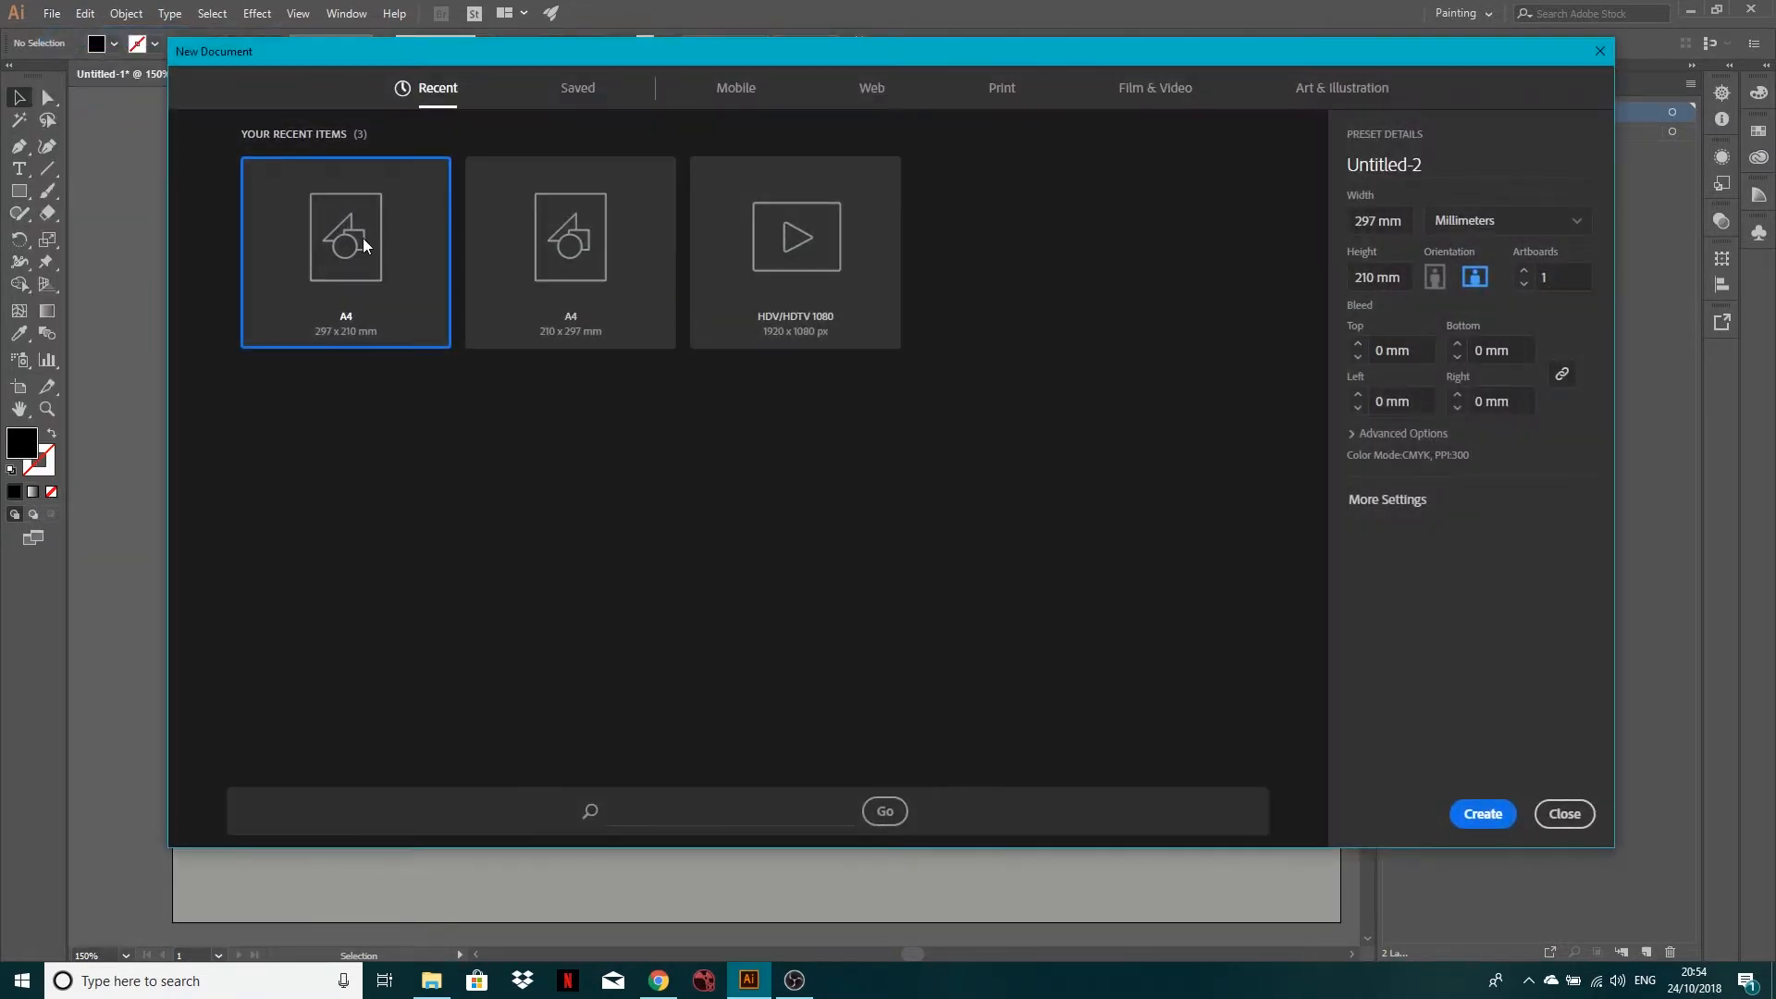
double_click(361, 238)
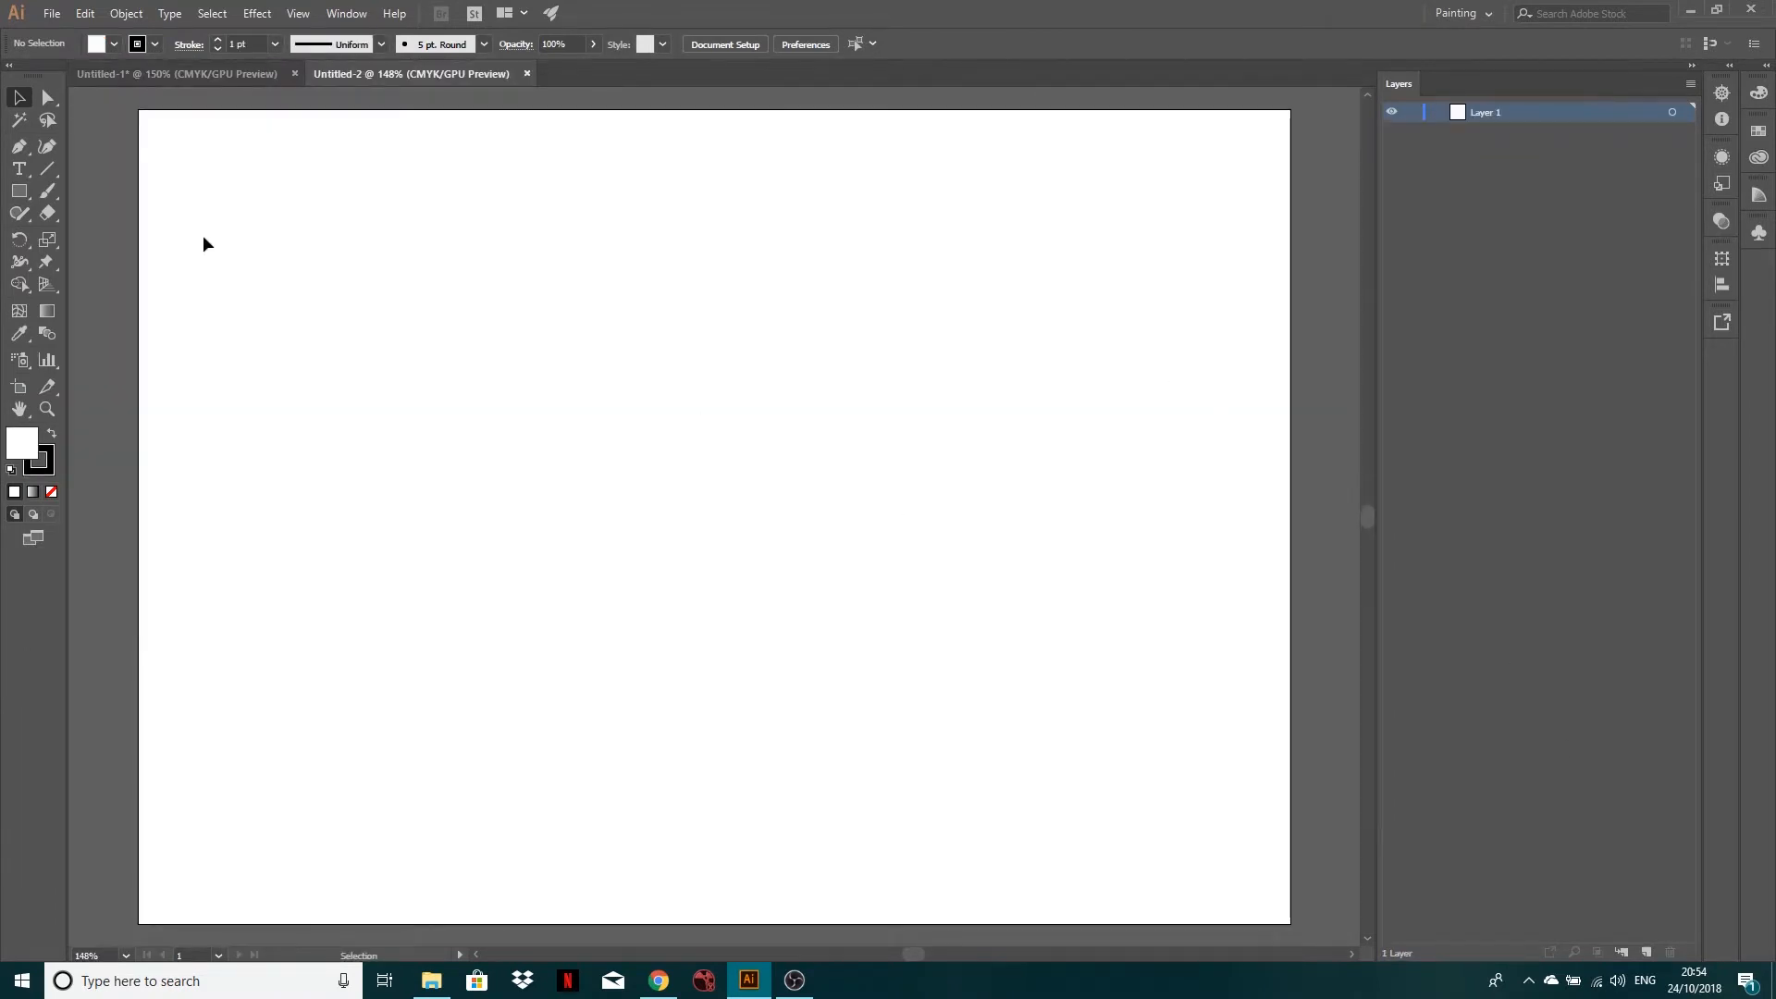
Step: Add the point text LOVE in the upper-left area of the artboard
left_click(20, 170)
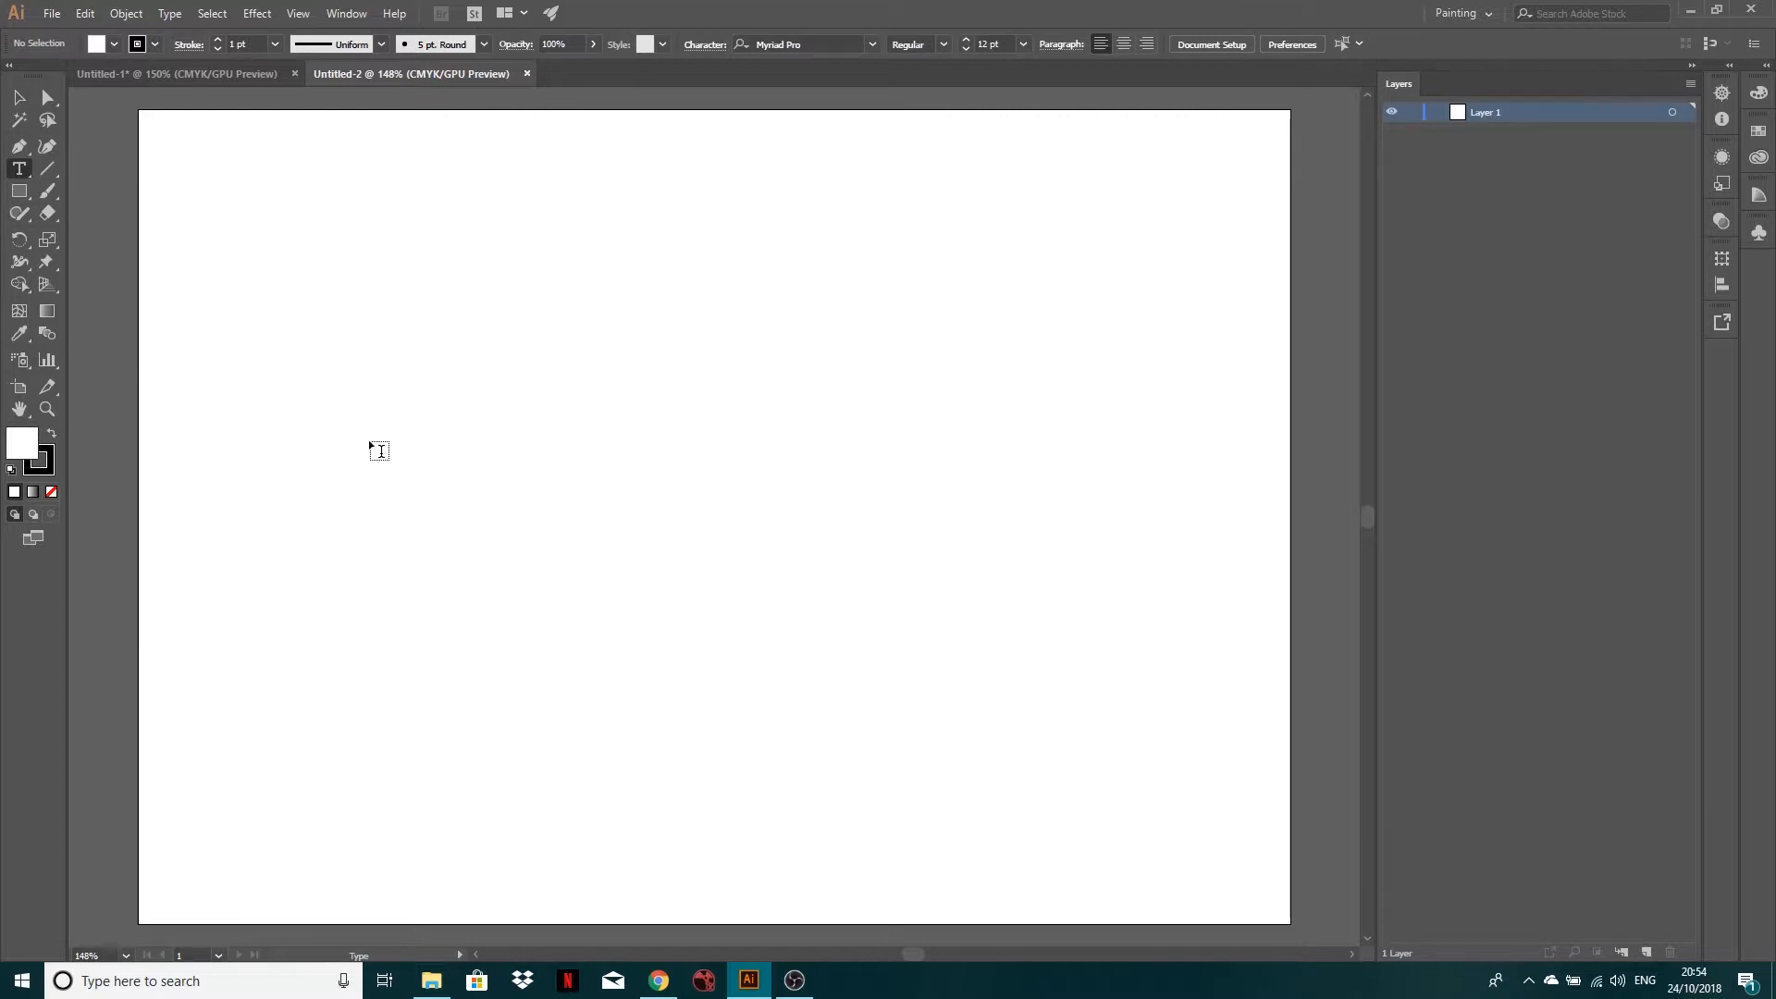
left_click(357, 385)
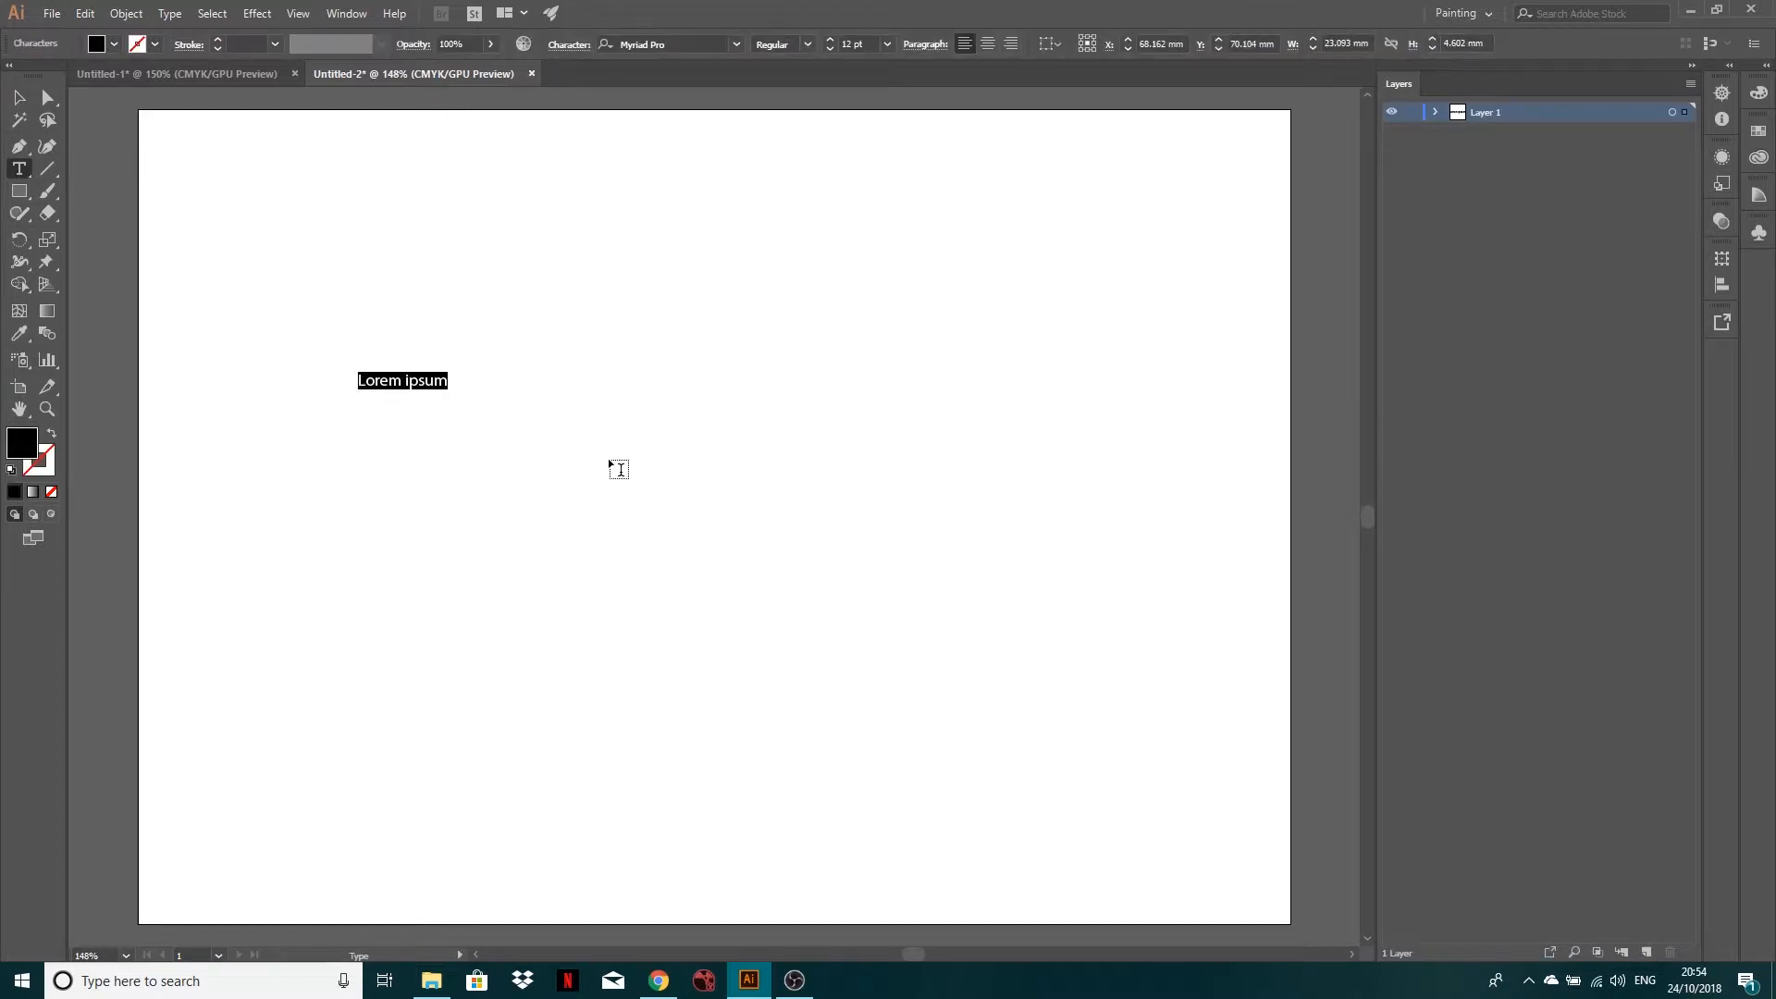
type("LOVE")
Step: Select all four letters of LOVE and raise the font size to 50 pt
key("shift+Left")
key("shift+Left")
key("shift+Left")
key("shift+Left")
left_click(832, 38)
left_click(833, 39)
left_click(833, 39)
left_click(833, 39)
left_click(833, 39)
left_click(833, 39)
left_click(833, 39)
left_click(833, 39)
left_click(832, 39)
left_click(833, 39)
left_click(832, 38)
left_click(833, 39)
left_click(832, 39)
left_click(833, 39)
left_click(833, 39)
left_click(833, 39)
left_click(832, 38)
left_click(833, 39)
left_click(833, 39)
left_click(833, 39)
left_click(833, 38)
left_click(832, 39)
left_click(833, 39)
left_click(833, 39)
left_click(833, 39)
left_click(833, 39)
left_click(833, 39)
left_click(832, 39)
left_click(833, 39)
Step: Set the font of the LOVE text to Eras Bold ITC
left_click(698, 44)
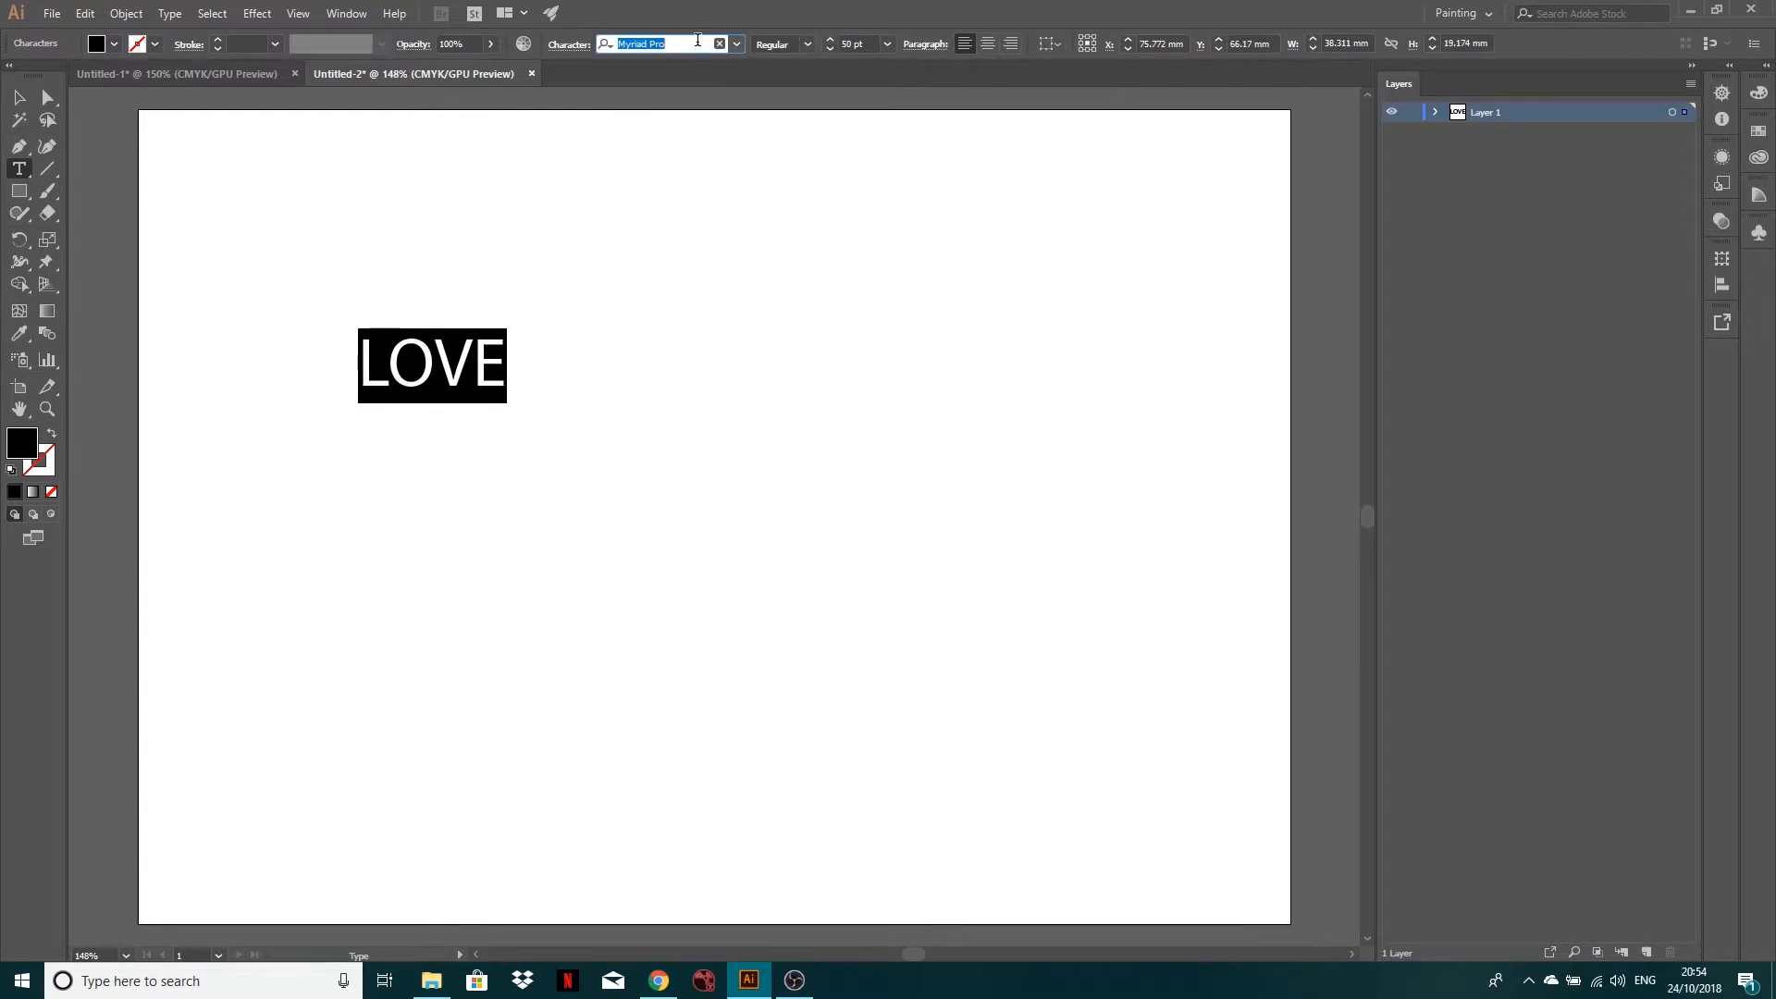
type("eras")
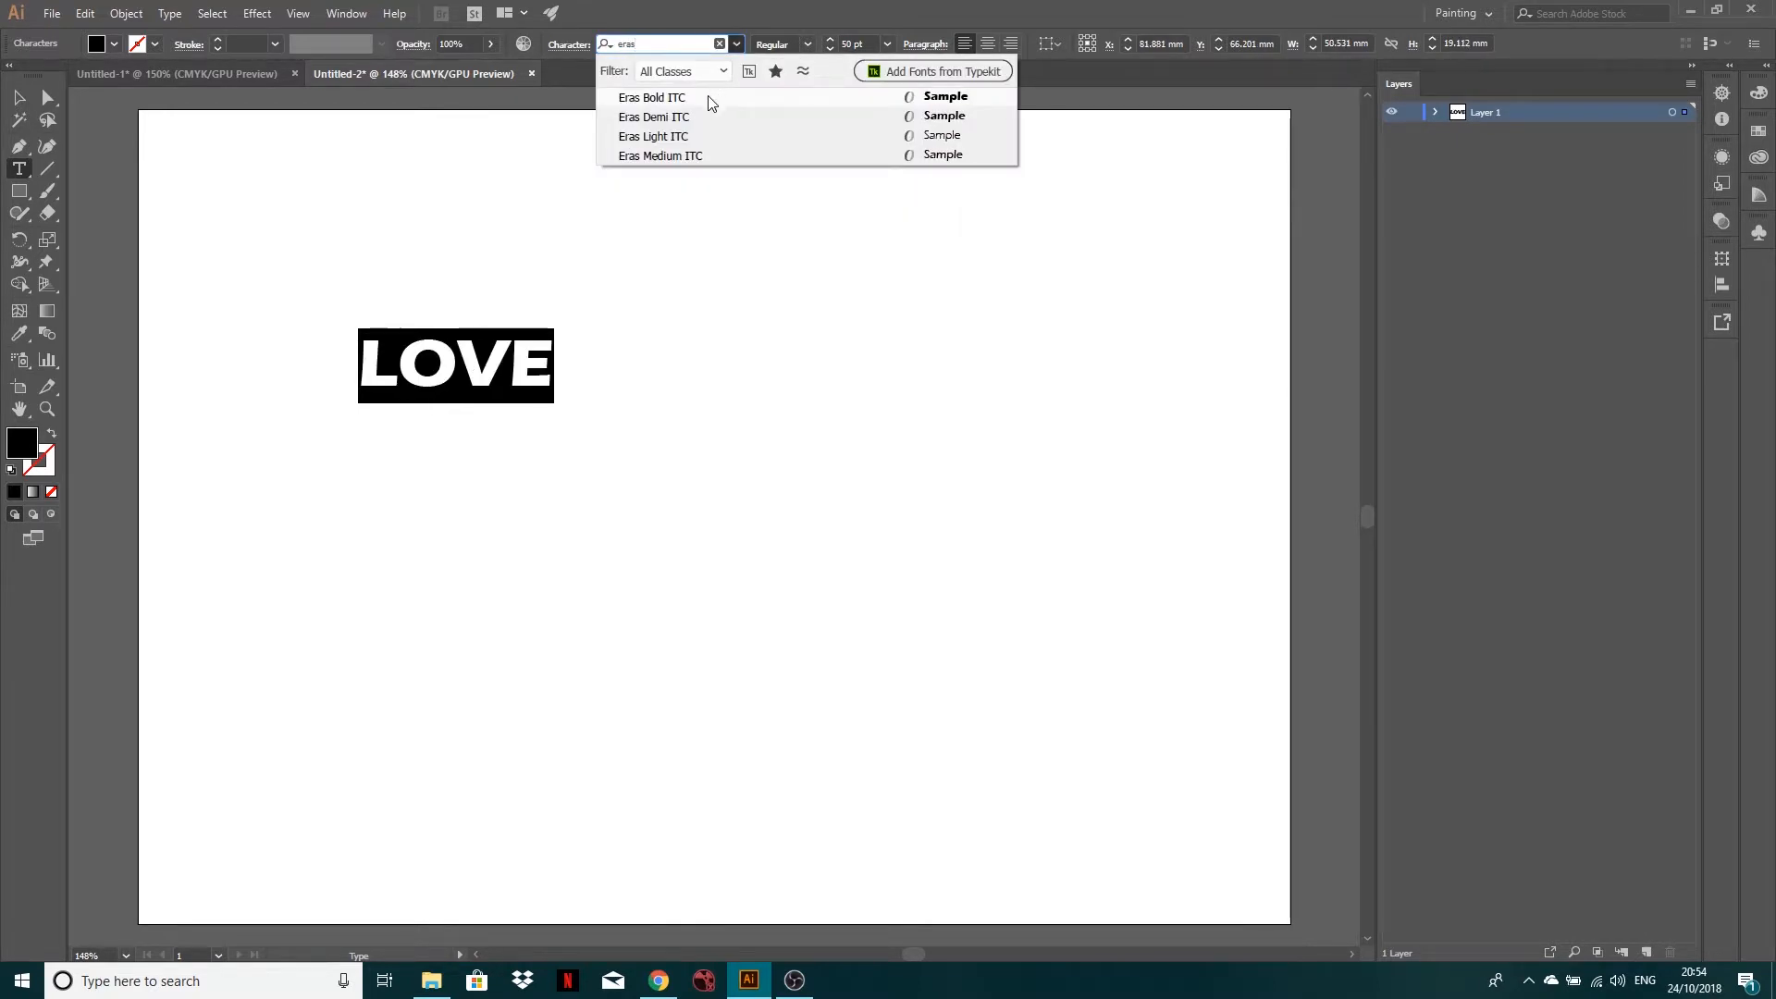
key("Return")
Step: Enlarge the LOVE text to about 251 mm wide and centre it roughly on the artboard
left_click(21, 102)
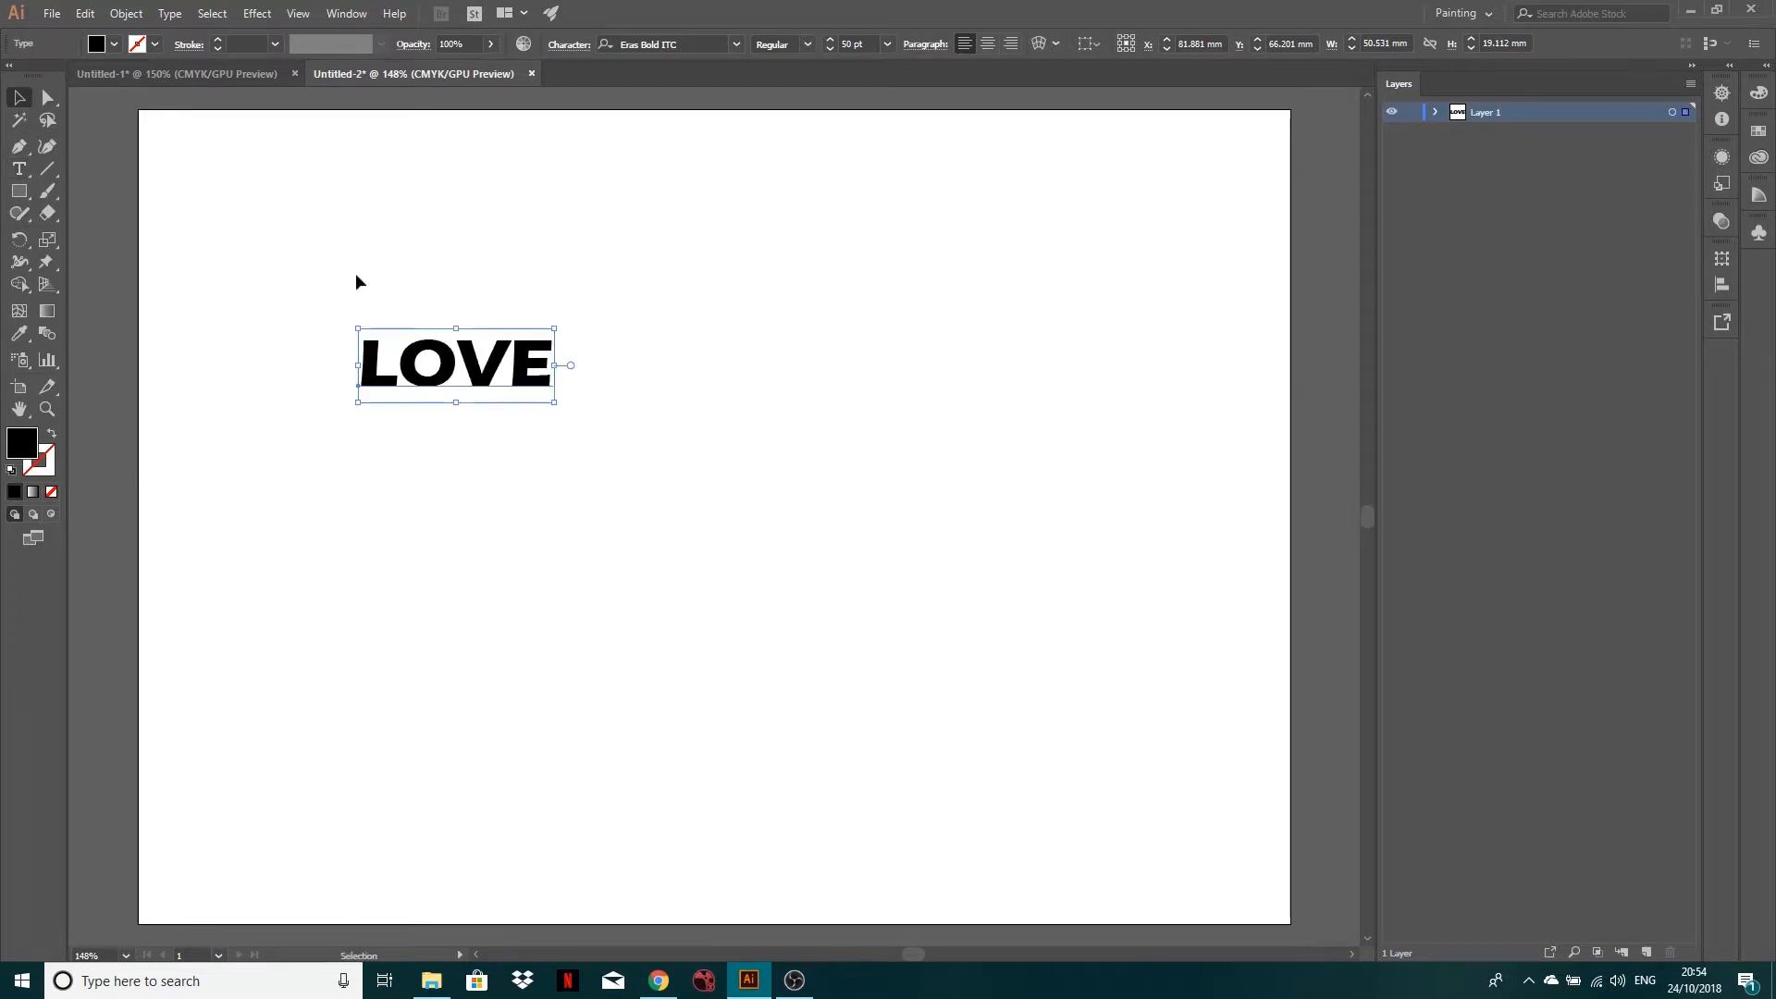
left_click_drag(554, 399, 1187, 644)
left_click_drag(358, 330, 241, 284)
left_click_drag(1183, 641, 1216, 653)
left_click_drag(790, 616, 783, 636)
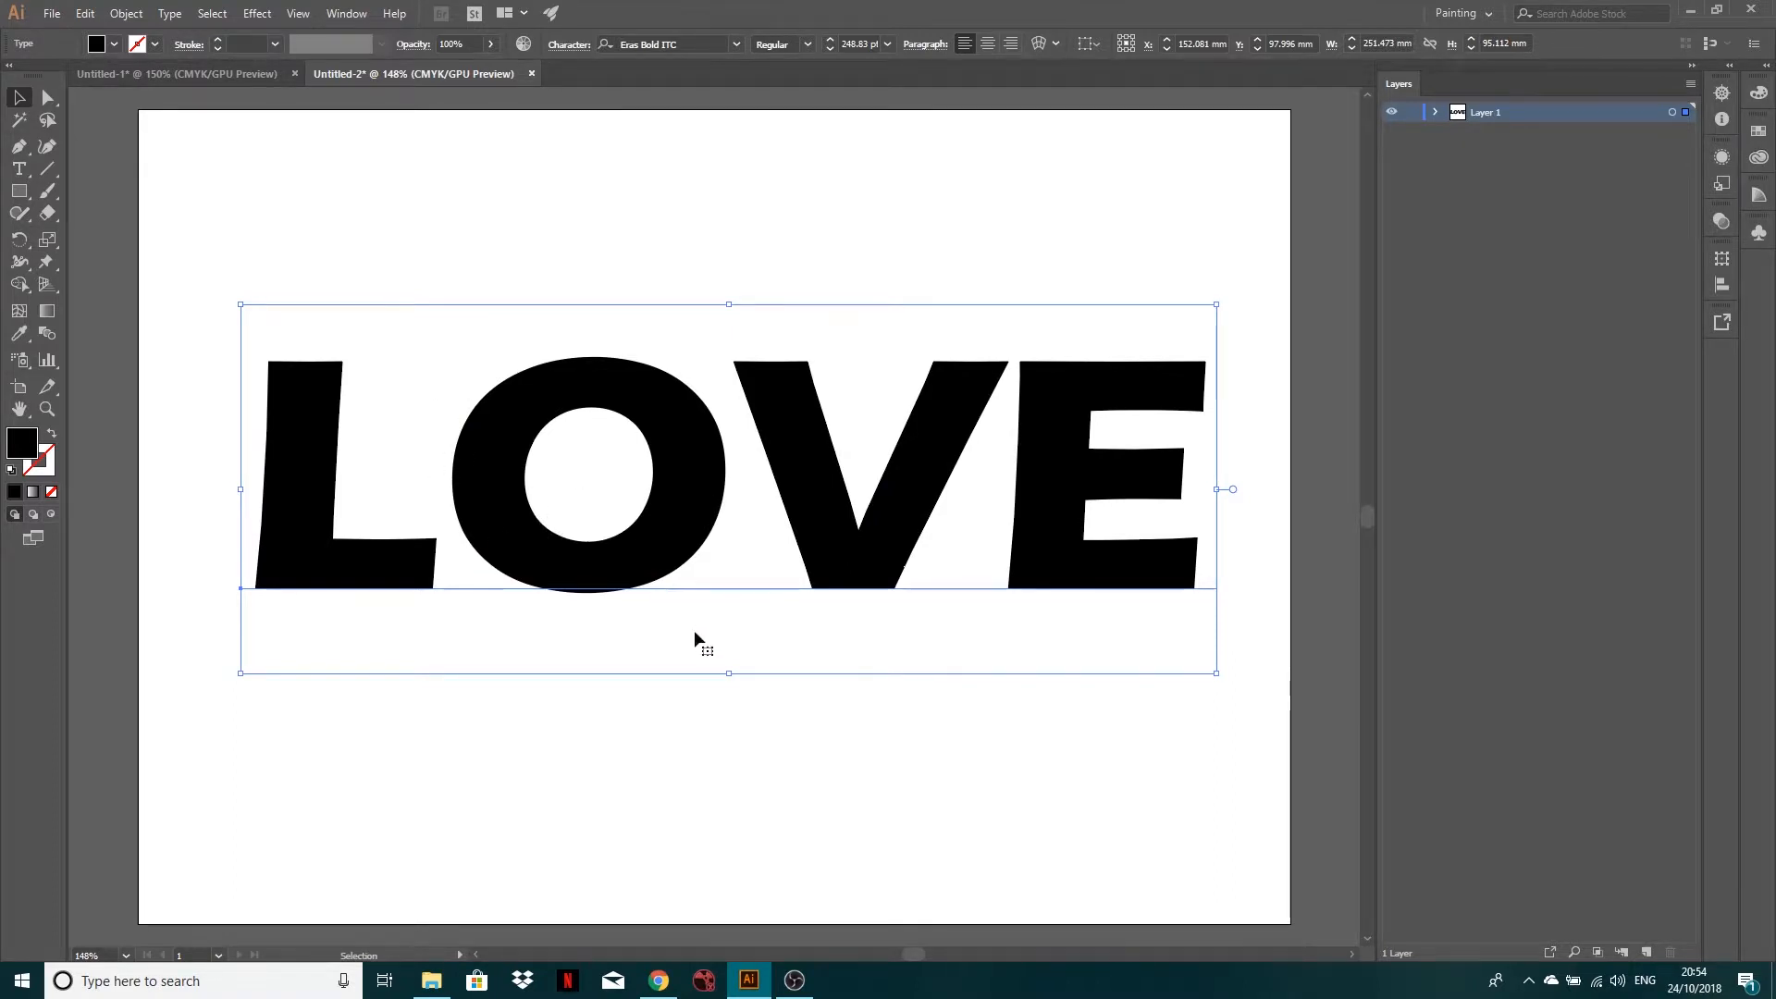
left_click_drag(695, 631, 688, 639)
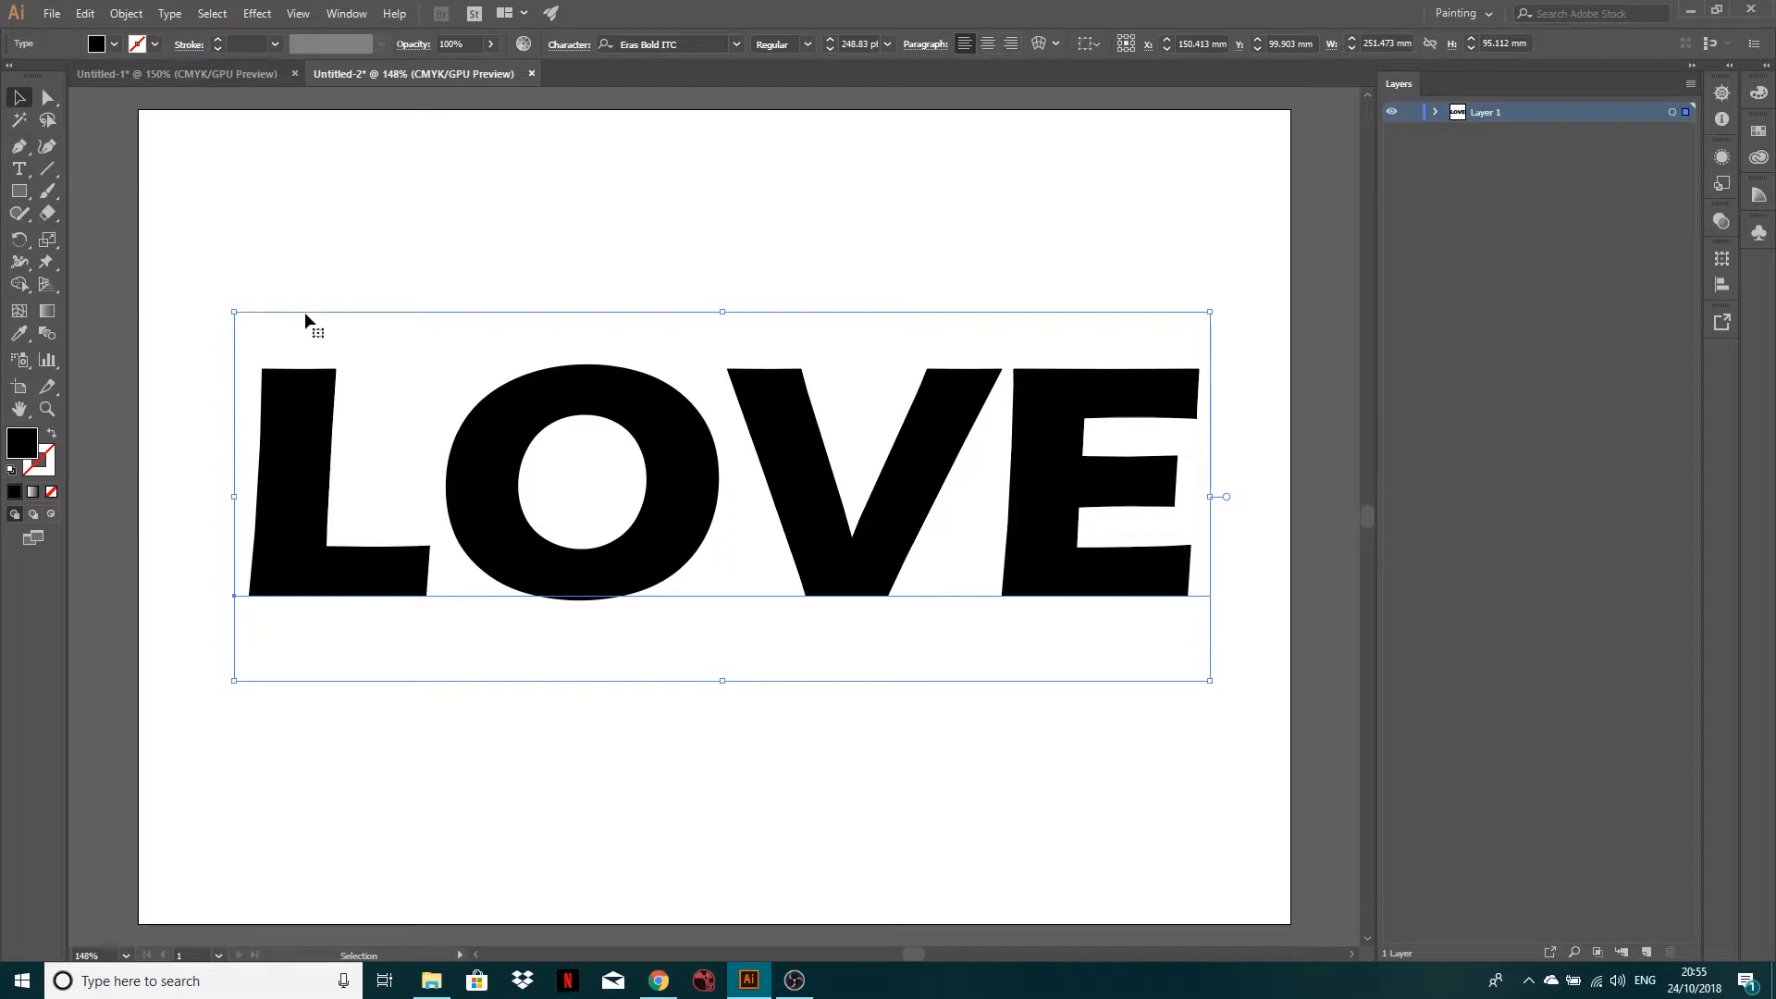
Step: Convert the LOVE text to outlines
left_click(126, 14)
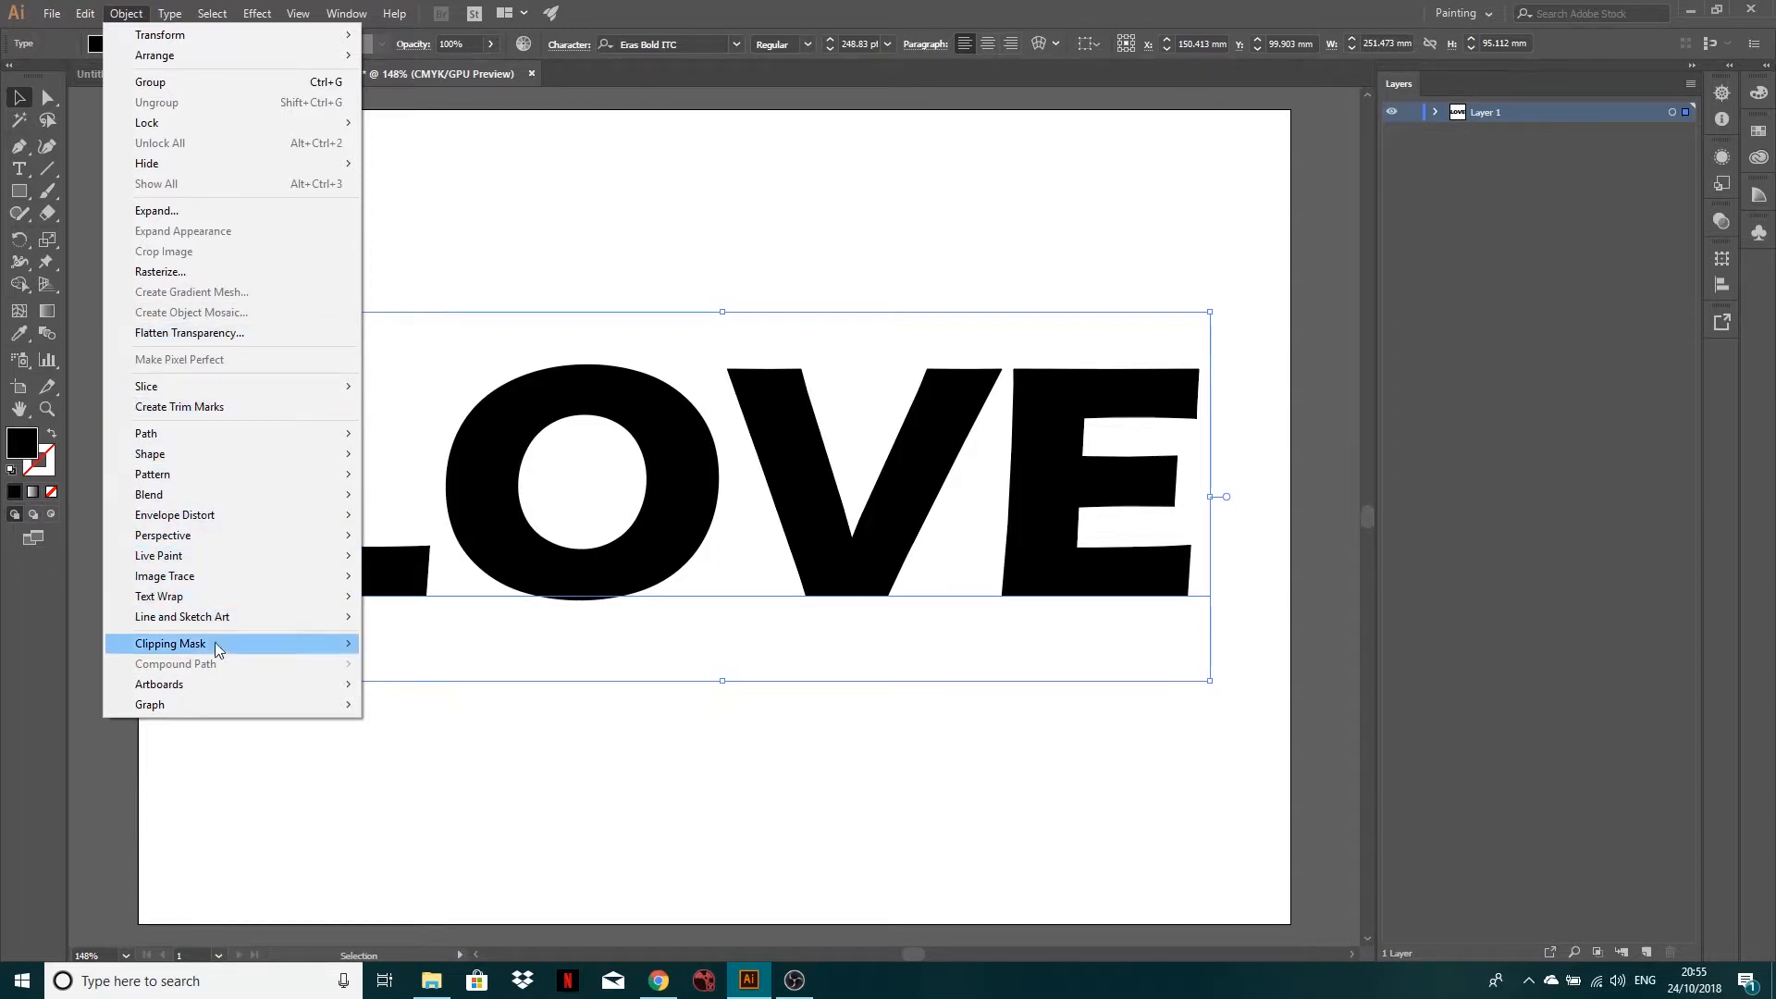
mouse_move(176, 15)
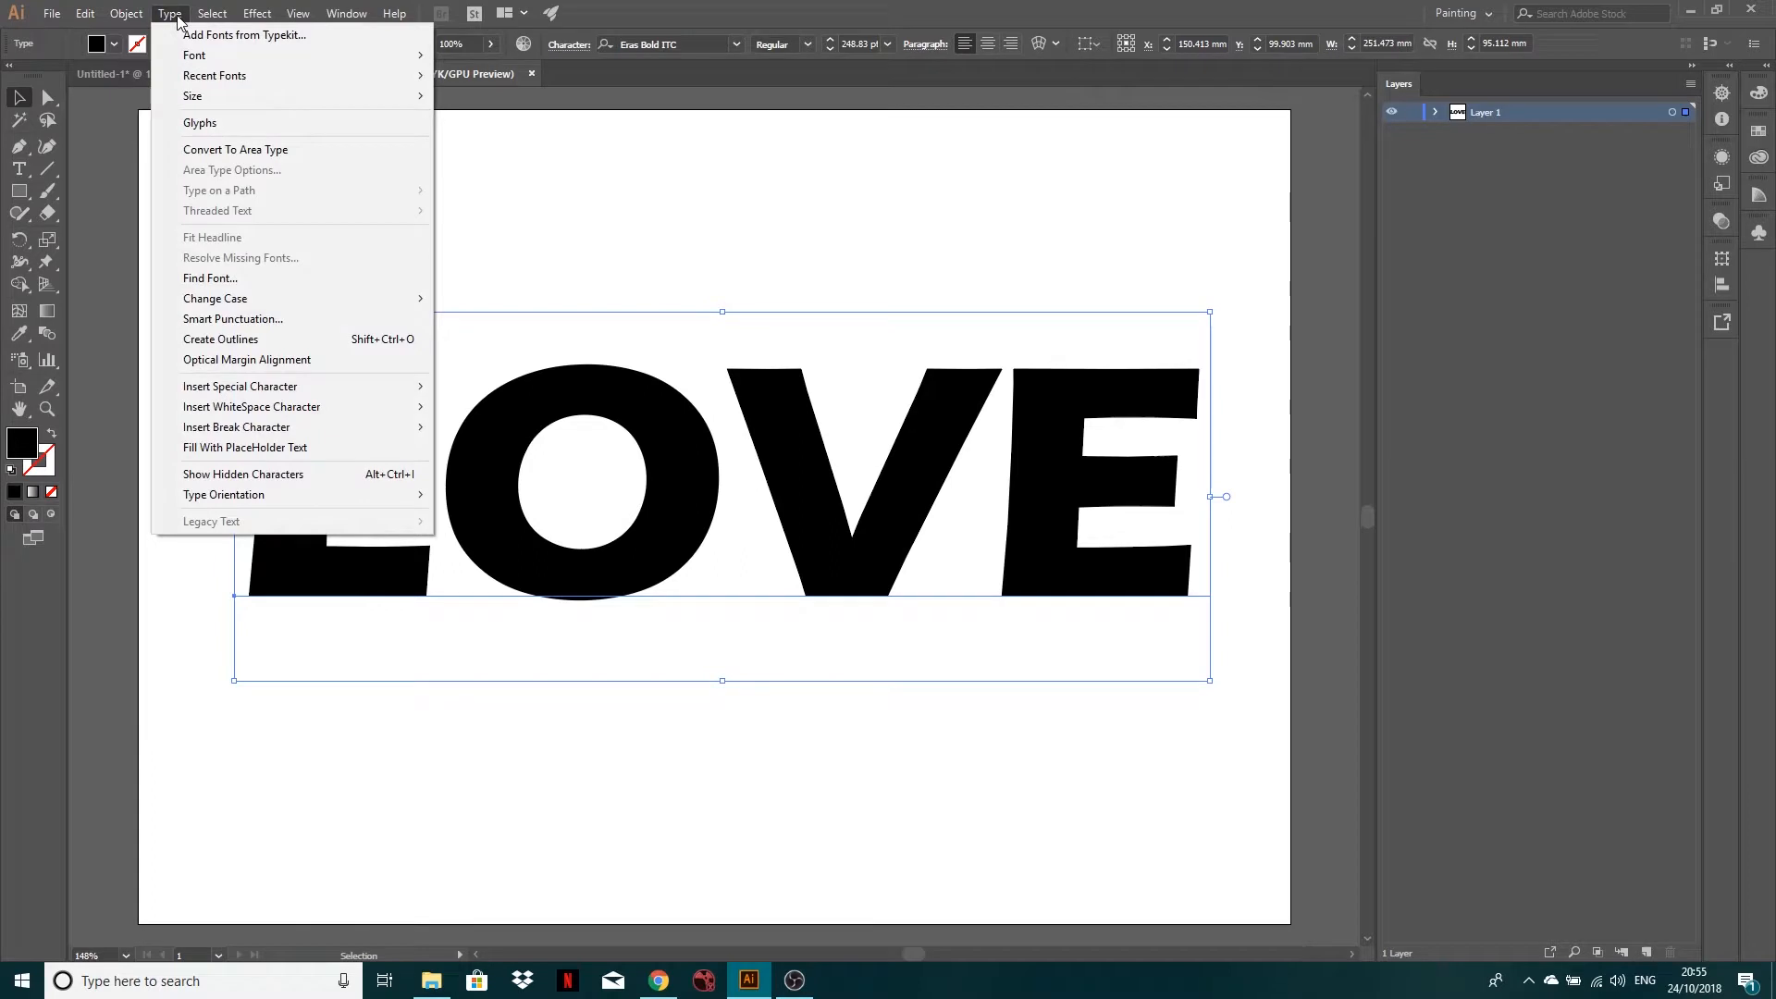
left_click(250, 348)
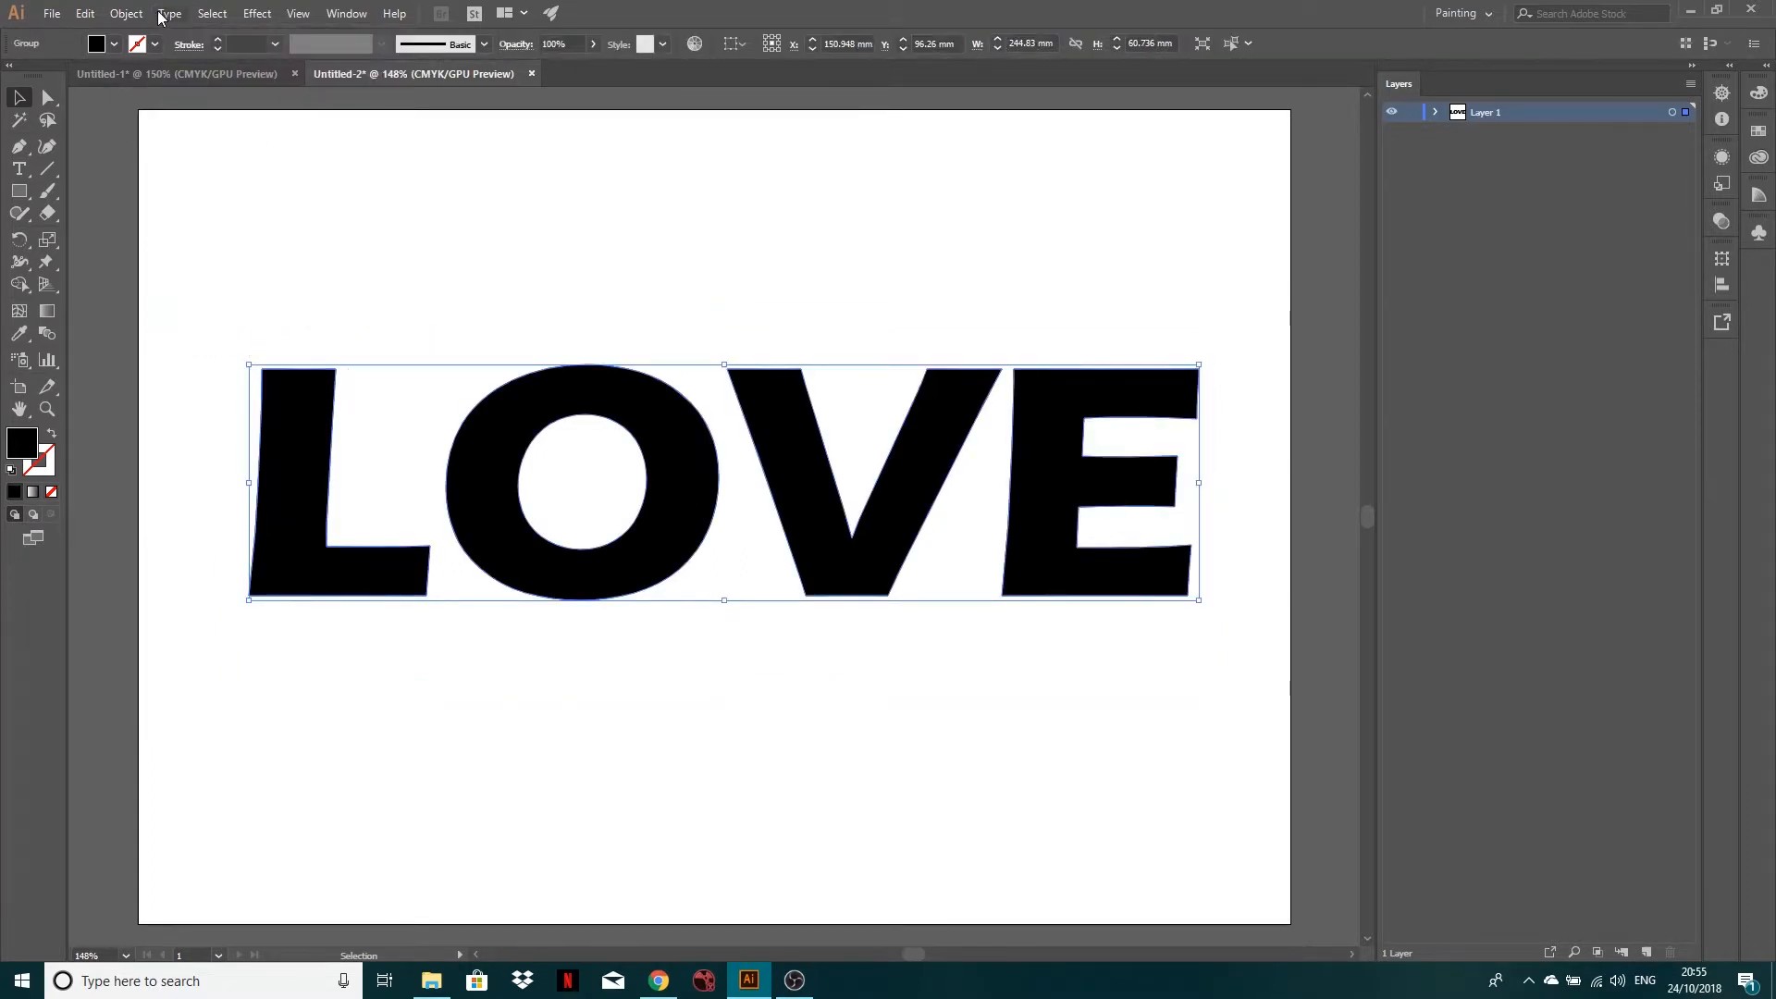
Step: Ungroup the outlined LOVE letters and deselect them
left_click(130, 20)
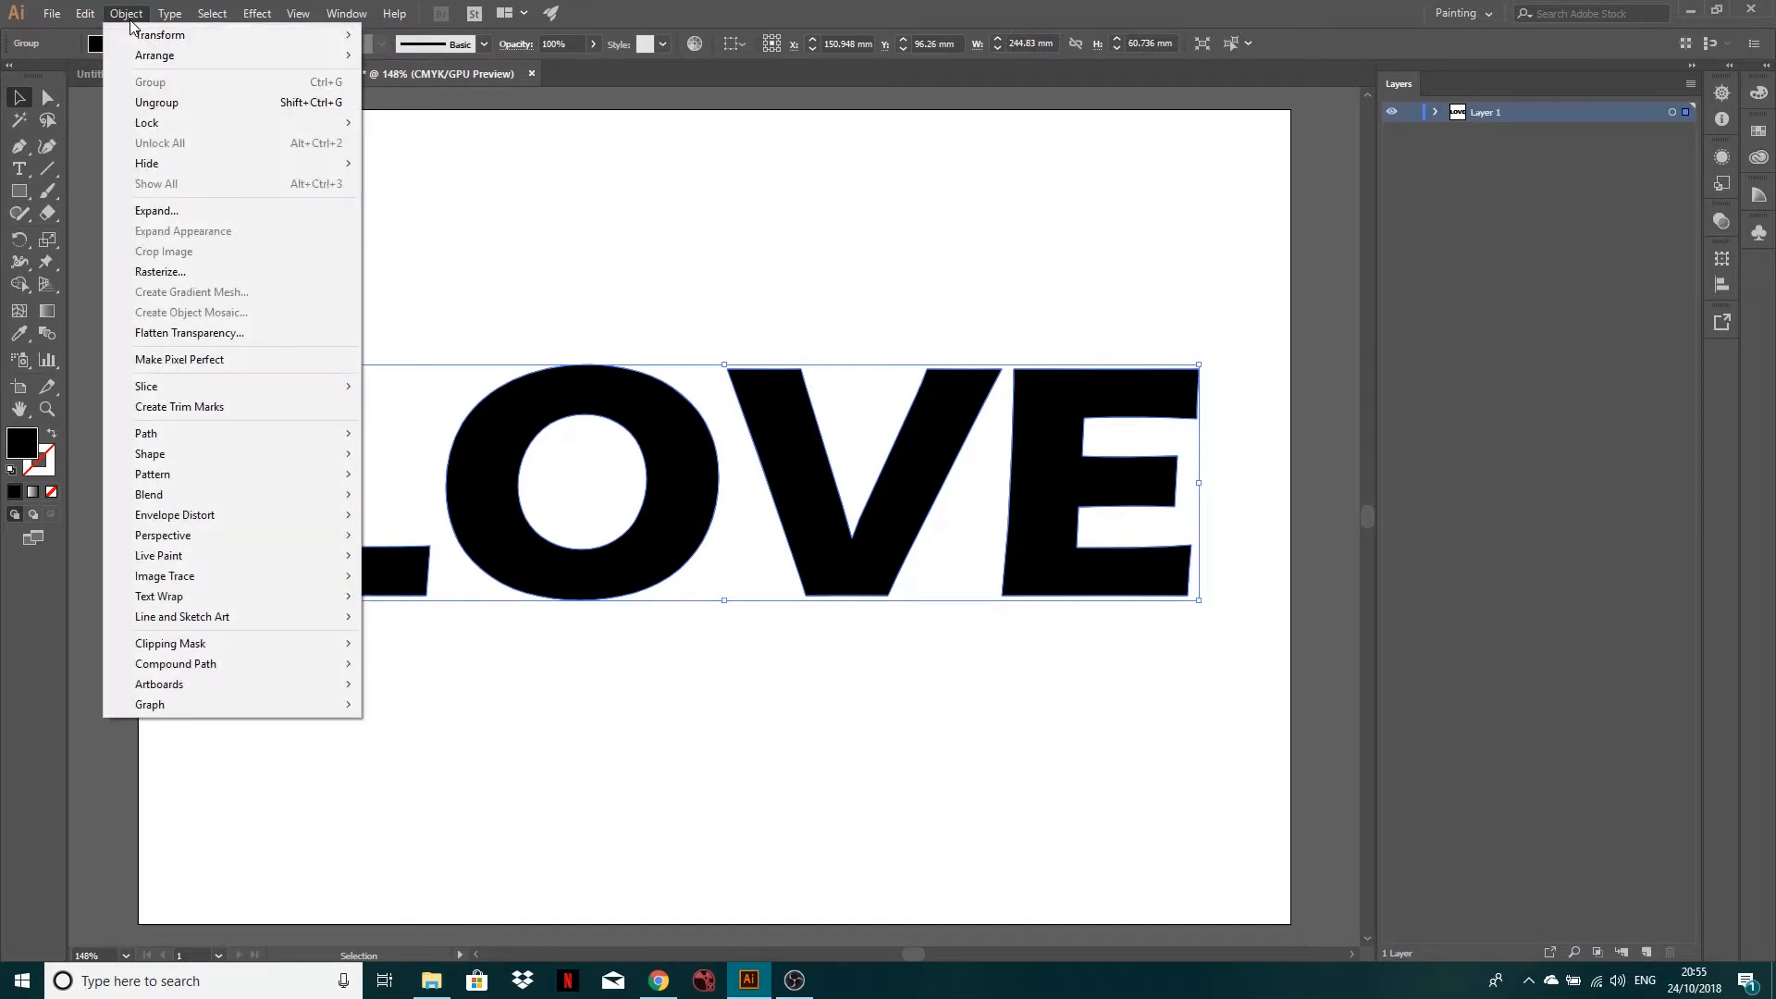
left_click(176, 103)
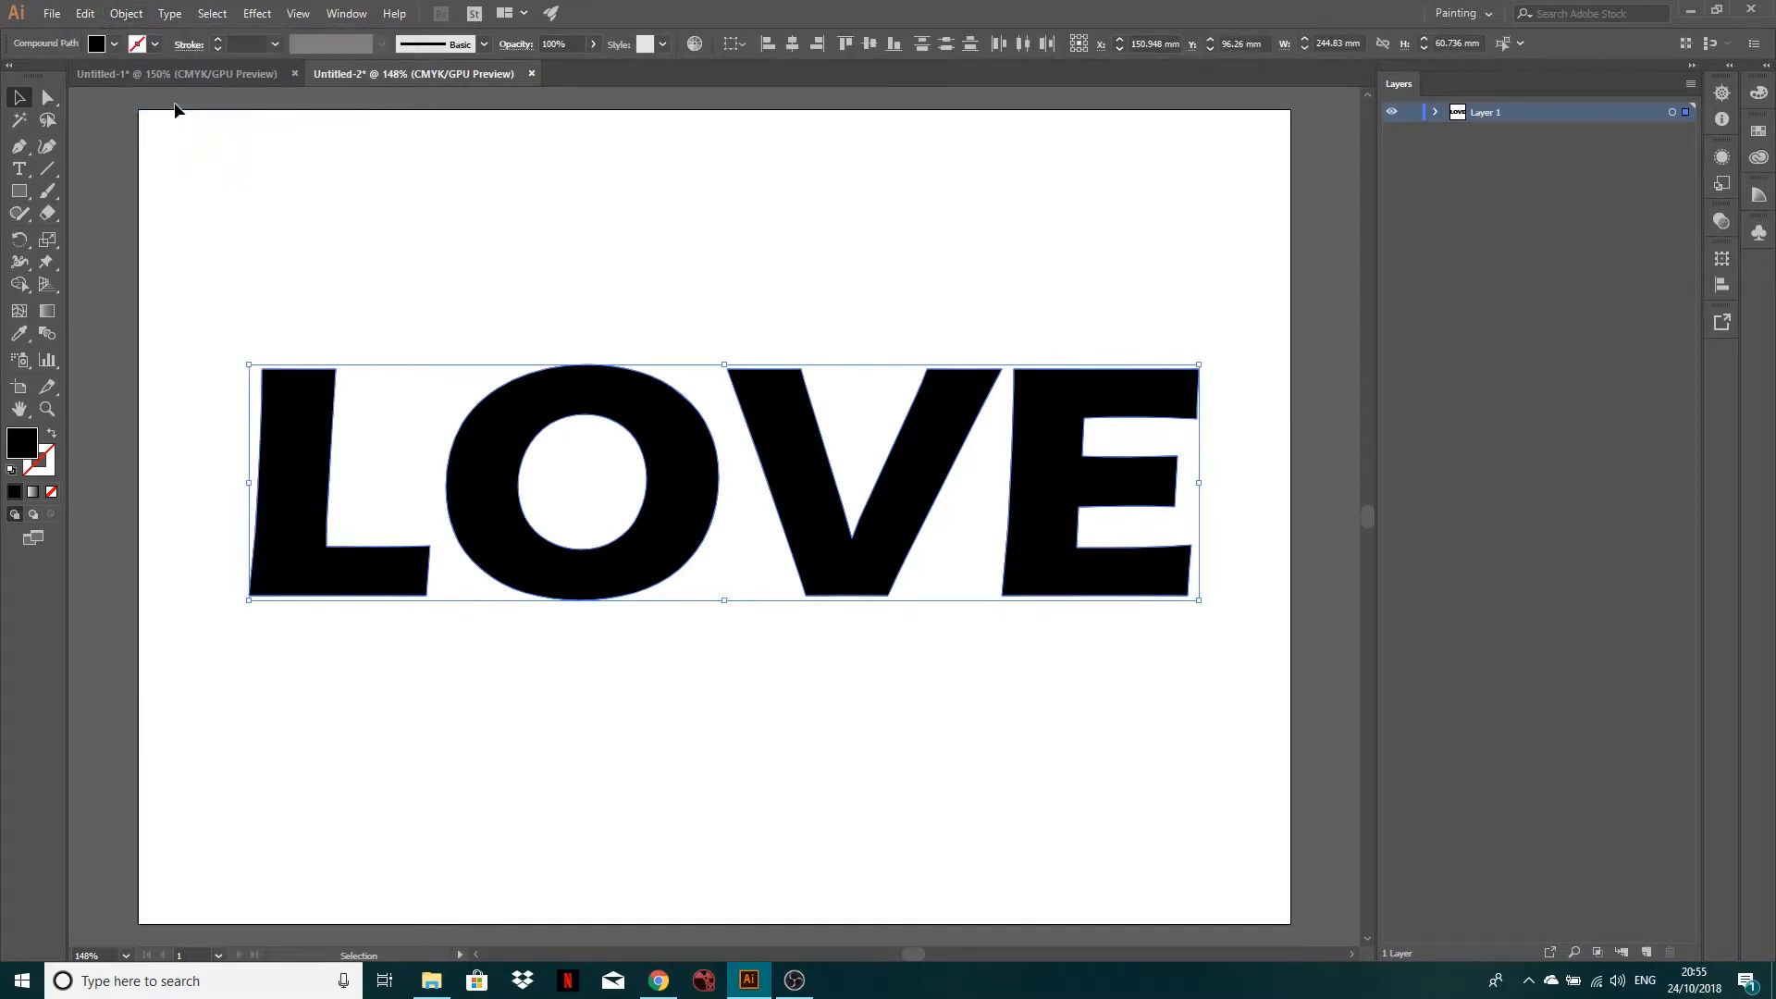
left_click(268, 279)
Step: Select the letters L, O, V and E in turn to check that each is a separate object
left_click(287, 390)
left_click(628, 432)
left_click(796, 448)
left_click(1054, 448)
left_click(305, 424)
left_click(573, 448)
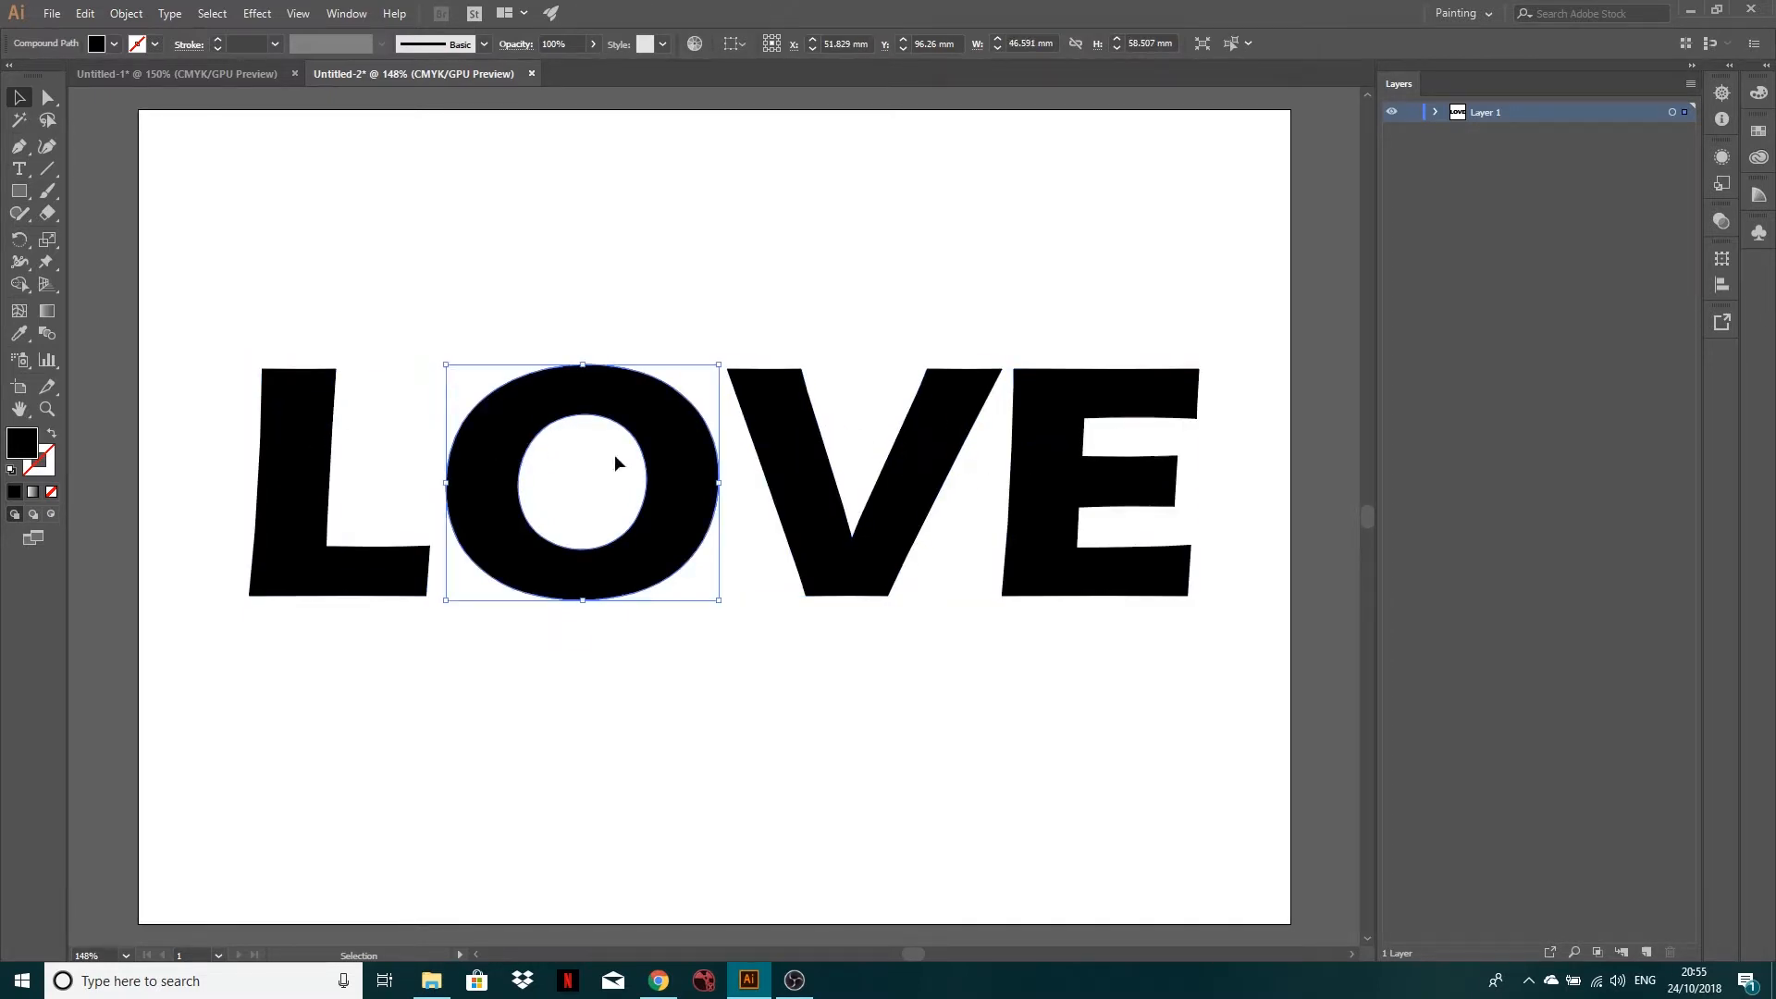
left_click(818, 458)
left_click(1059, 433)
Step: Place the image Frank_1 inside the letter L using Draw Inside mode, sized about 51 × 68 mm to cover the letter
left_click(326, 419)
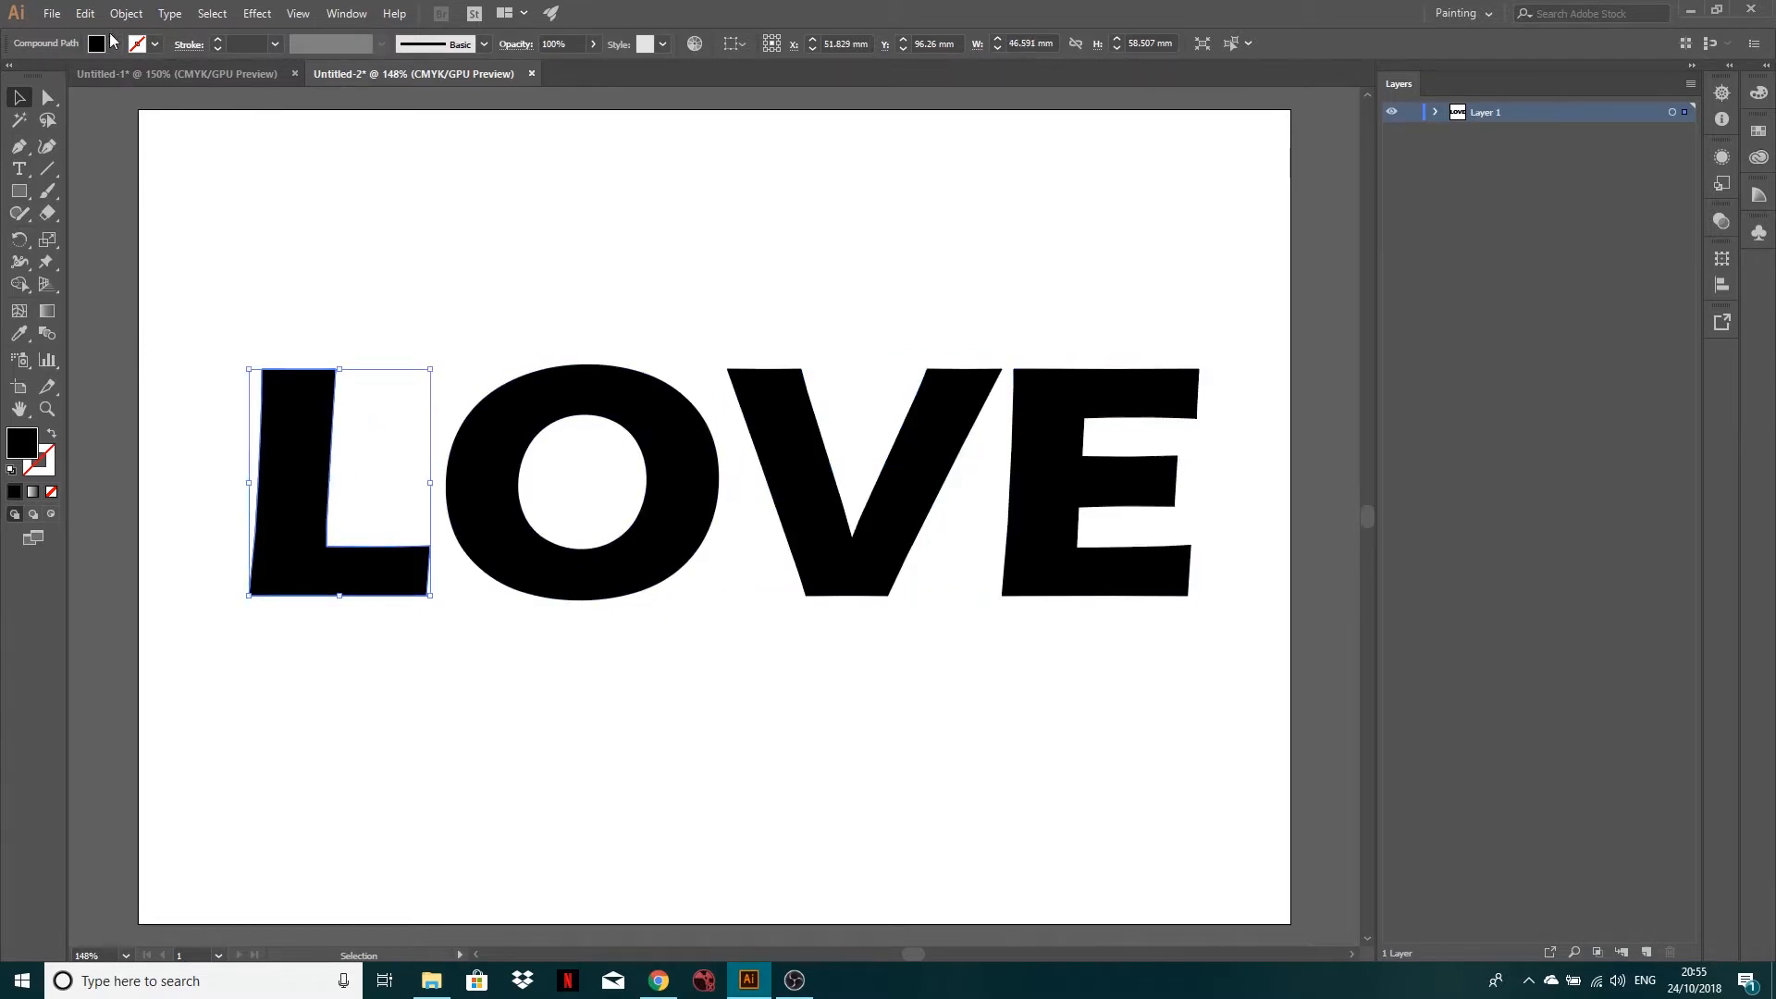
left_click(52, 514)
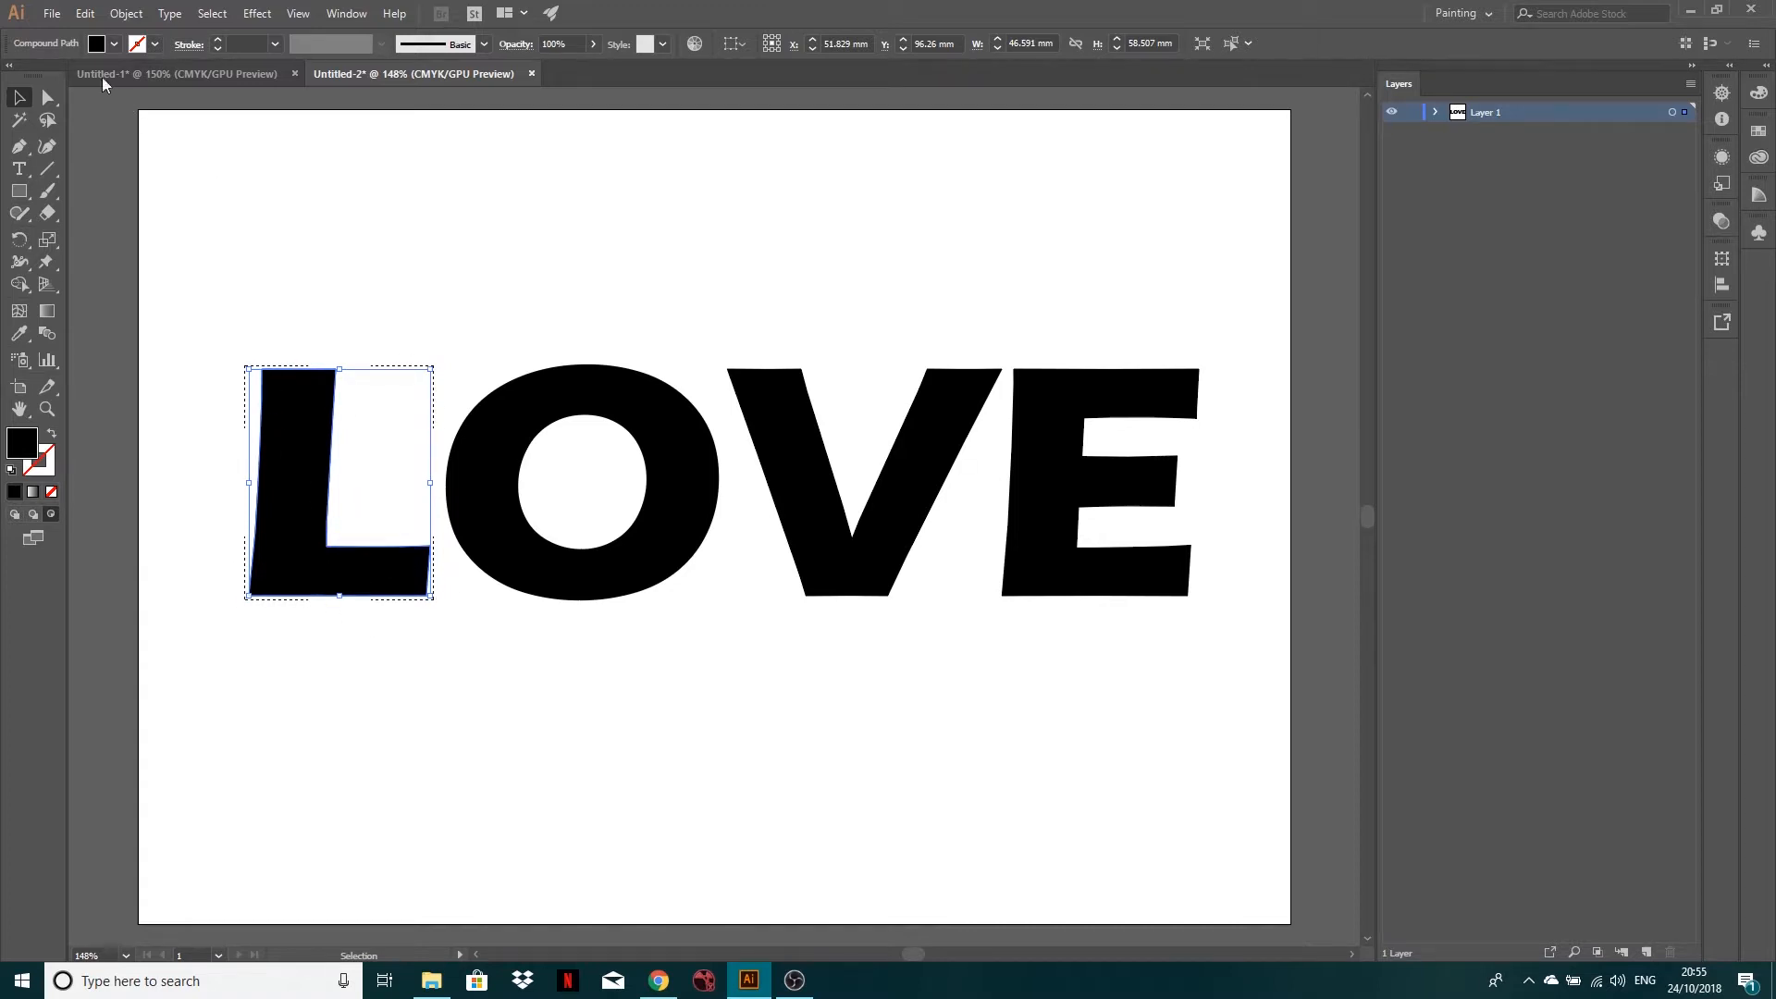
left_click(51, 13)
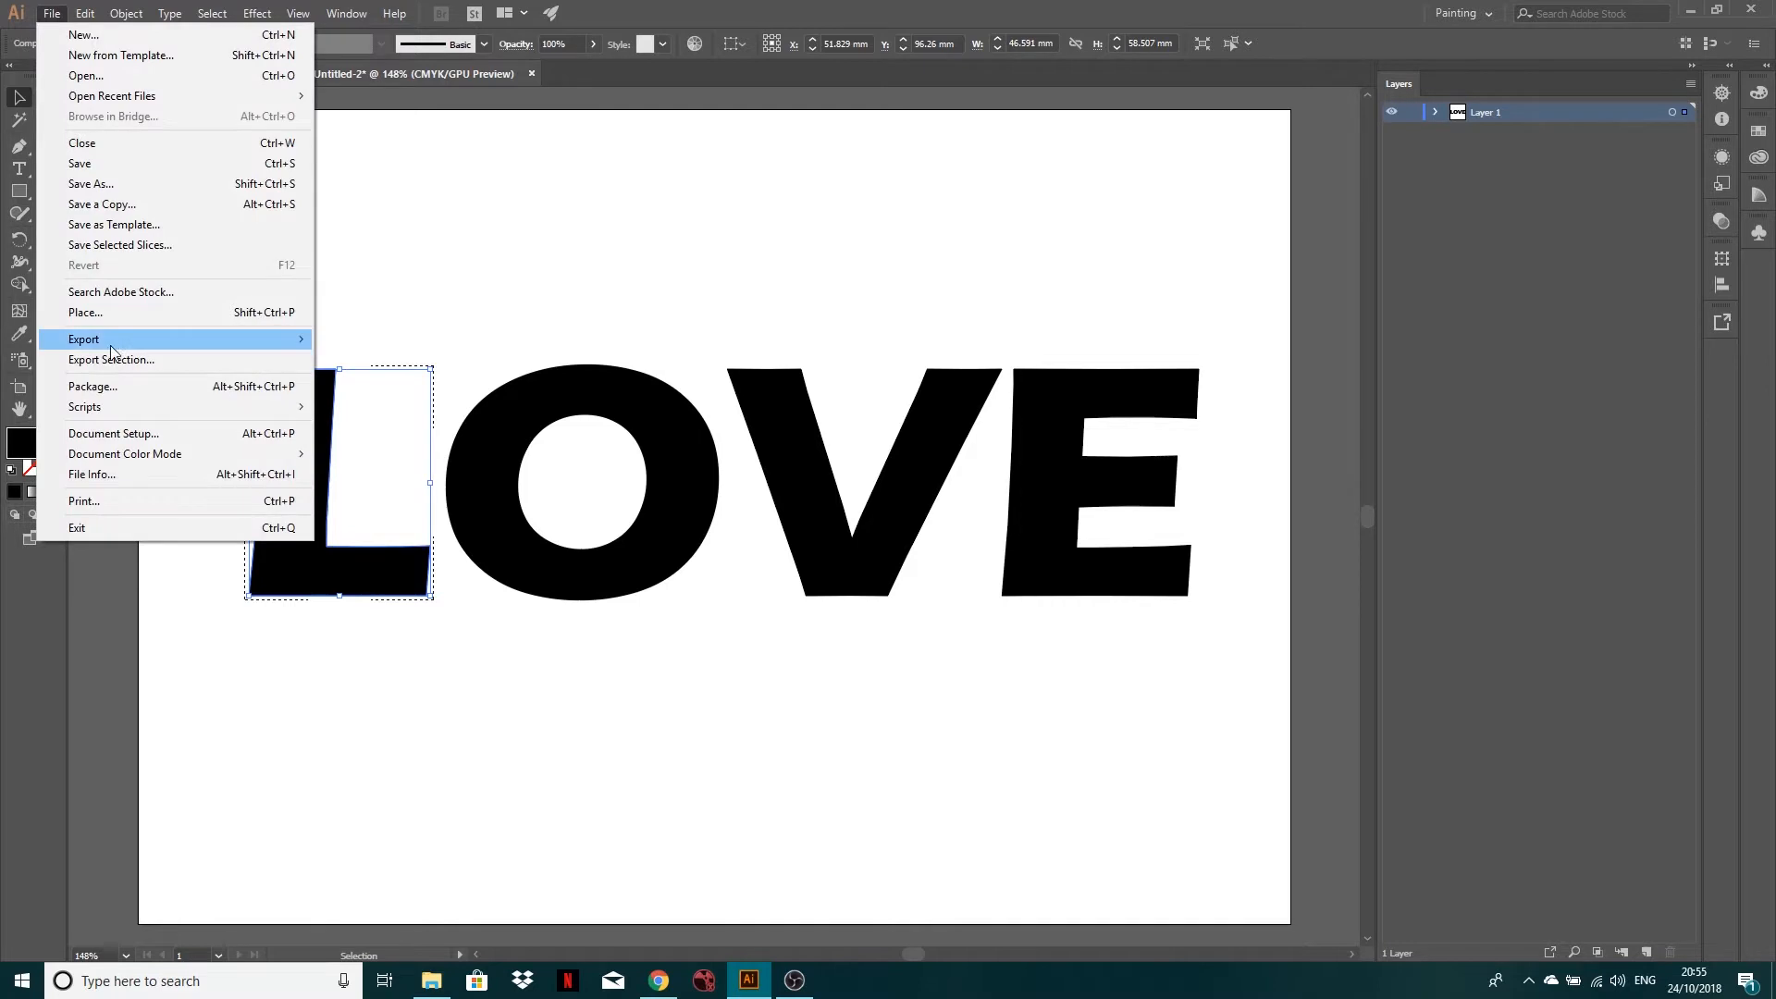
left_click(109, 314)
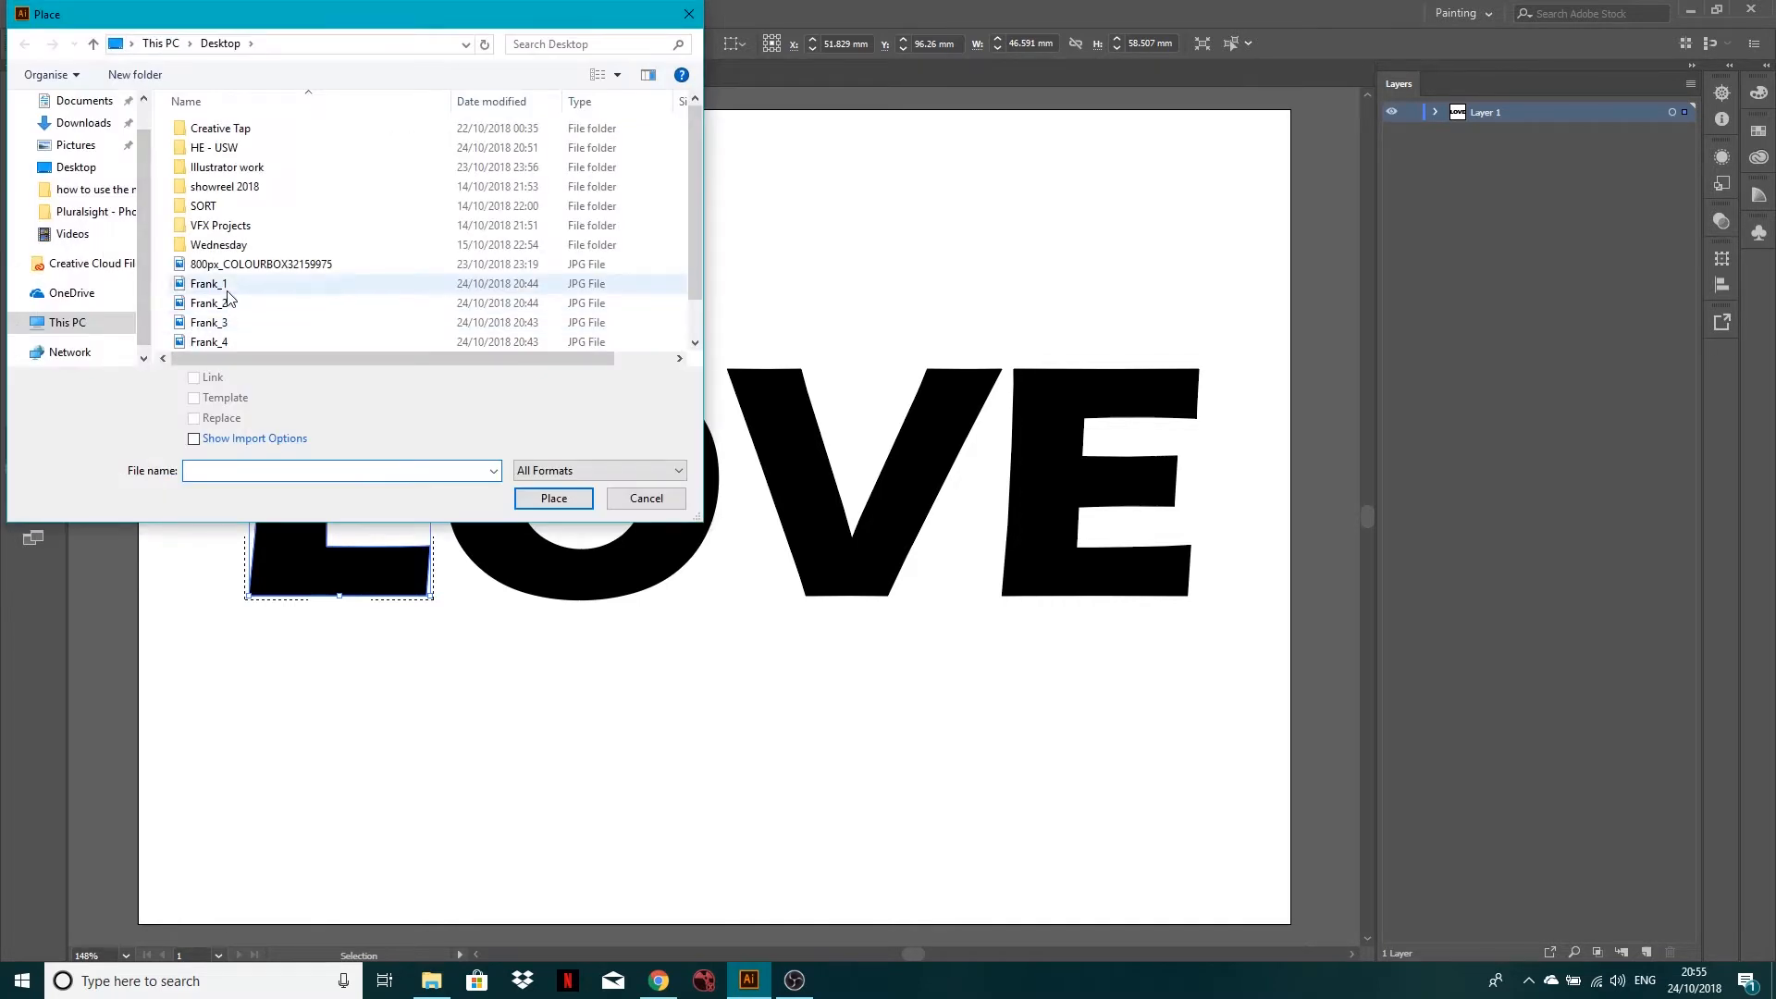
left_click(210, 284)
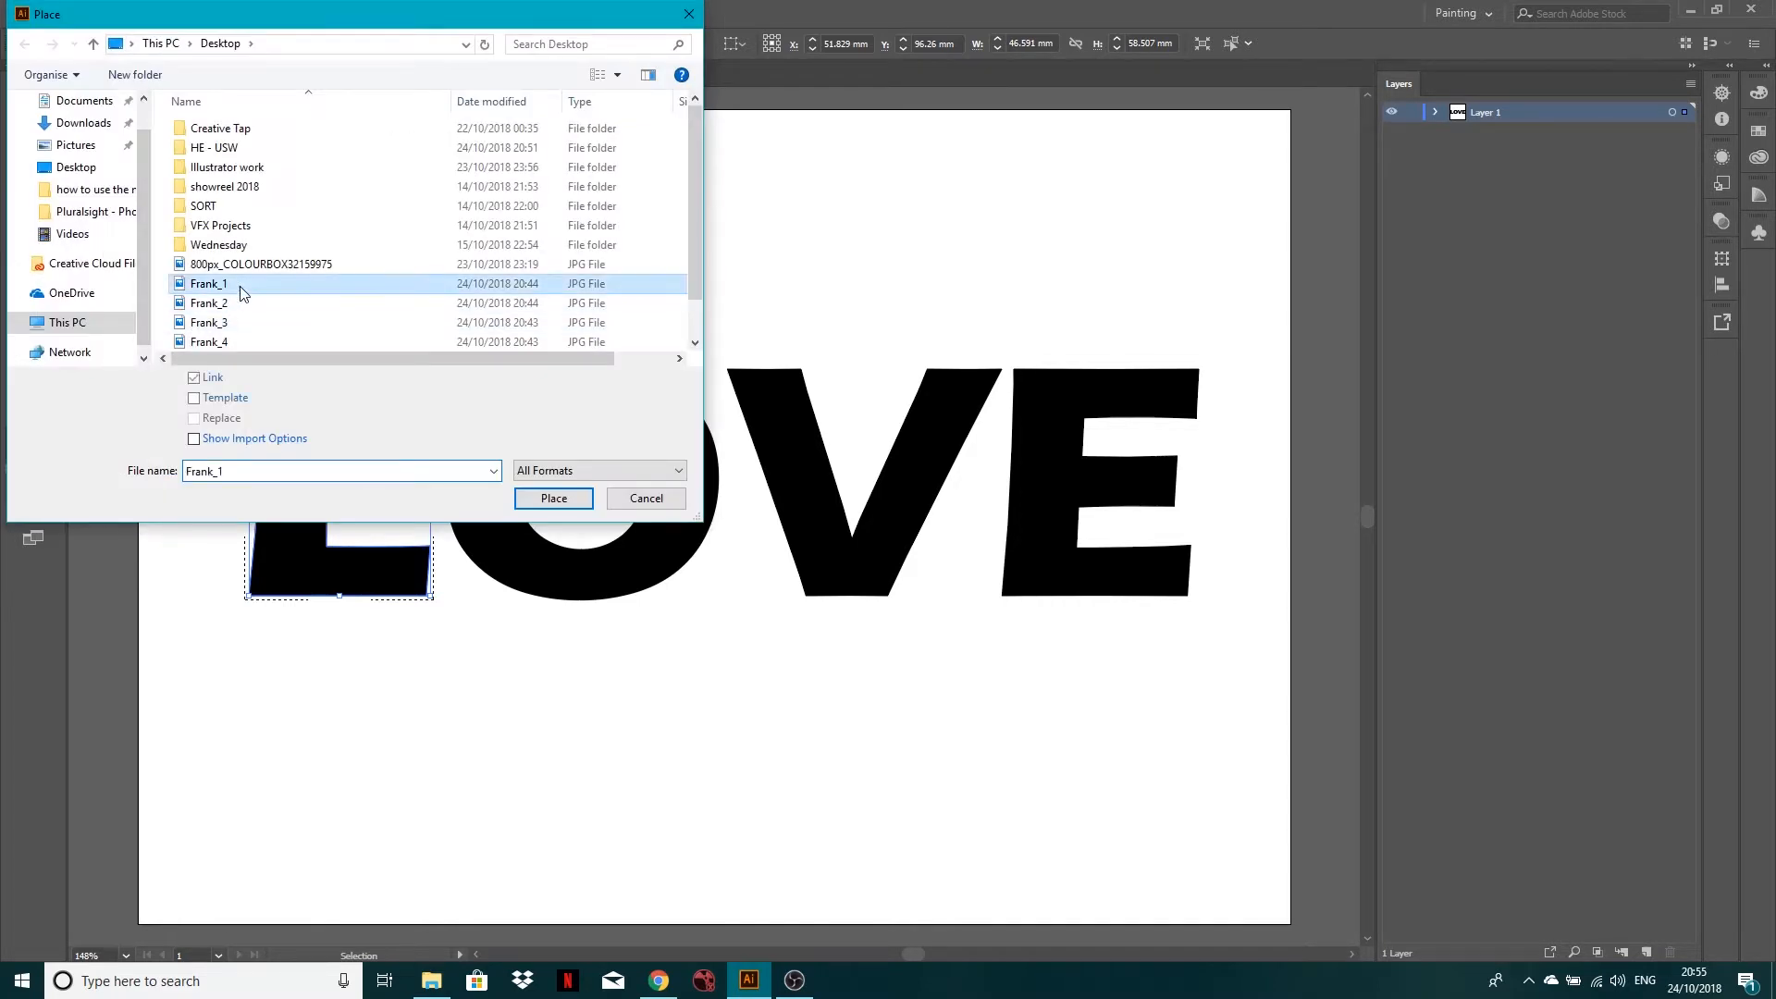
left_click(553, 500)
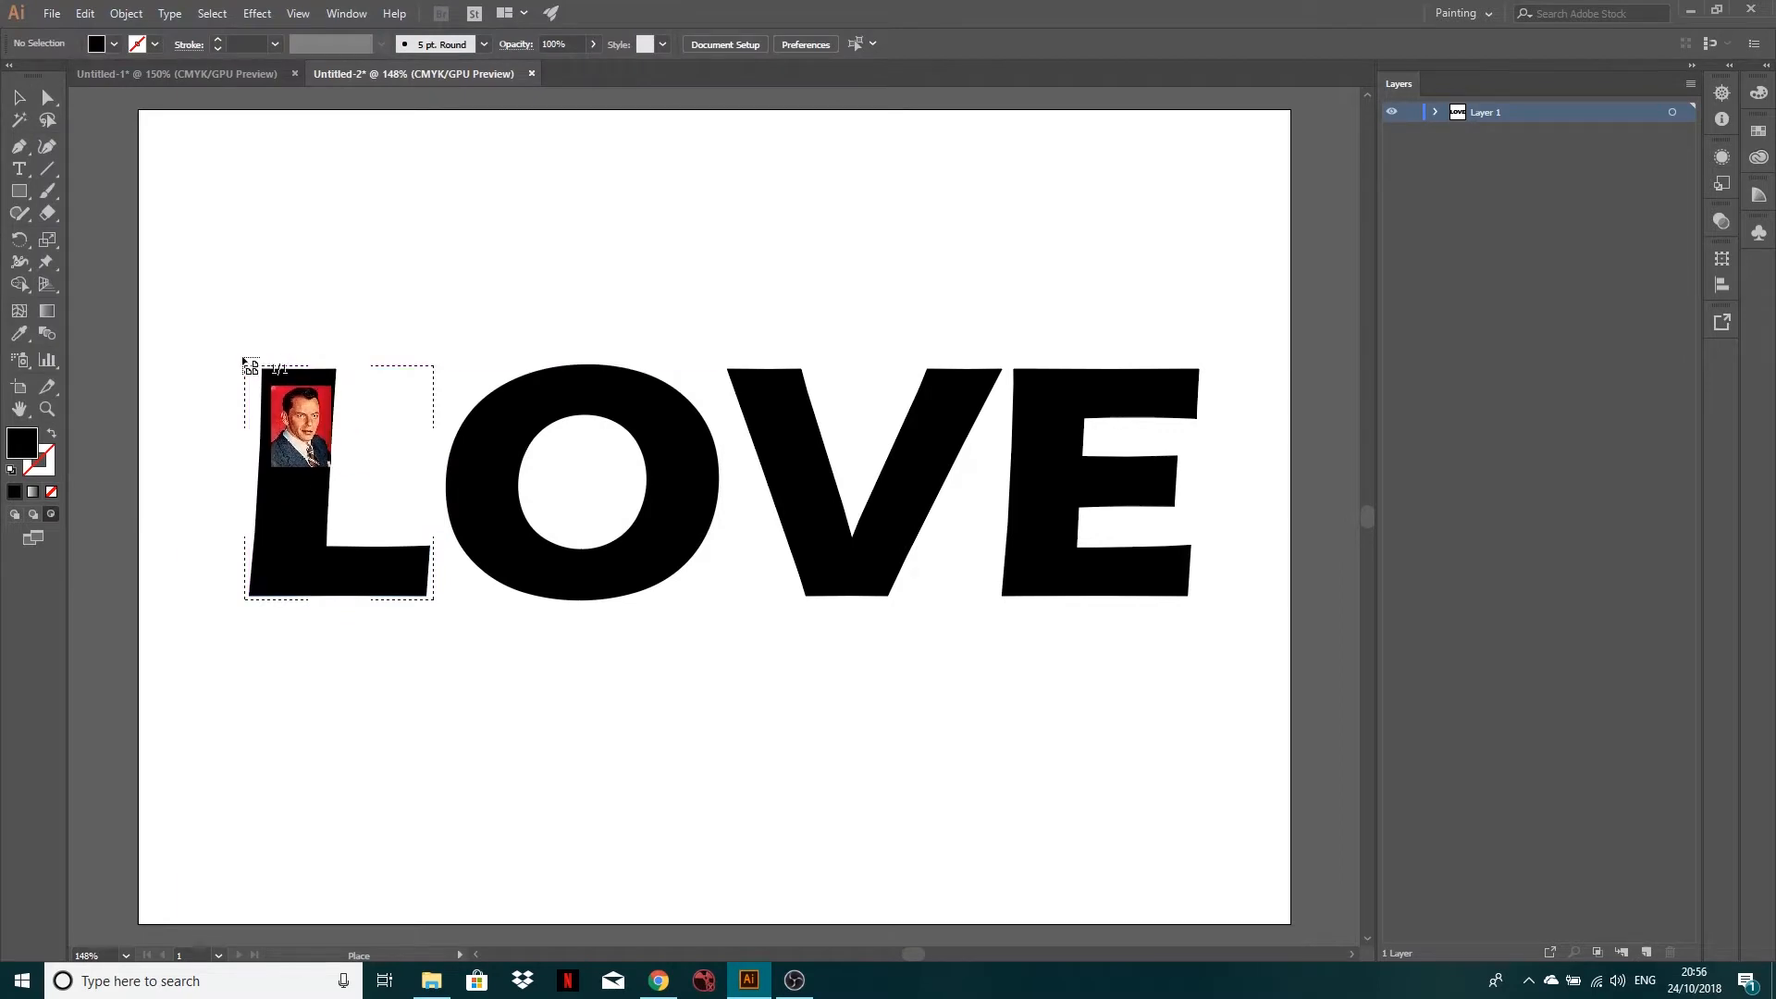
left_click(516, 613)
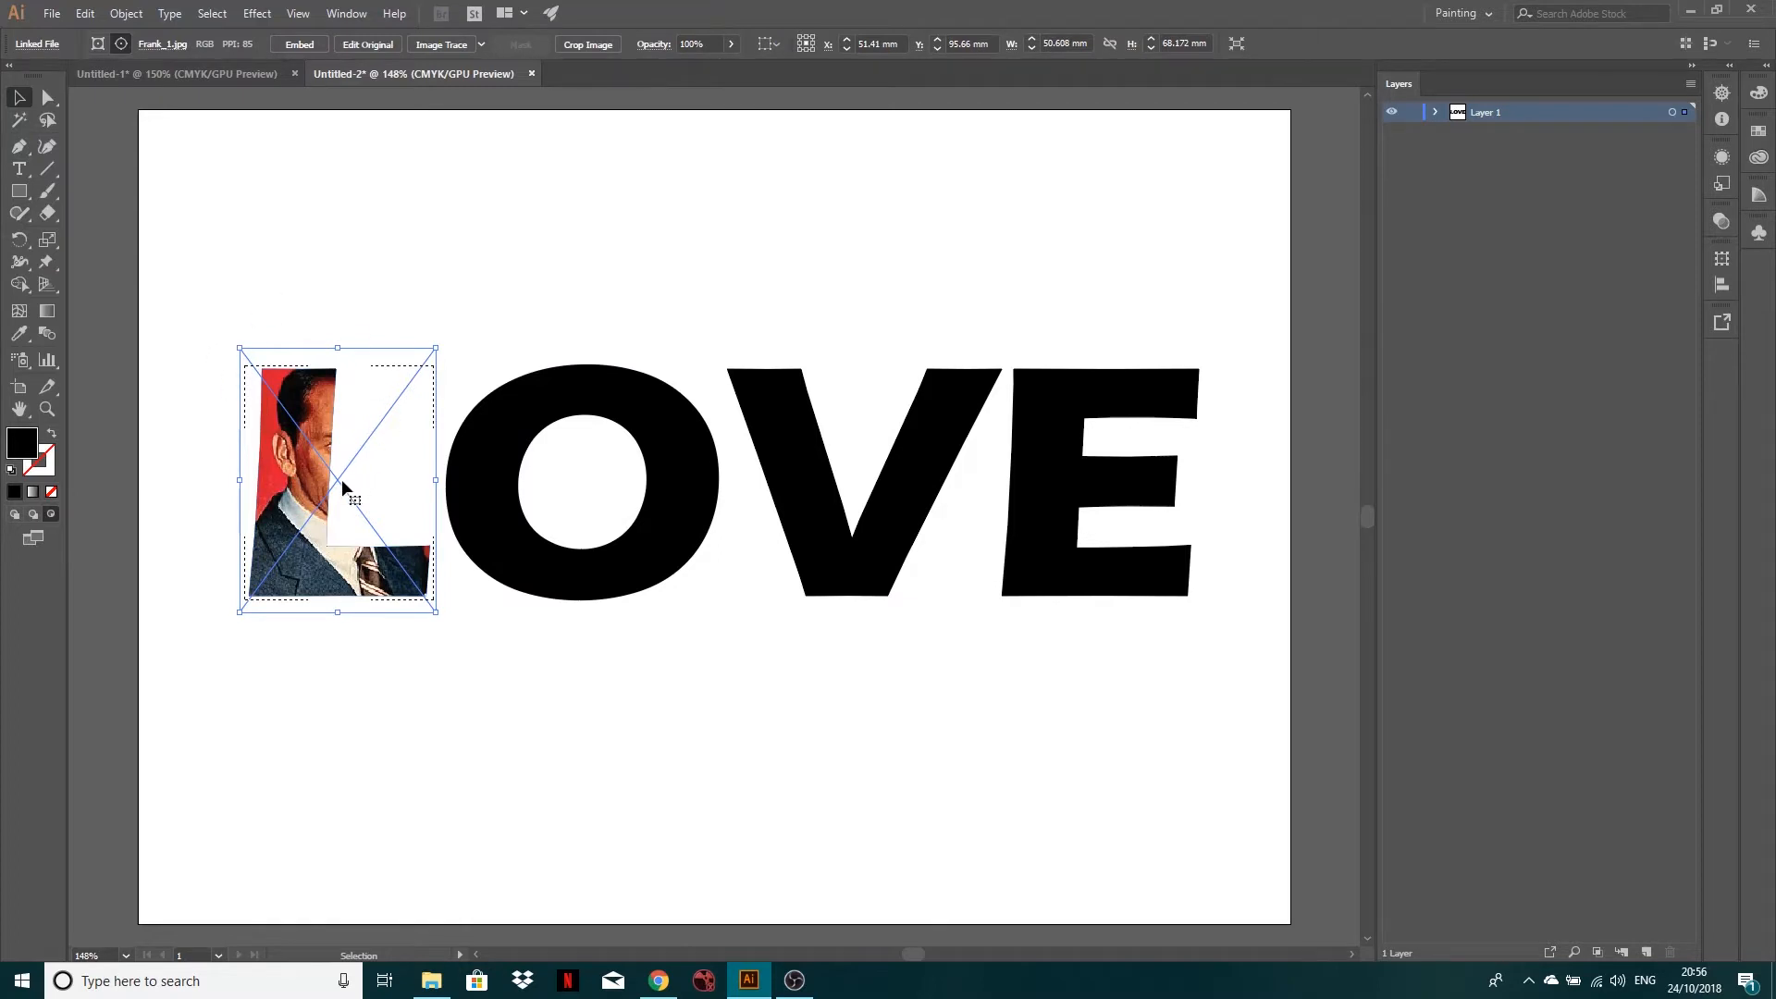
Step: Expand Layer 1 and the L's clip group, and move the letter with its image about 4 mm to the left
left_click(1436, 113)
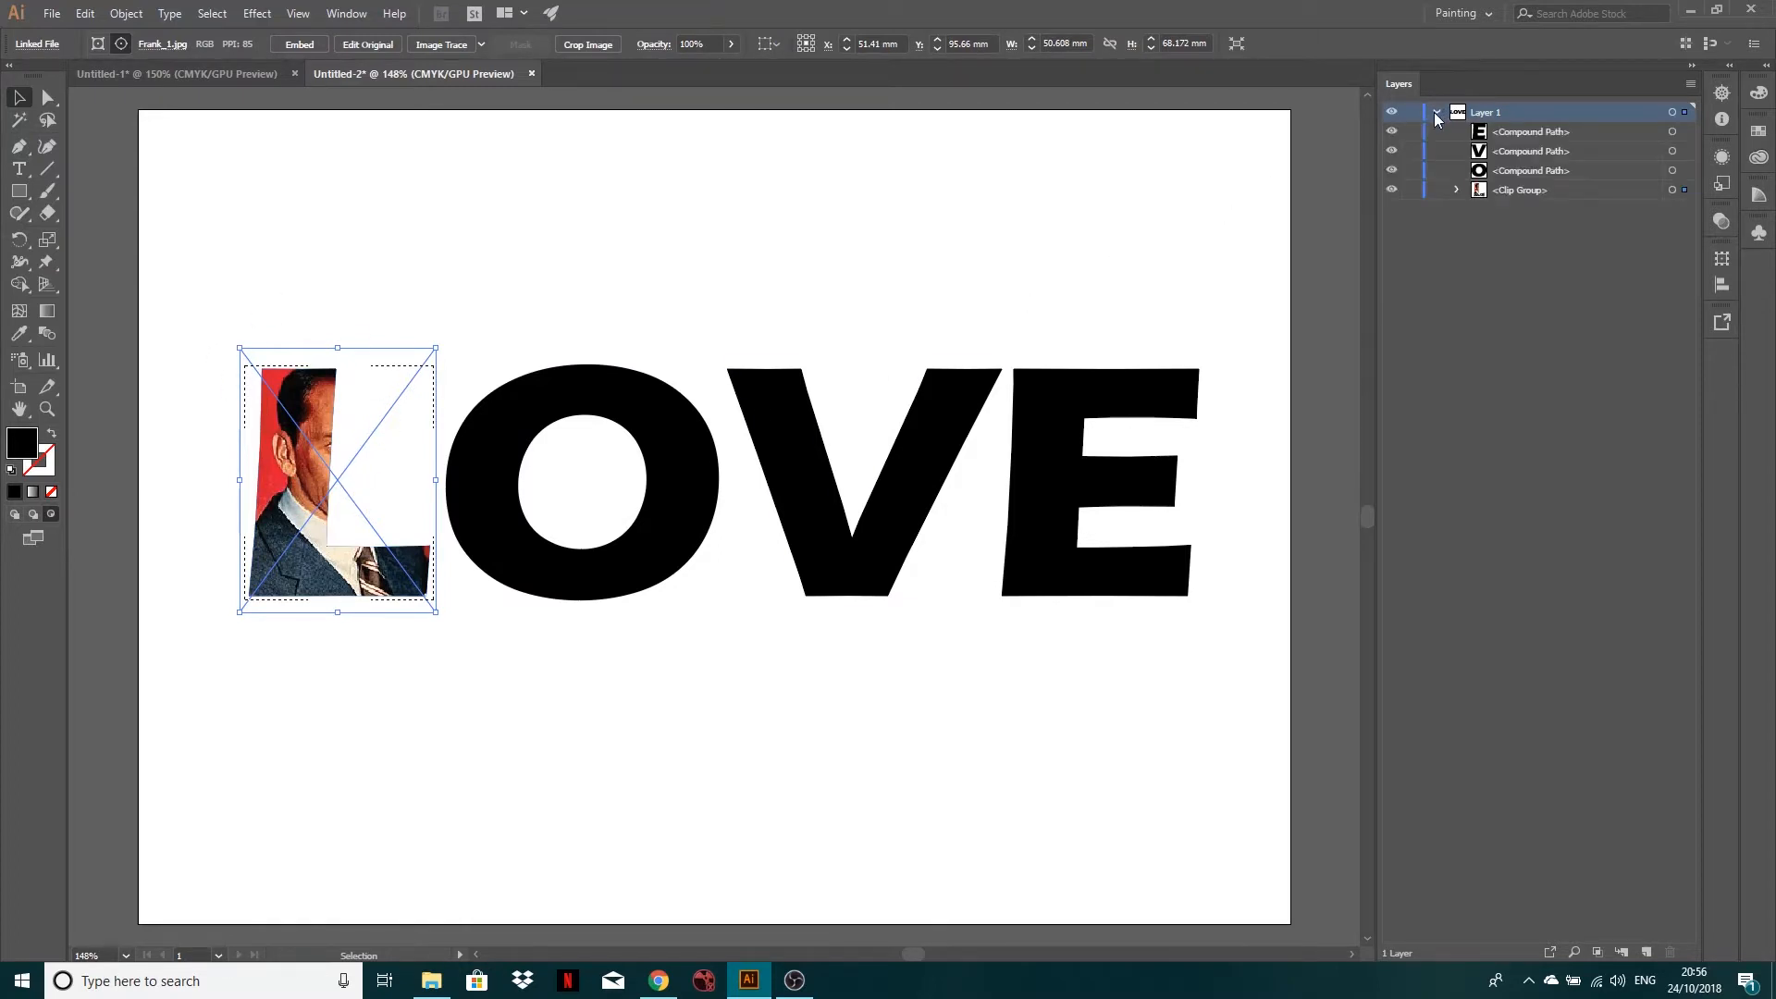
left_click(1456, 189)
left_click(1529, 230)
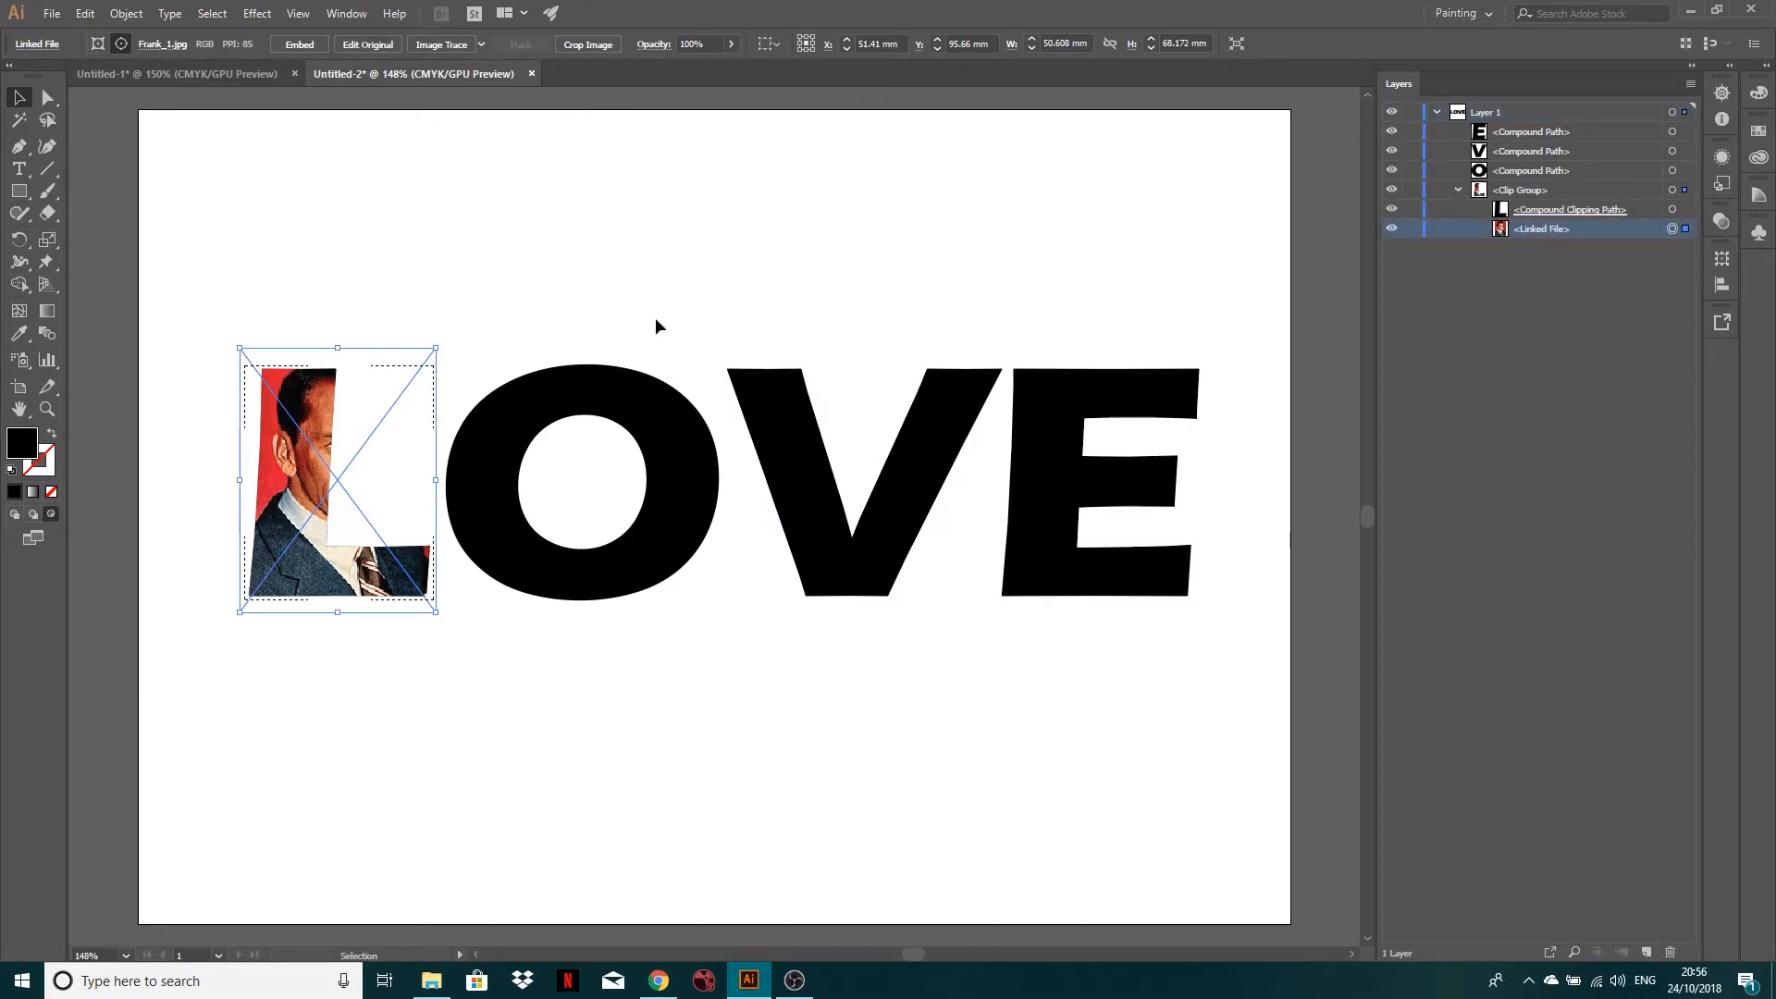
left_click_drag(344, 476, 315, 481)
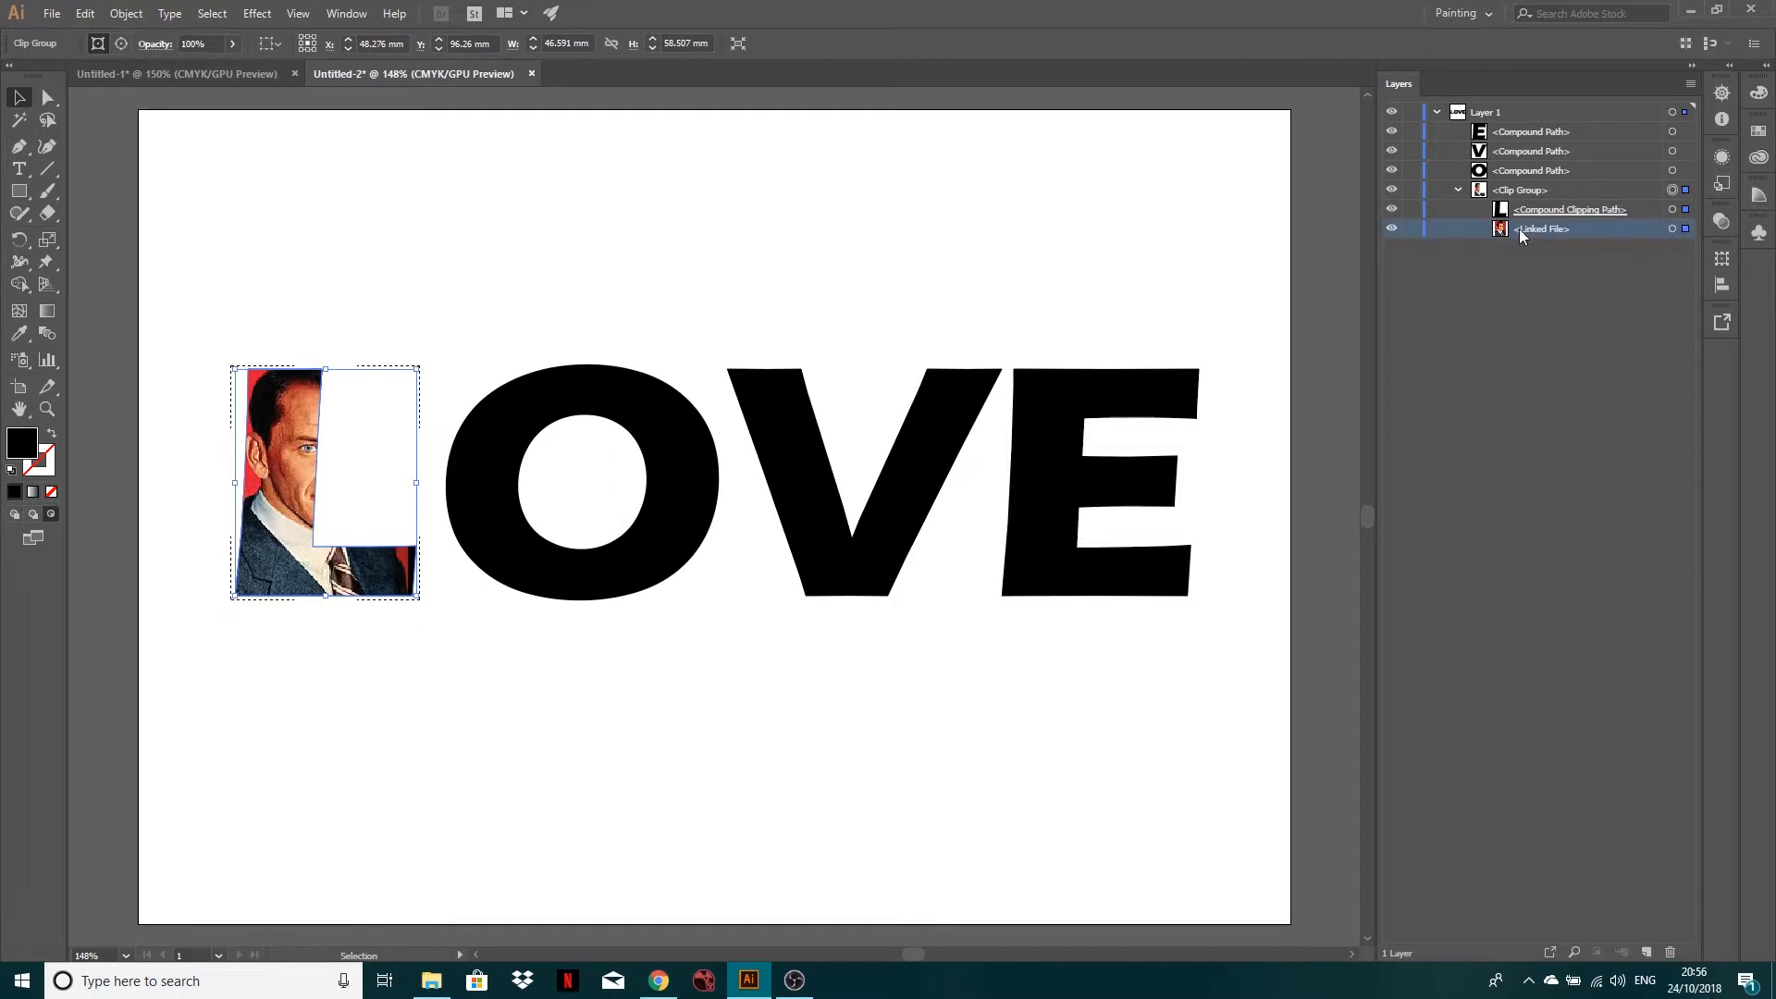
Step: Try to select only the linked image inside the L's clip group
left_click(1518, 192)
double_click(1524, 228)
left_click(342, 421)
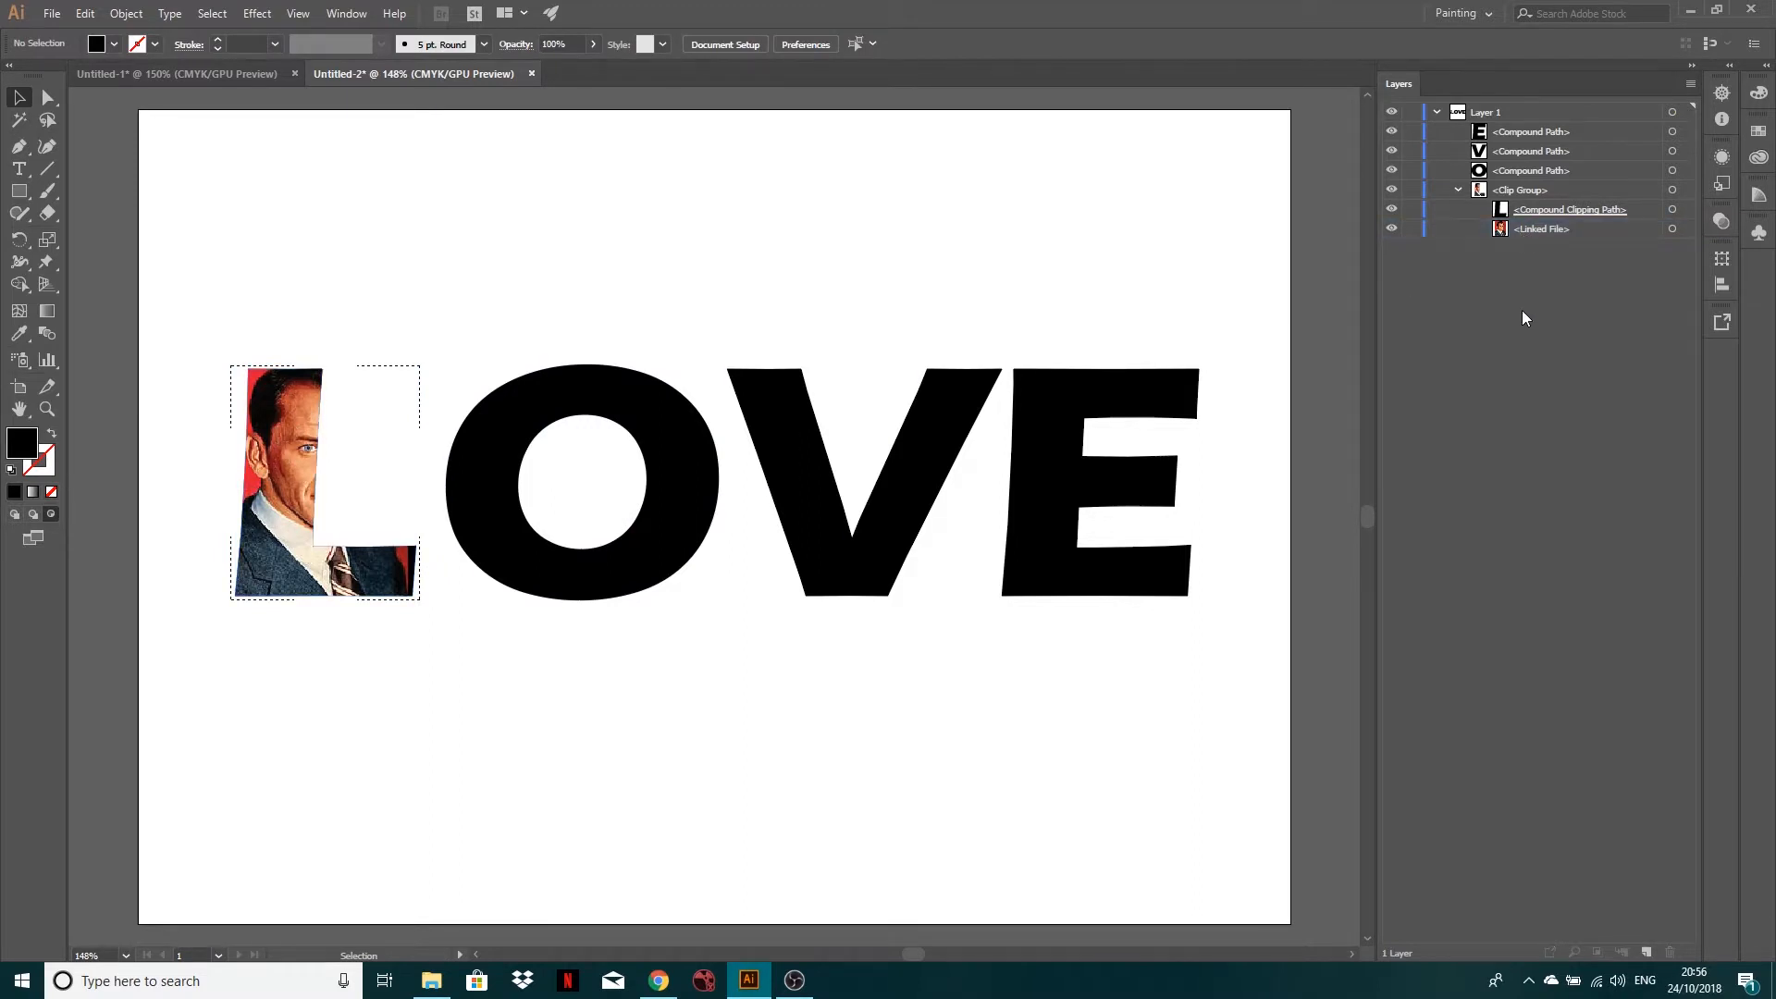
left_click(281, 467)
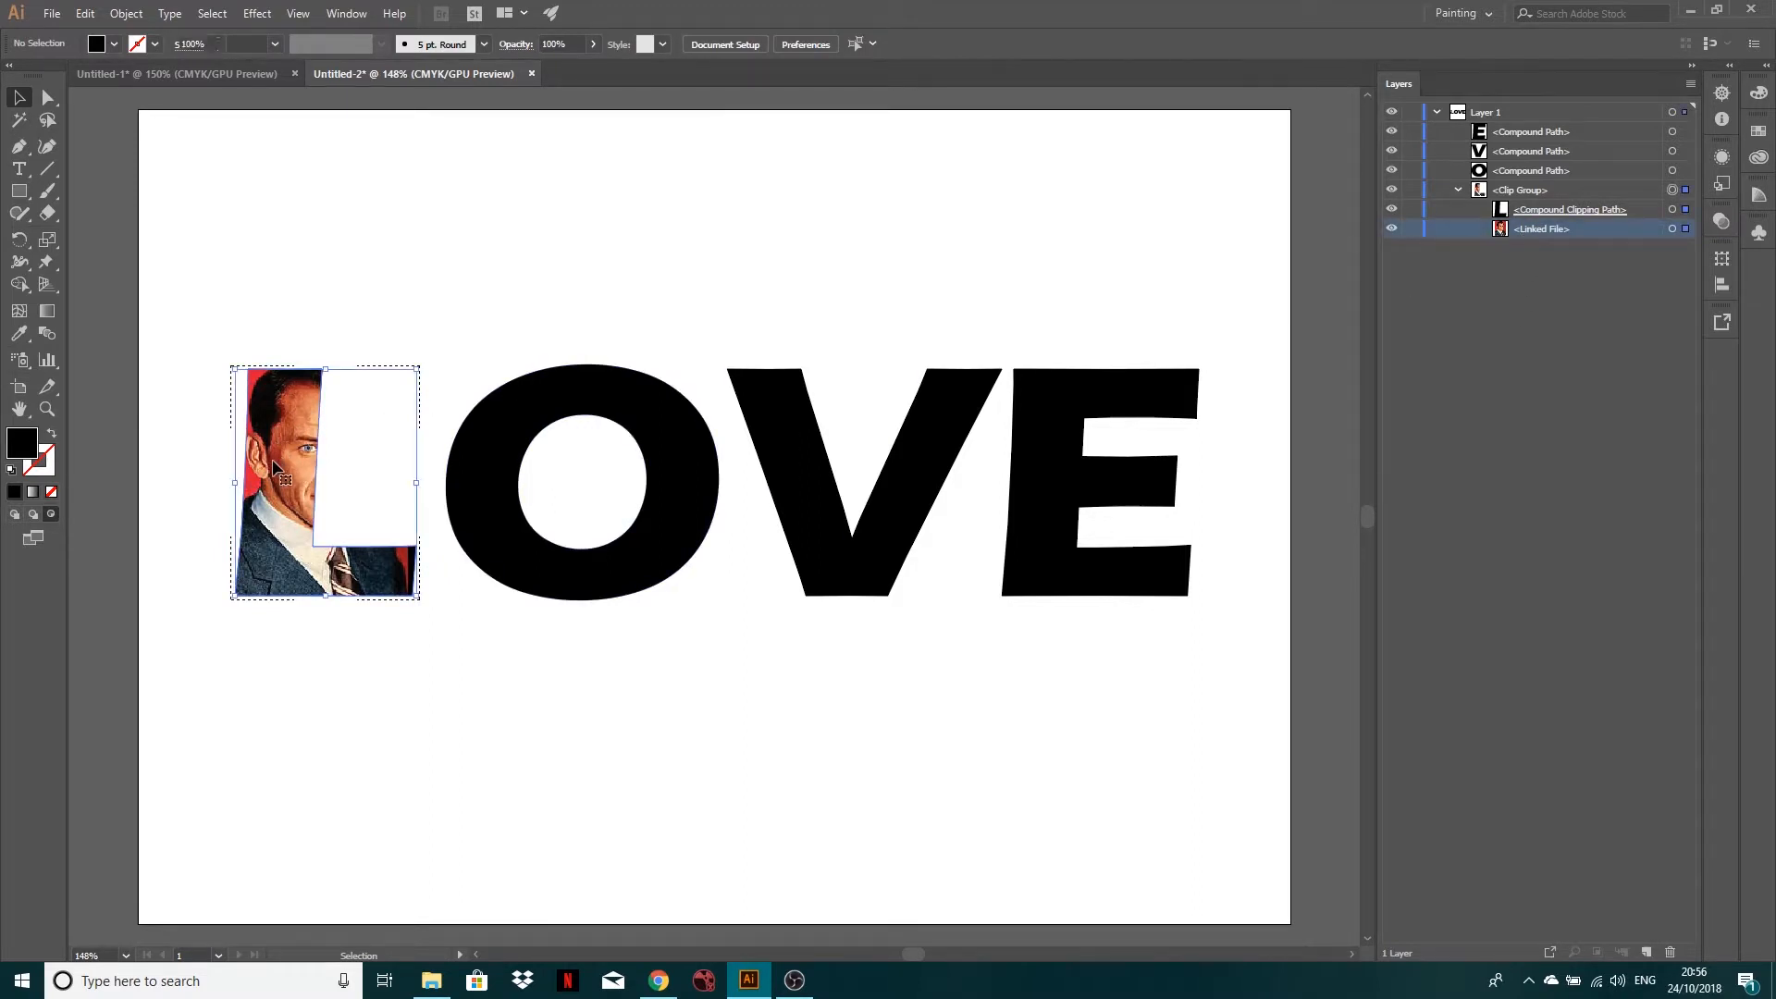
Step: Lock the L's clipping path, enlarge the Frank_1 image to about 64 × 86 mm and reposition the face within the letter
left_click(1527, 213)
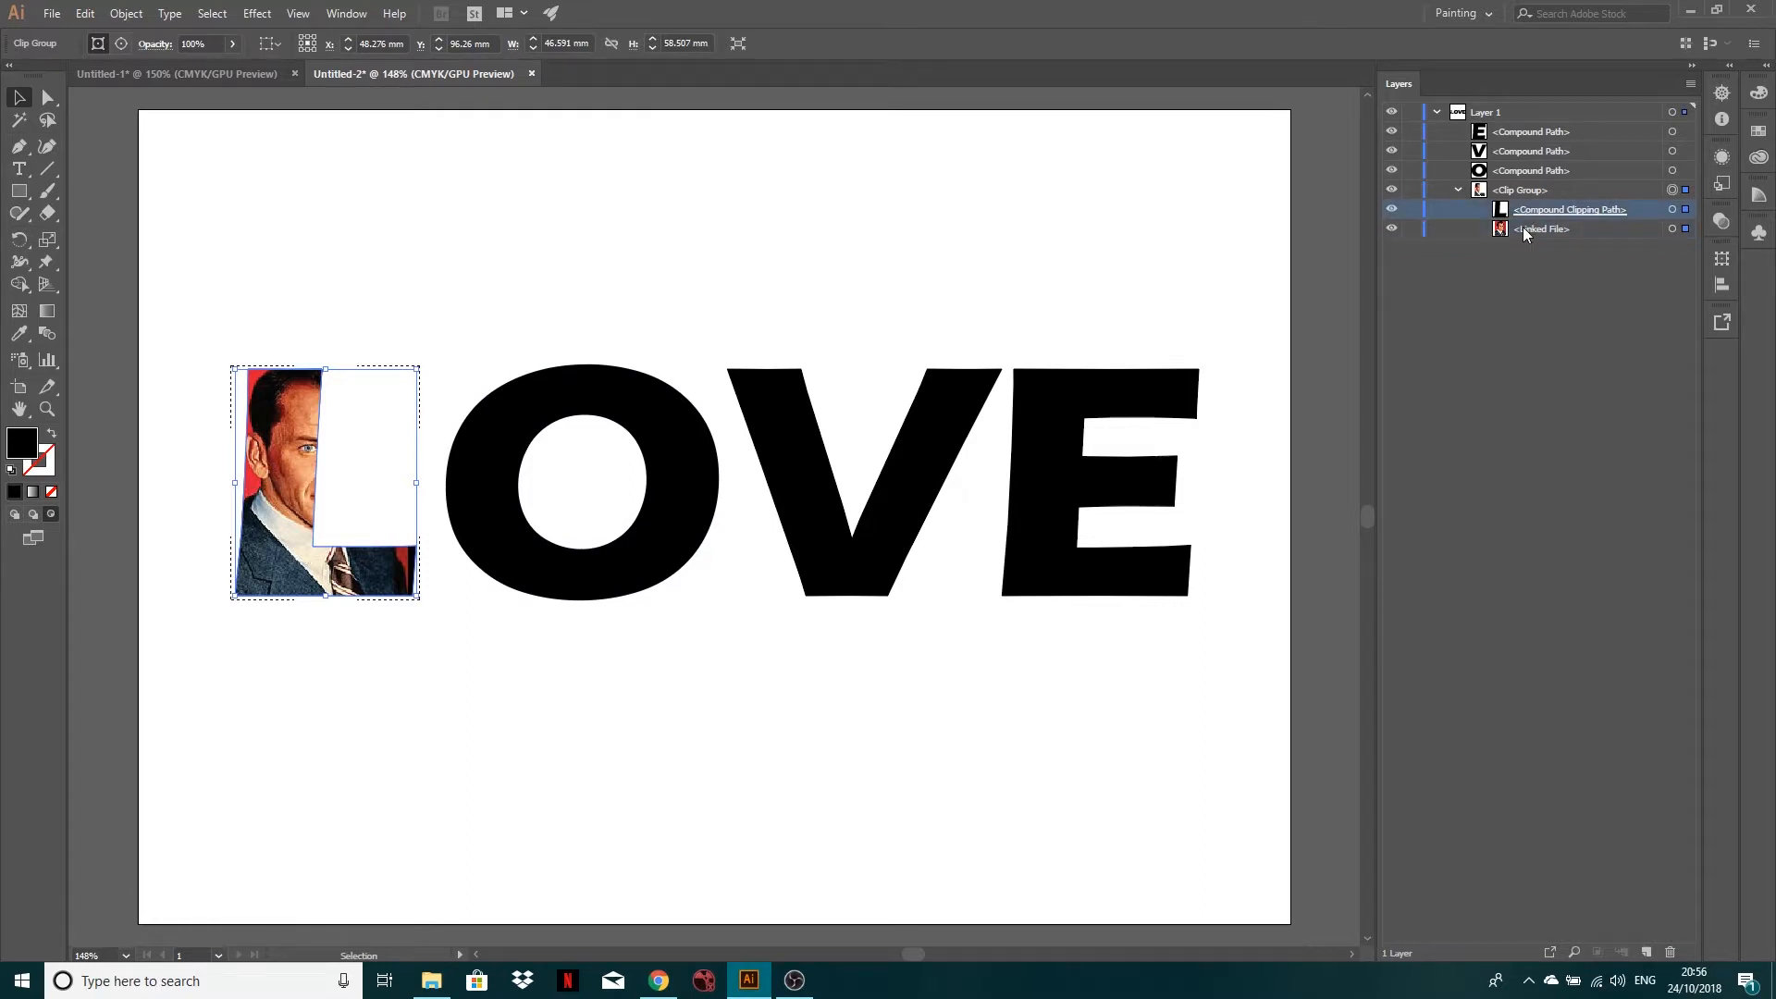
left_click(1412, 209)
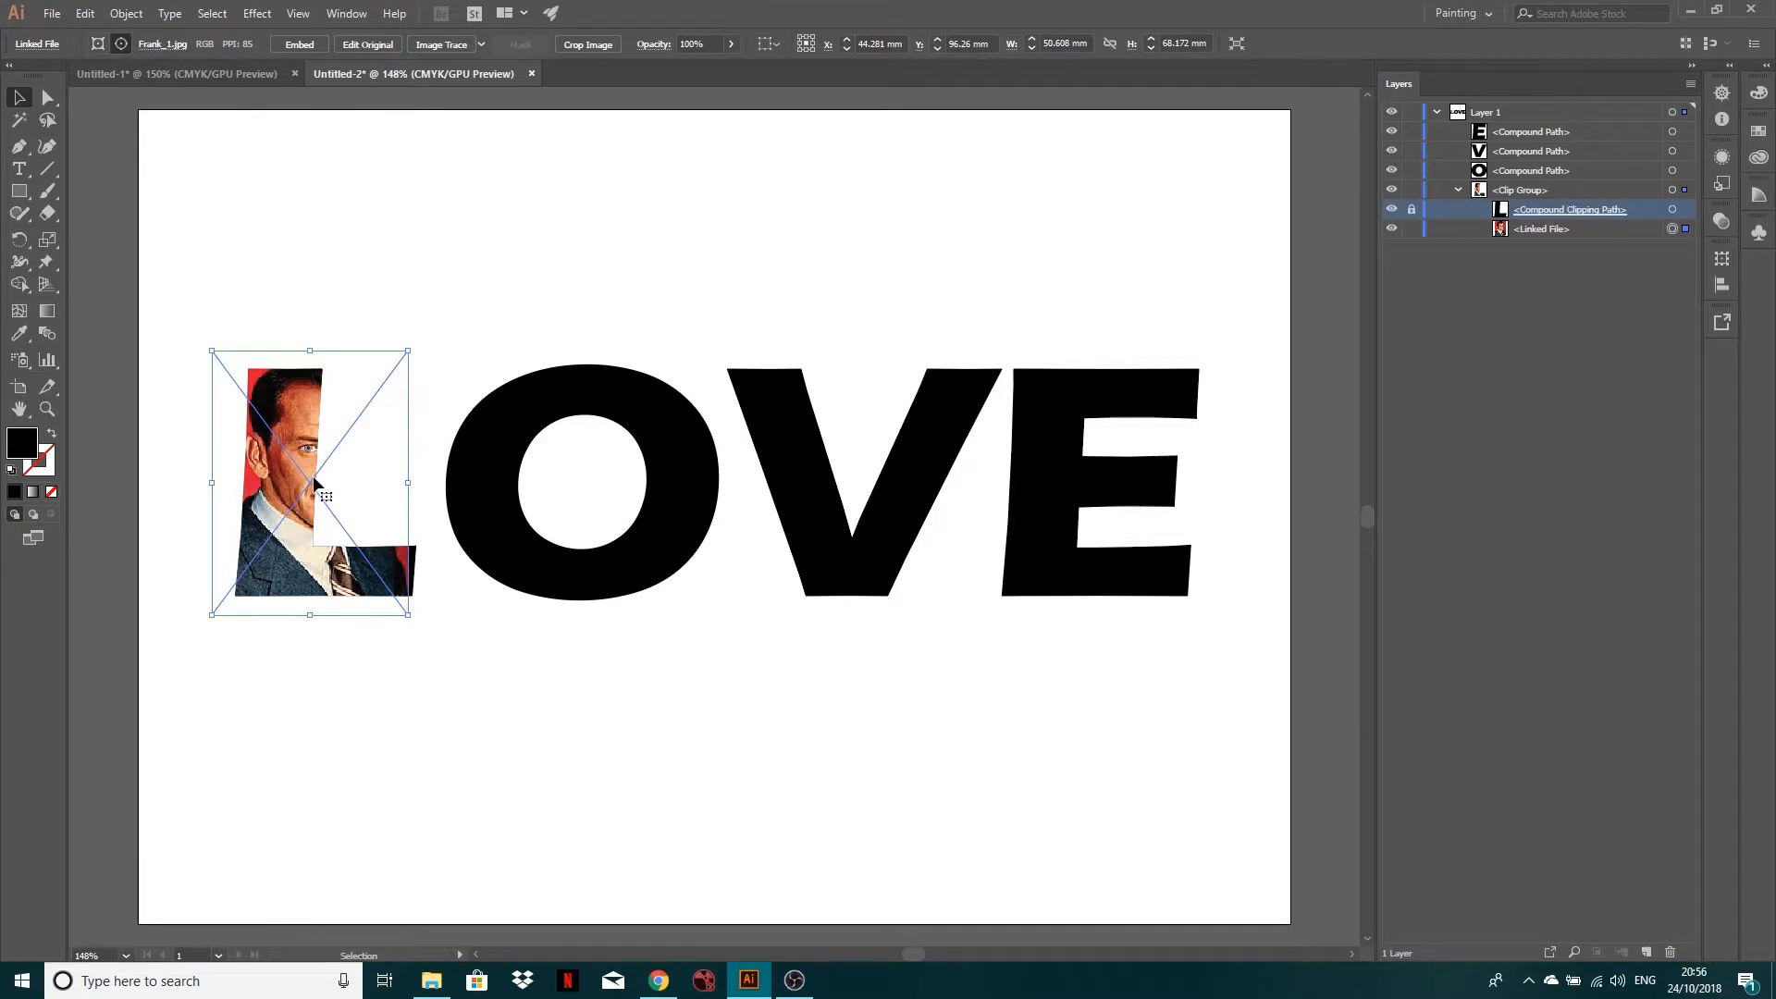
left_click_drag(307, 474, 274, 470)
left_click_drag(379, 612, 421, 678)
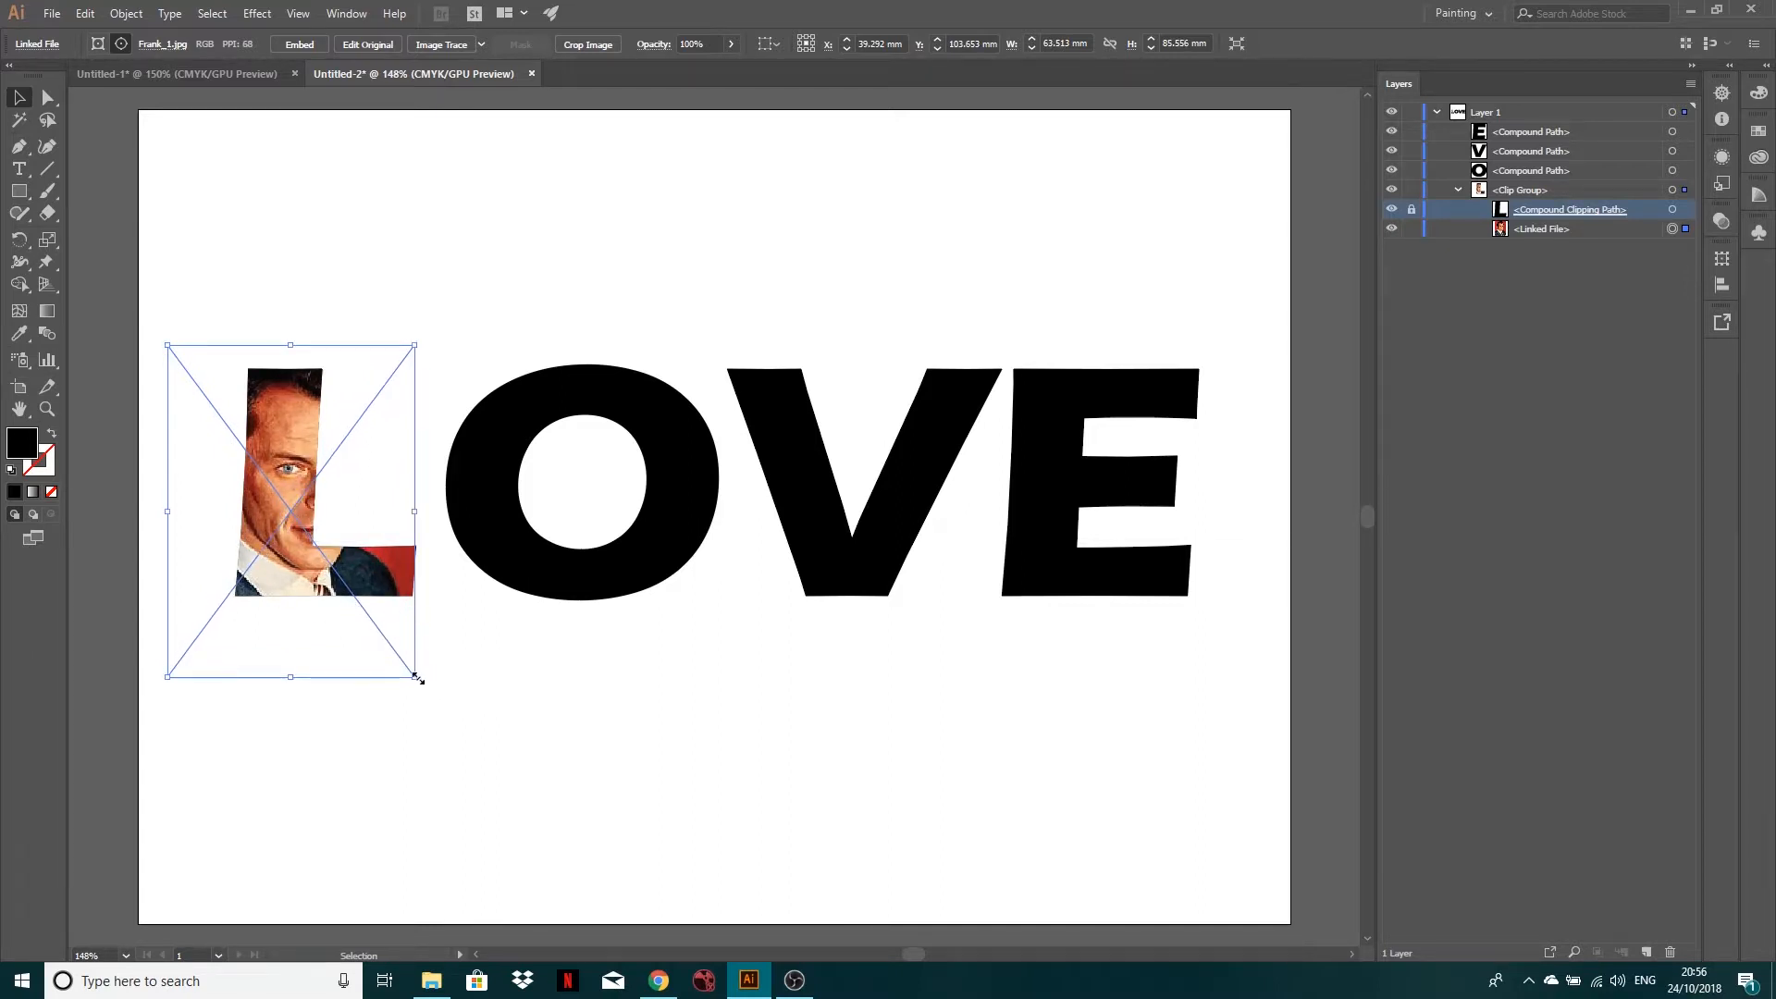
left_click_drag(398, 653, 406, 656)
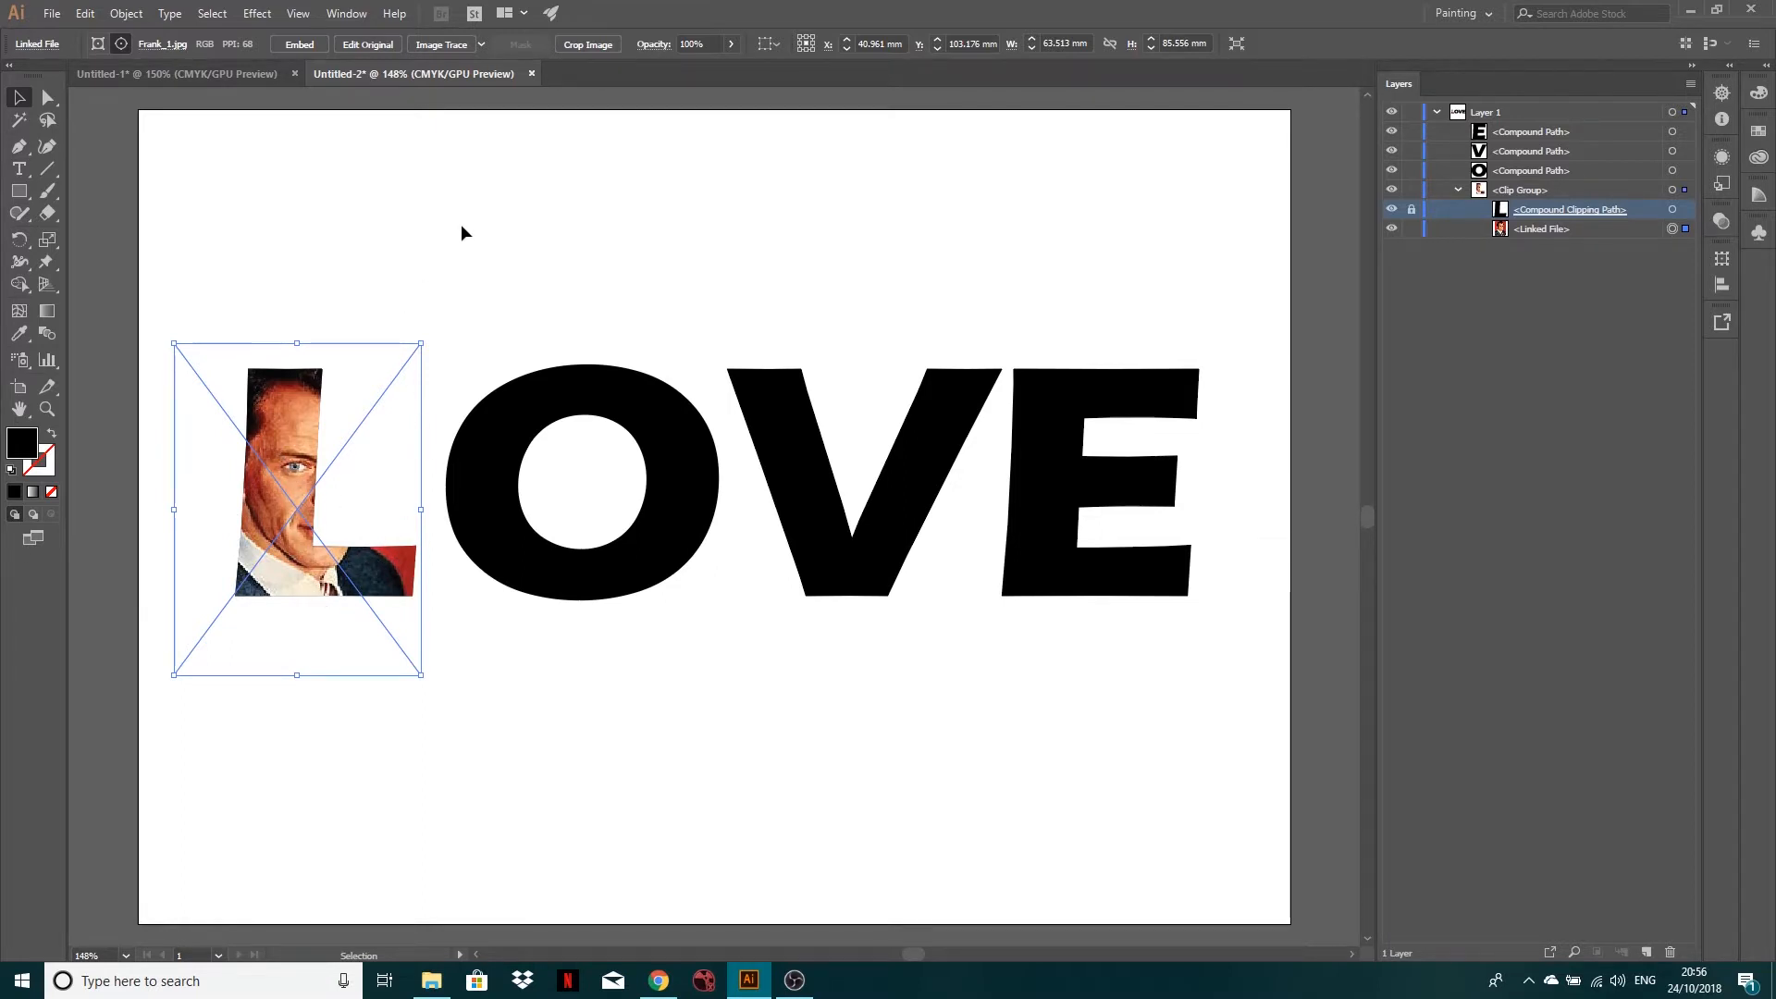
Step: Deselect the image, unlock the L's clipping path and collapse its clip group
left_click(432, 252)
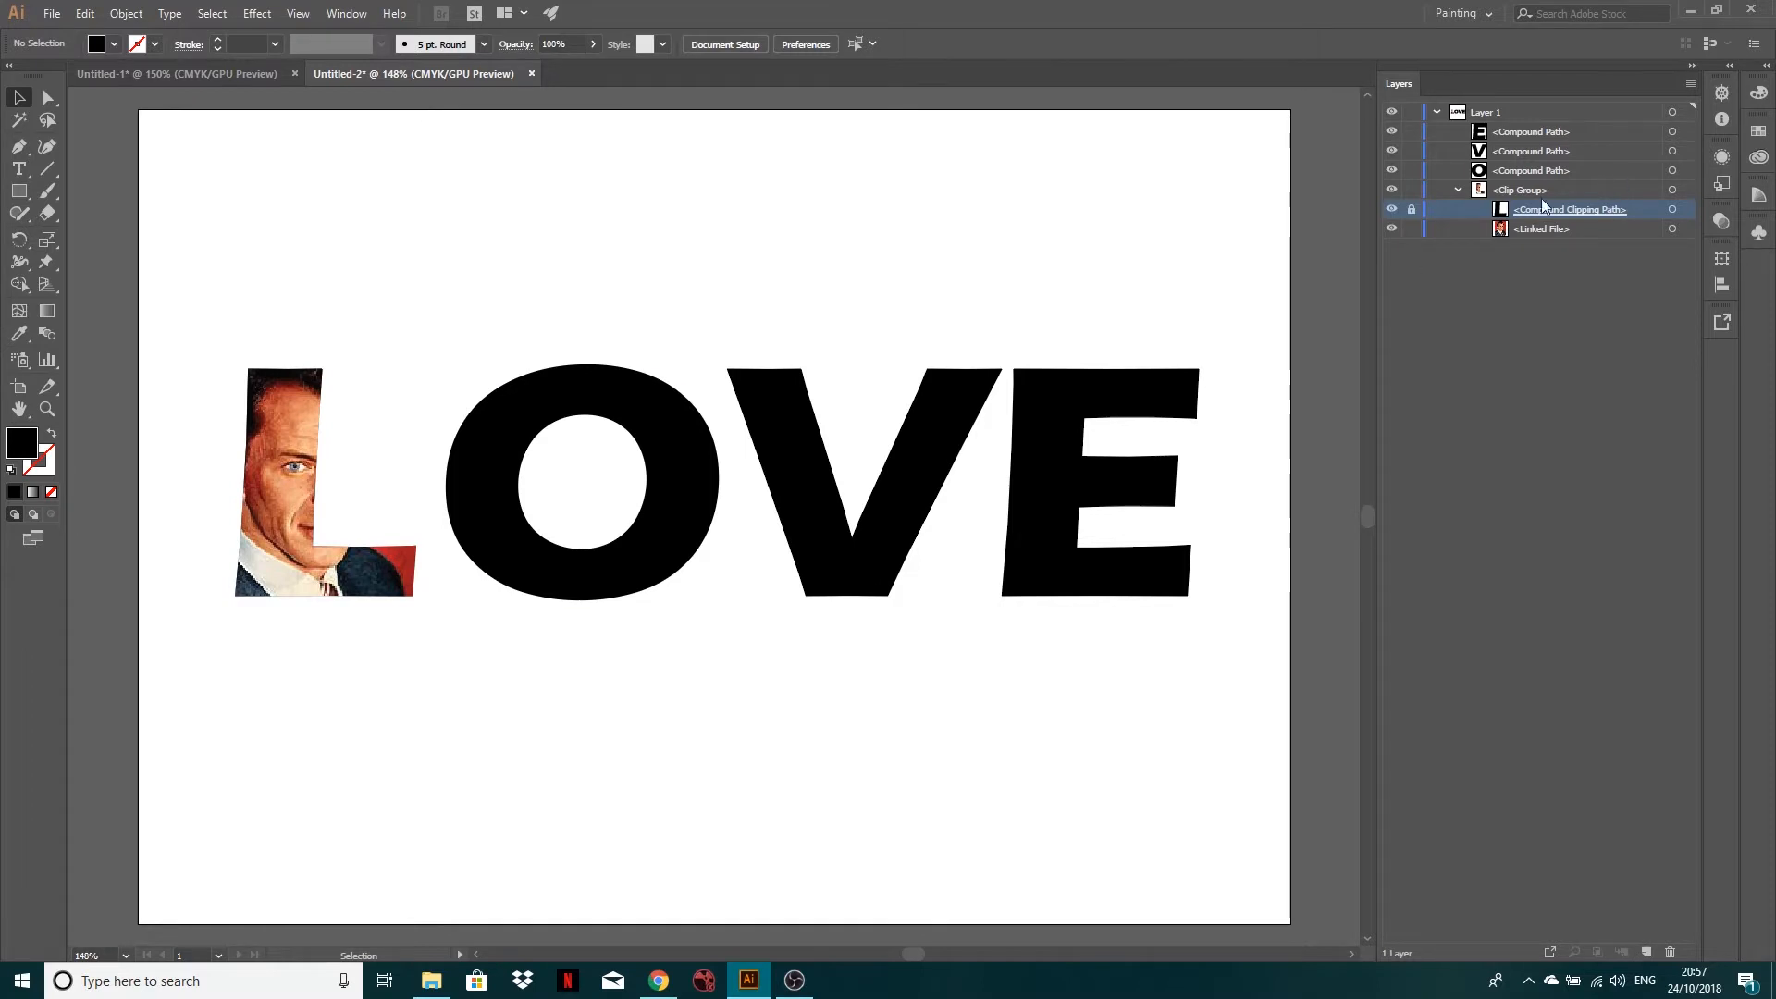
left_click(1410, 211)
left_click(1457, 188)
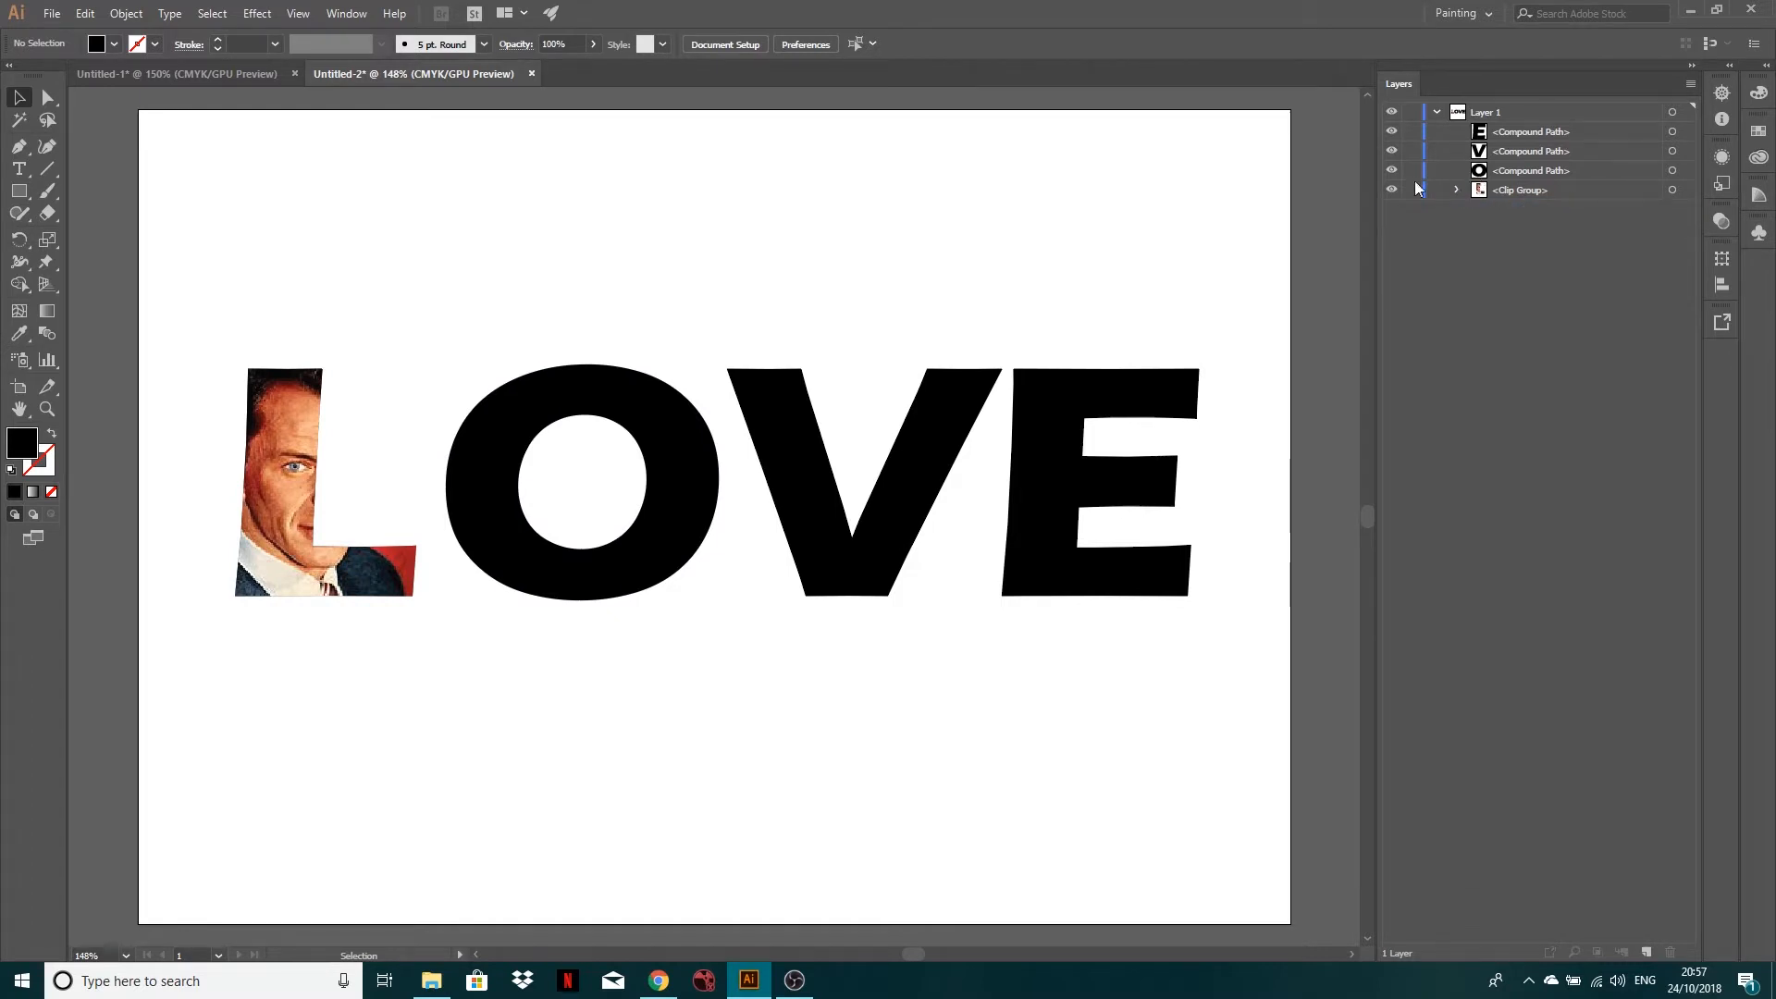
Step: Set the O to Draw Inside and place the Frank_2 image in it at about 77 × 77 mm
left_click(518, 409)
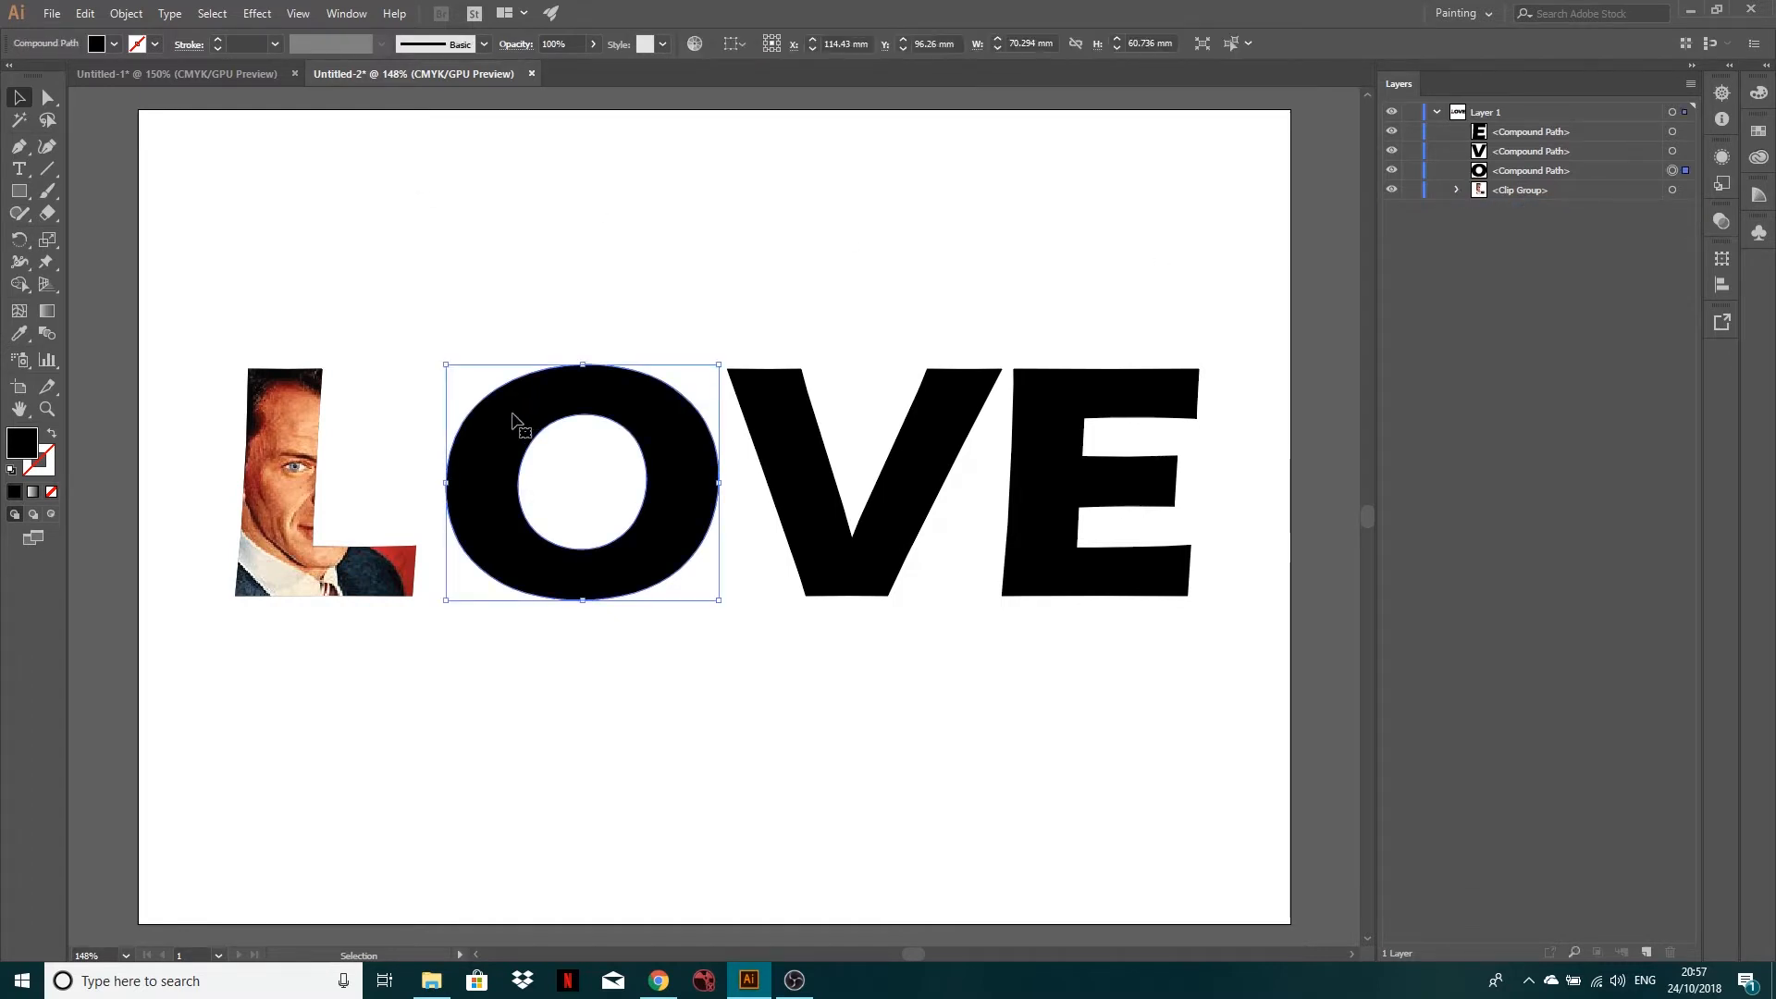
left_click(50, 514)
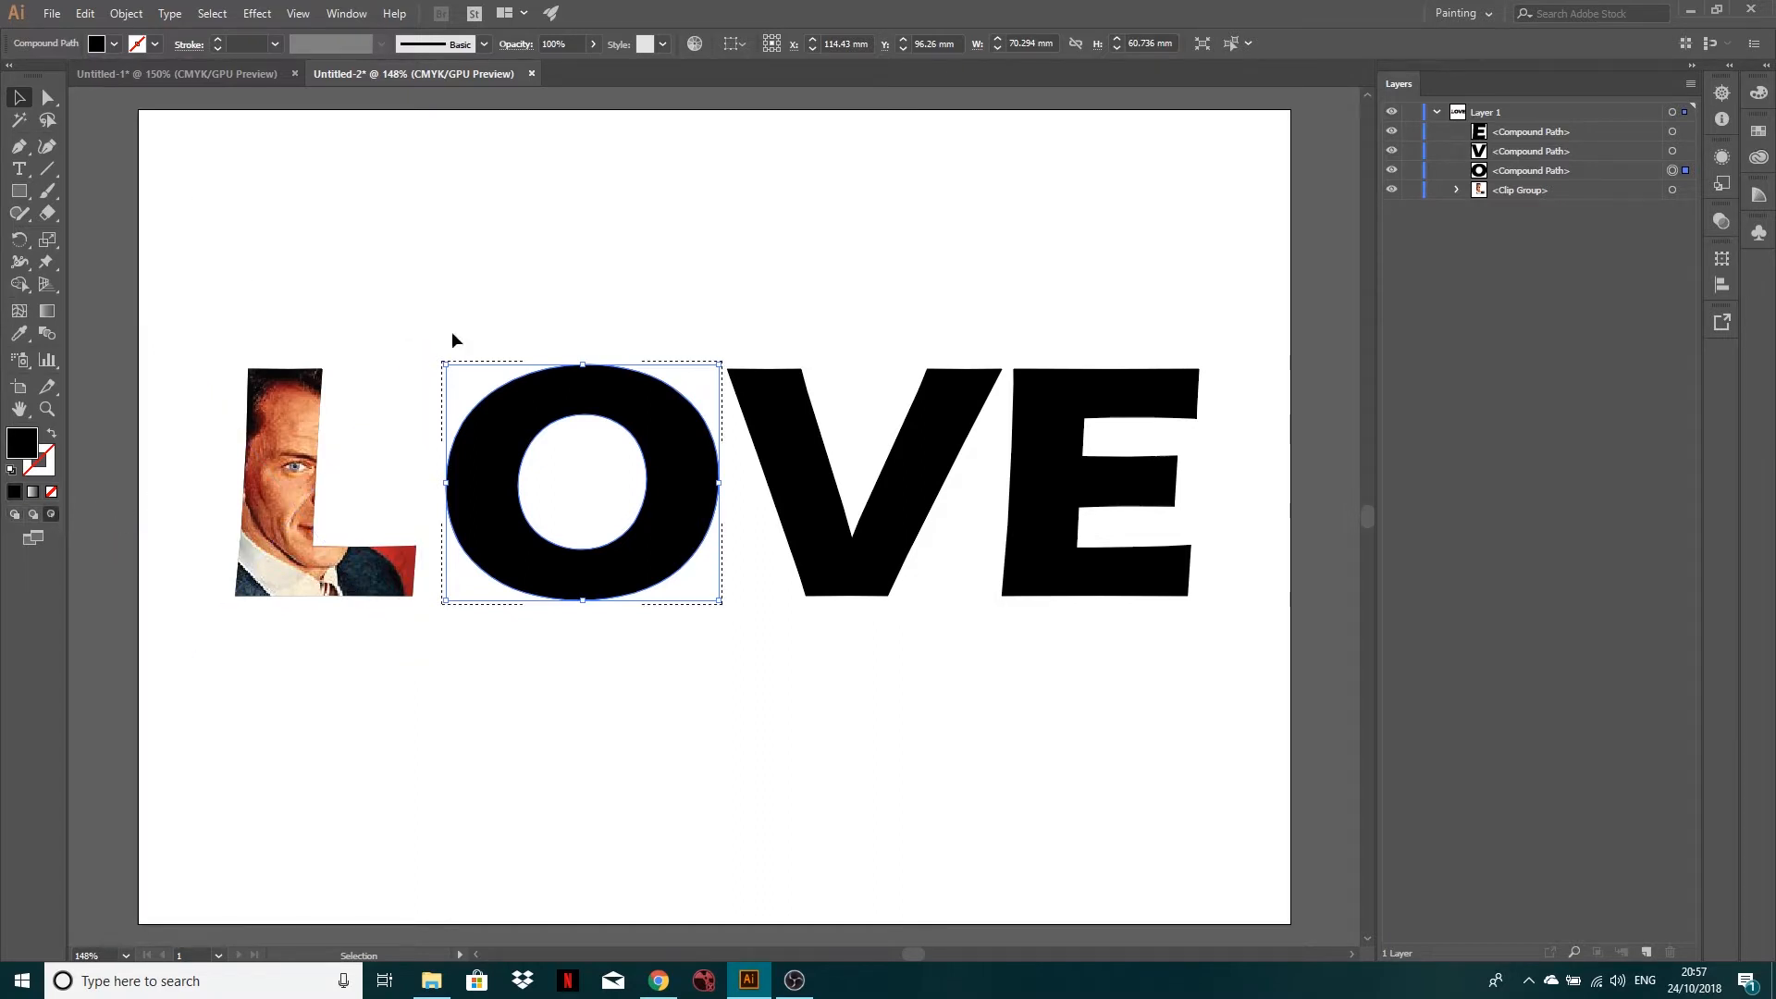
left_click(57, 14)
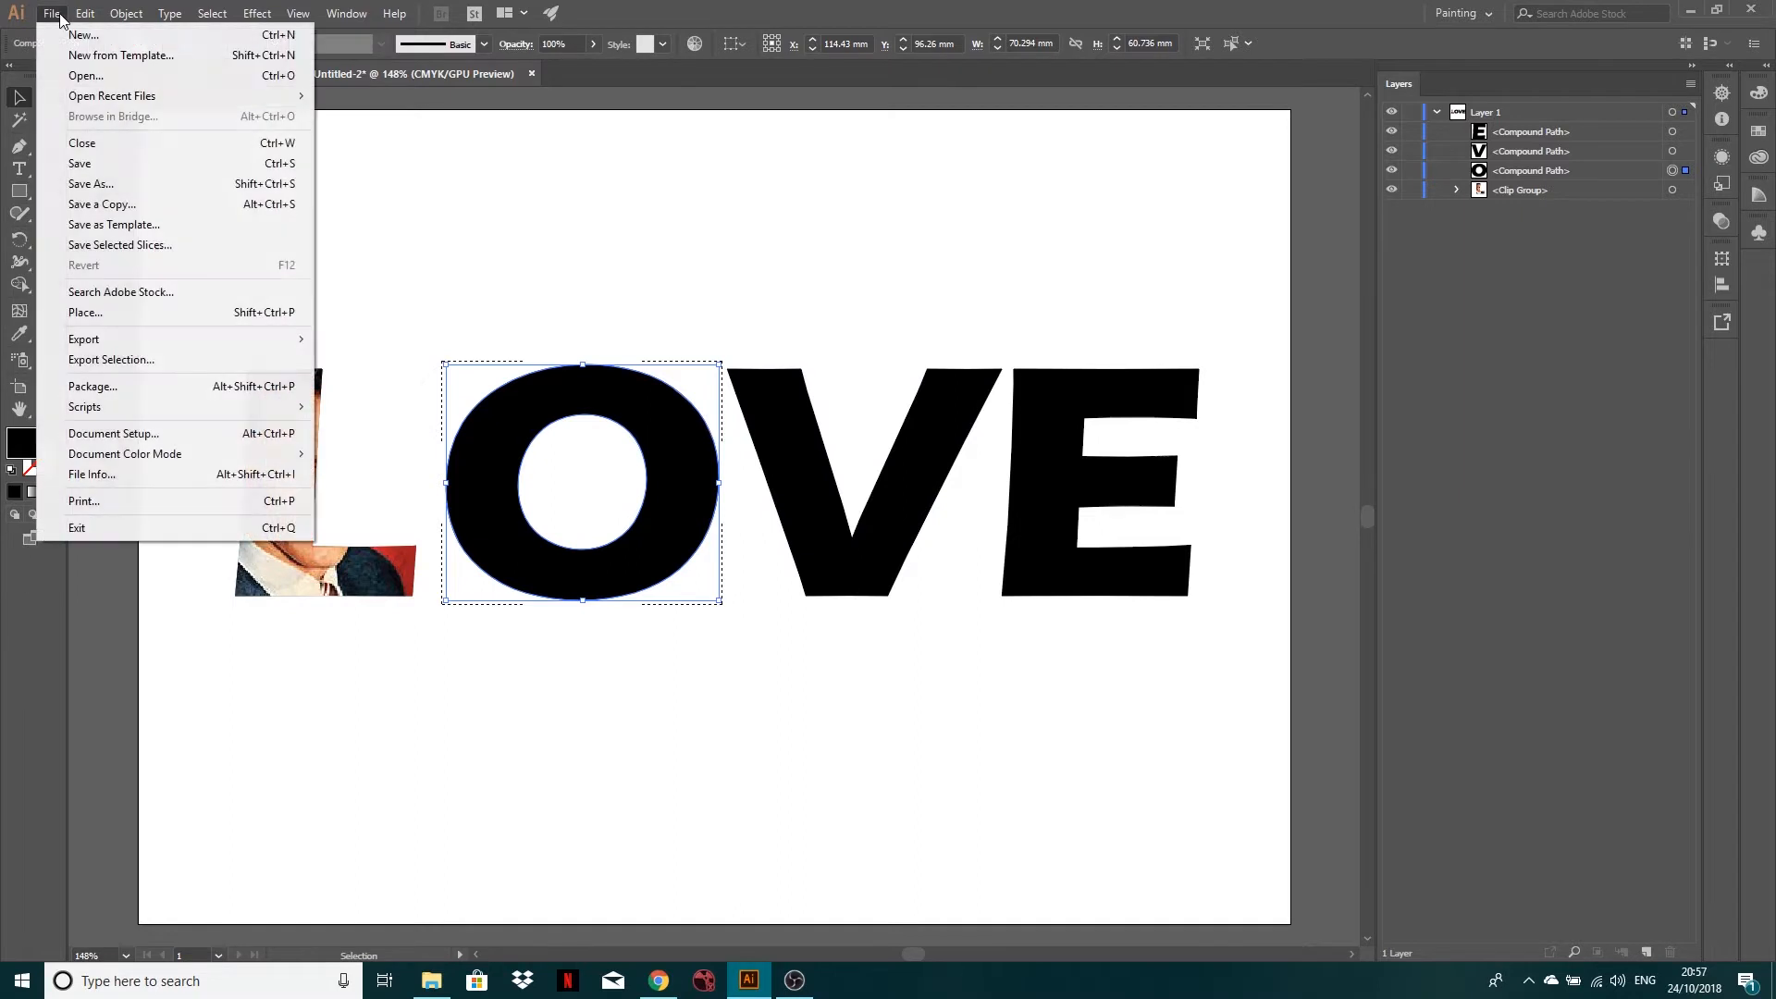
left_click(105, 314)
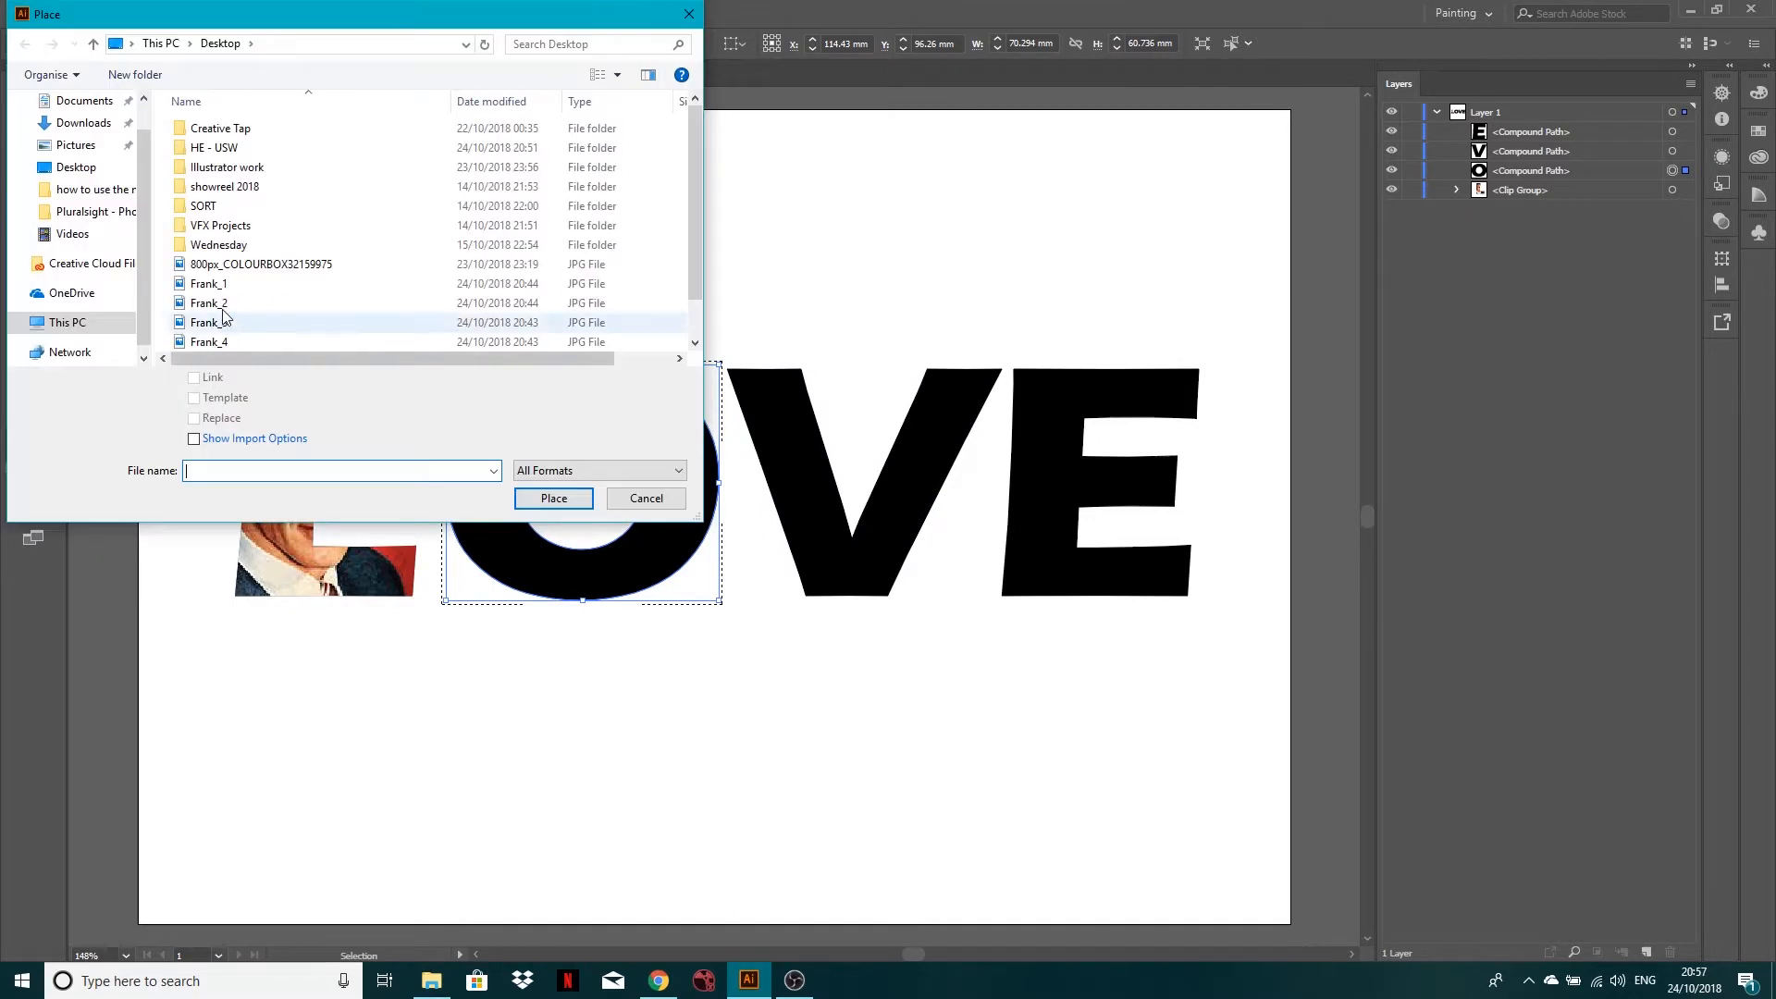
left_click(223, 320)
left_click(542, 497)
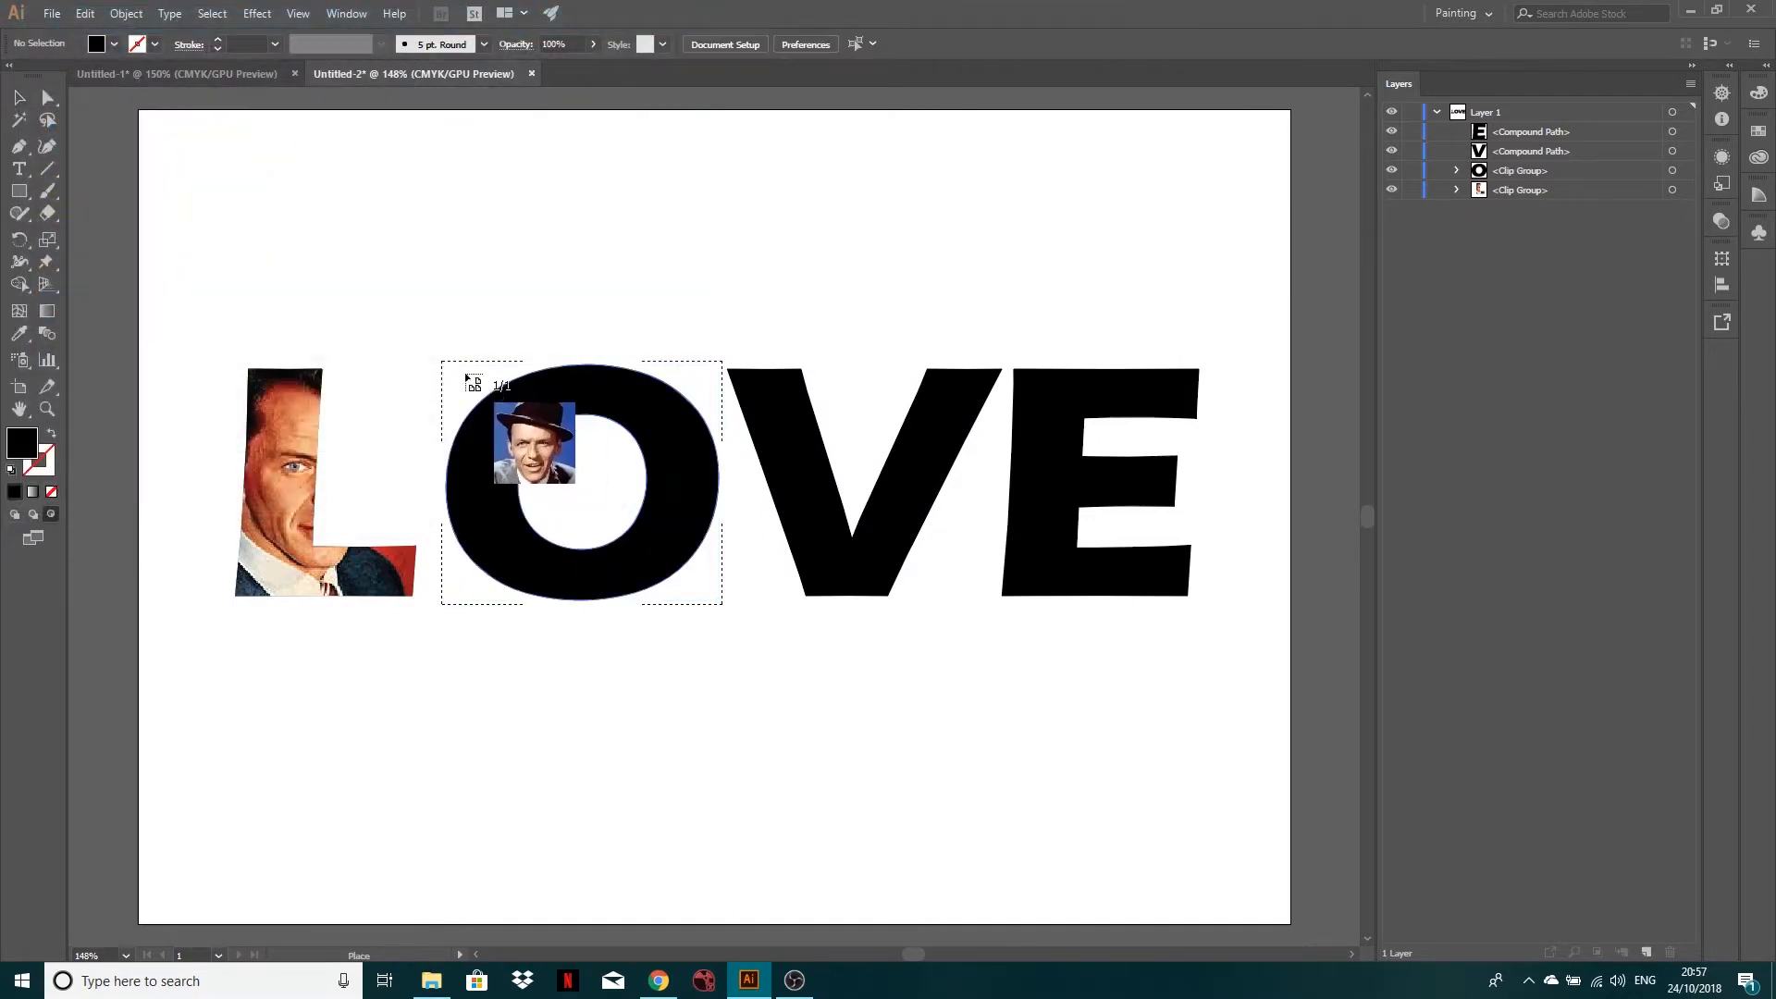
left_click_drag(430, 335, 805, 632)
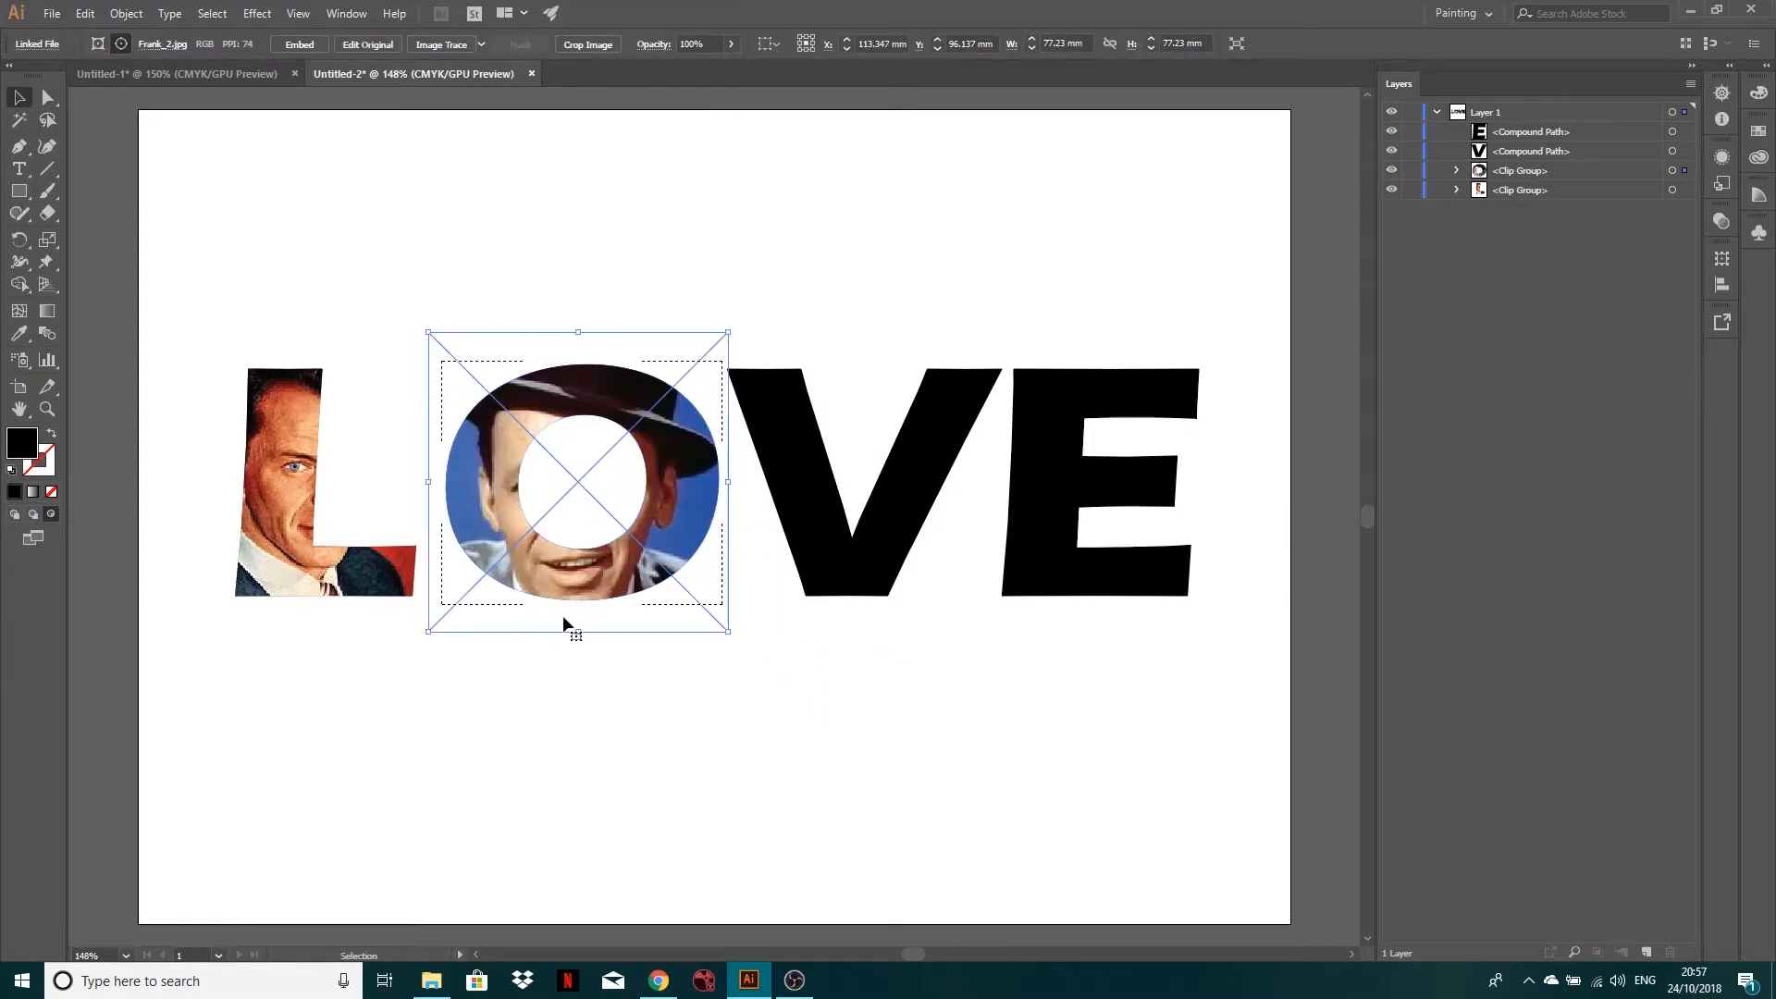
Step: Enlarge the Frank_2 image to about 92 × 92 mm and reposition the face within the O
left_click_drag(435, 620, 440, 548)
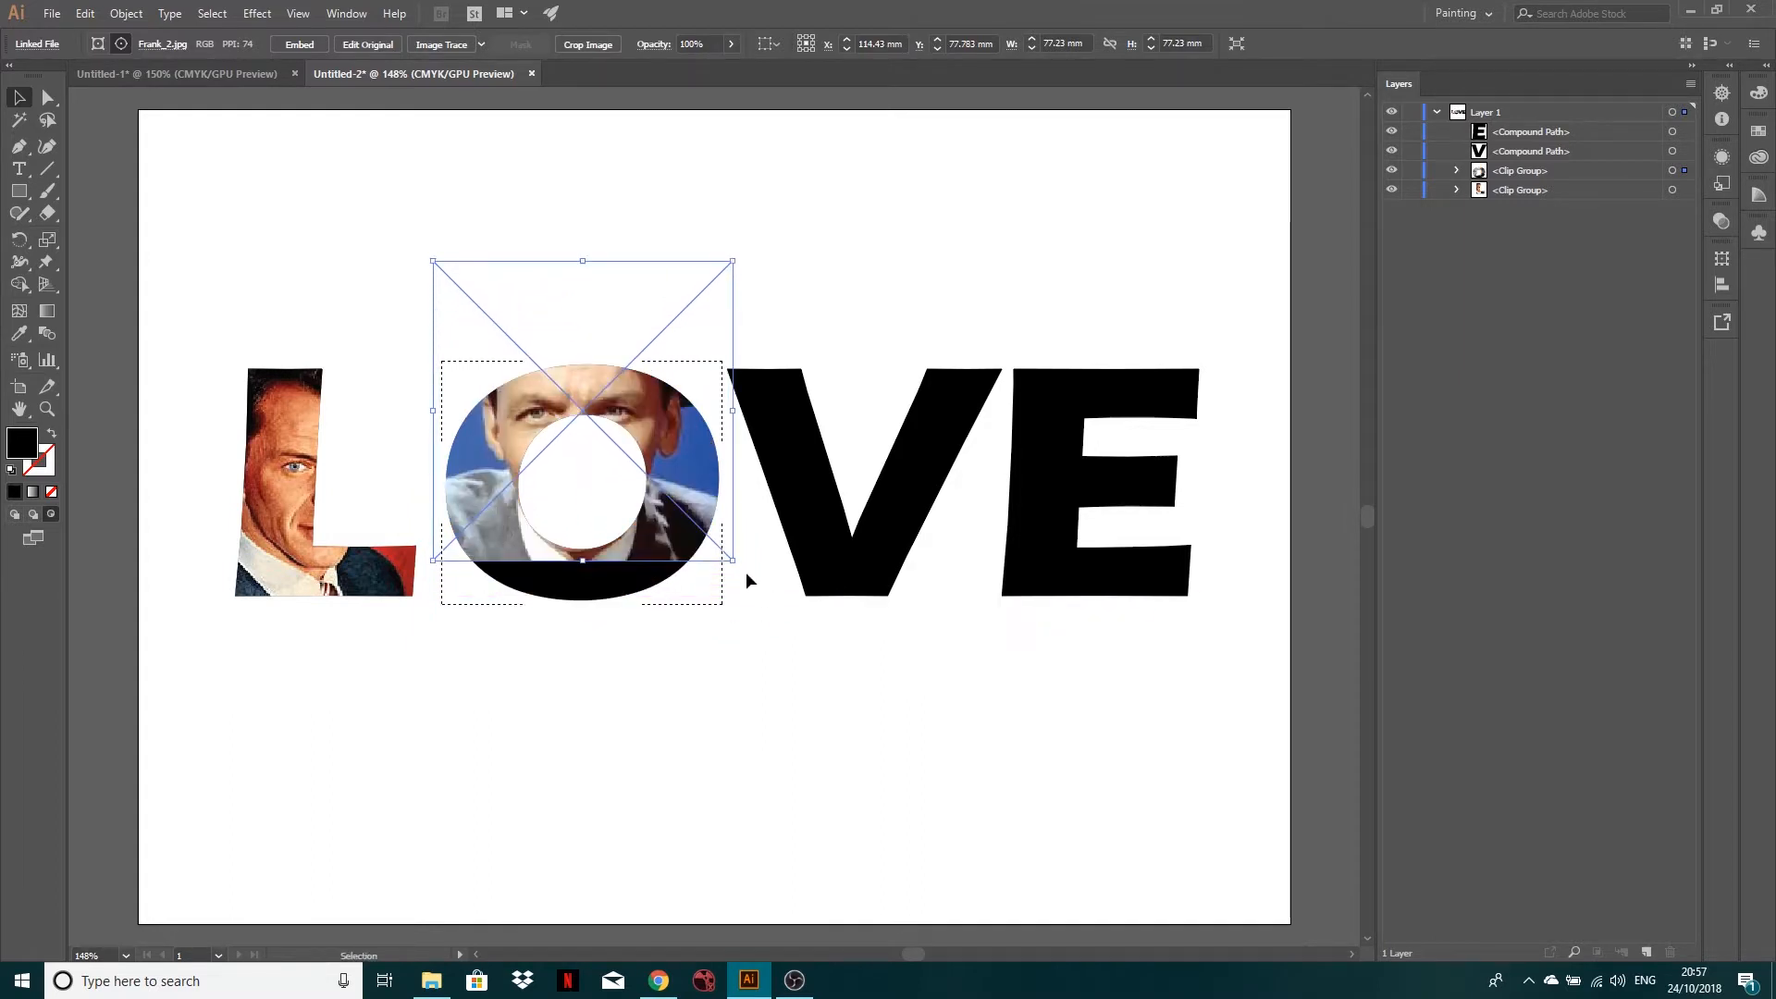
left_click_drag(727, 556, 773, 620)
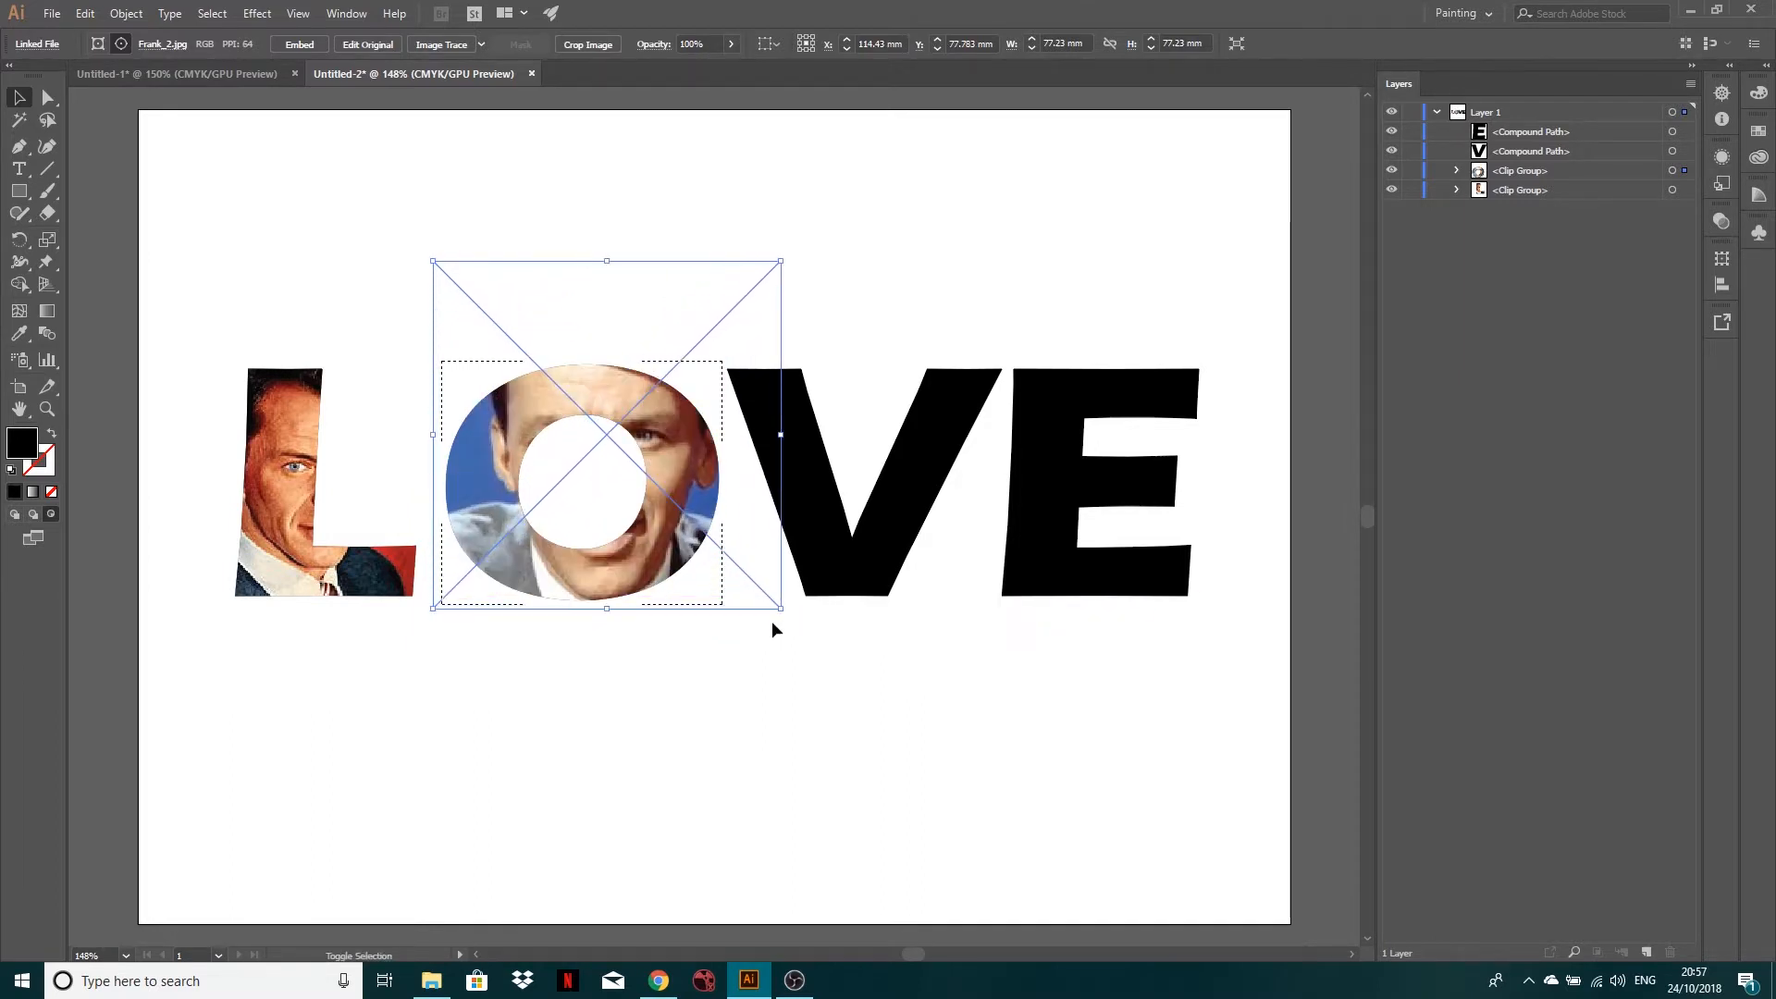
left_click_drag(658, 610, 672, 631)
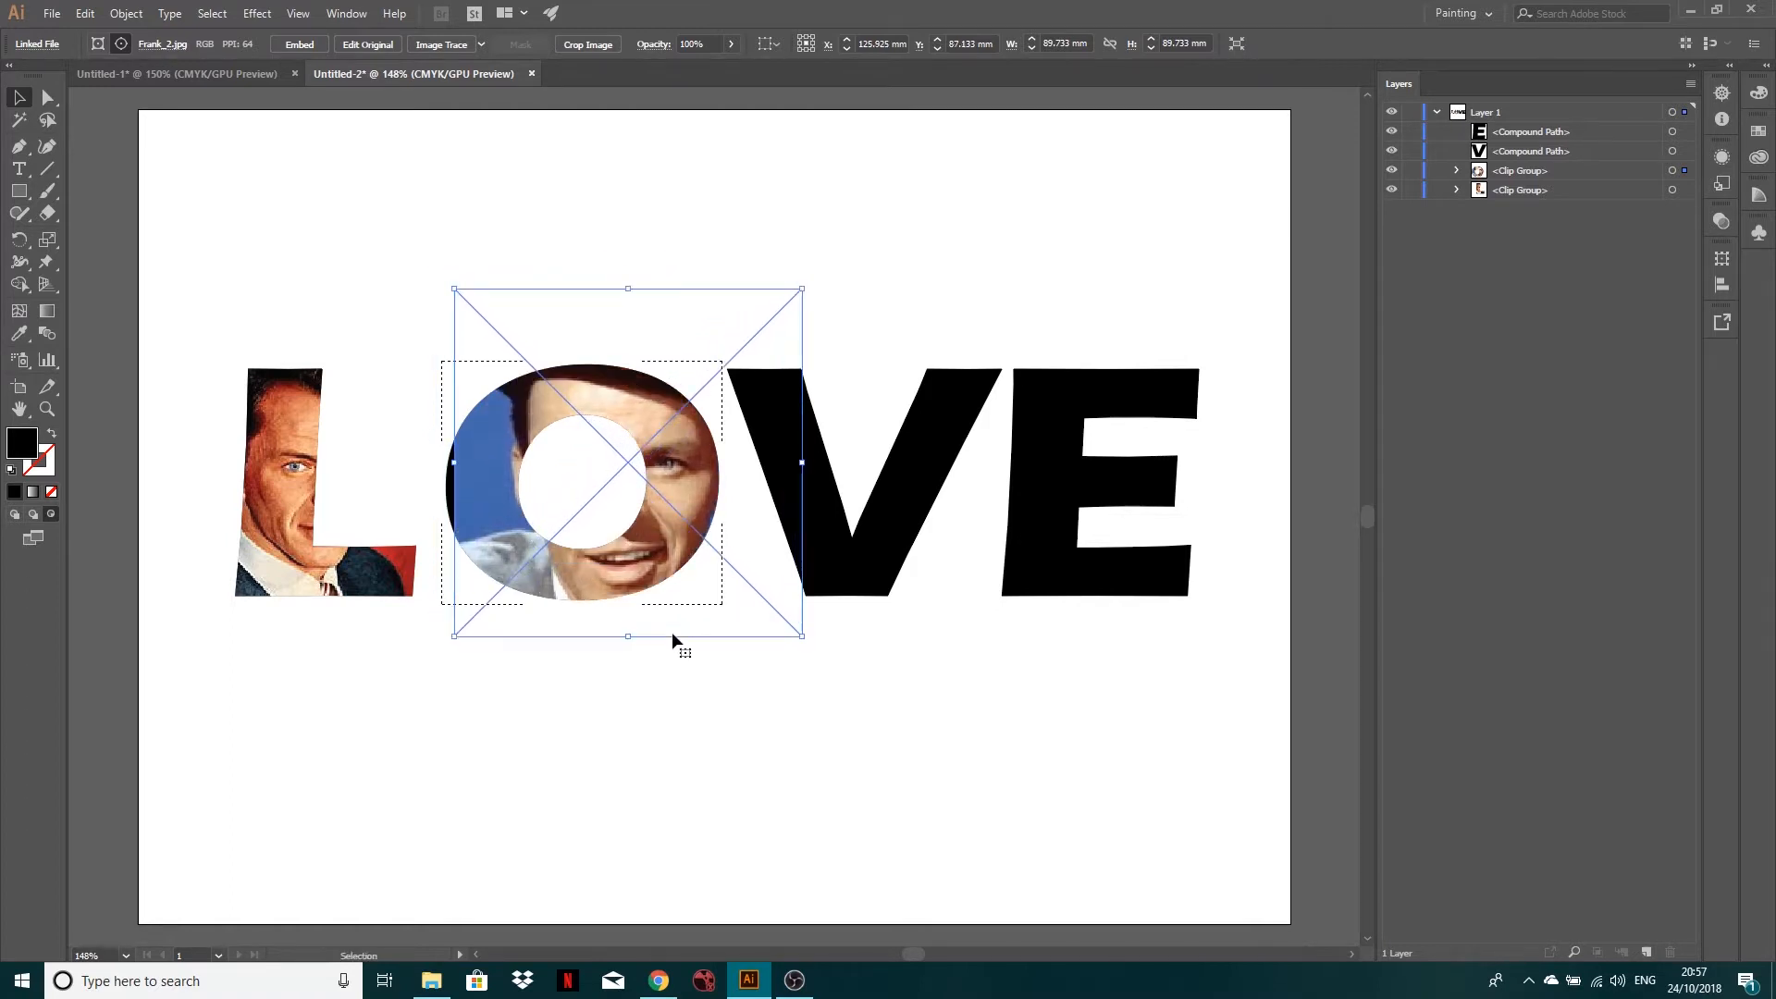
left_click_drag(457, 285, 431, 280)
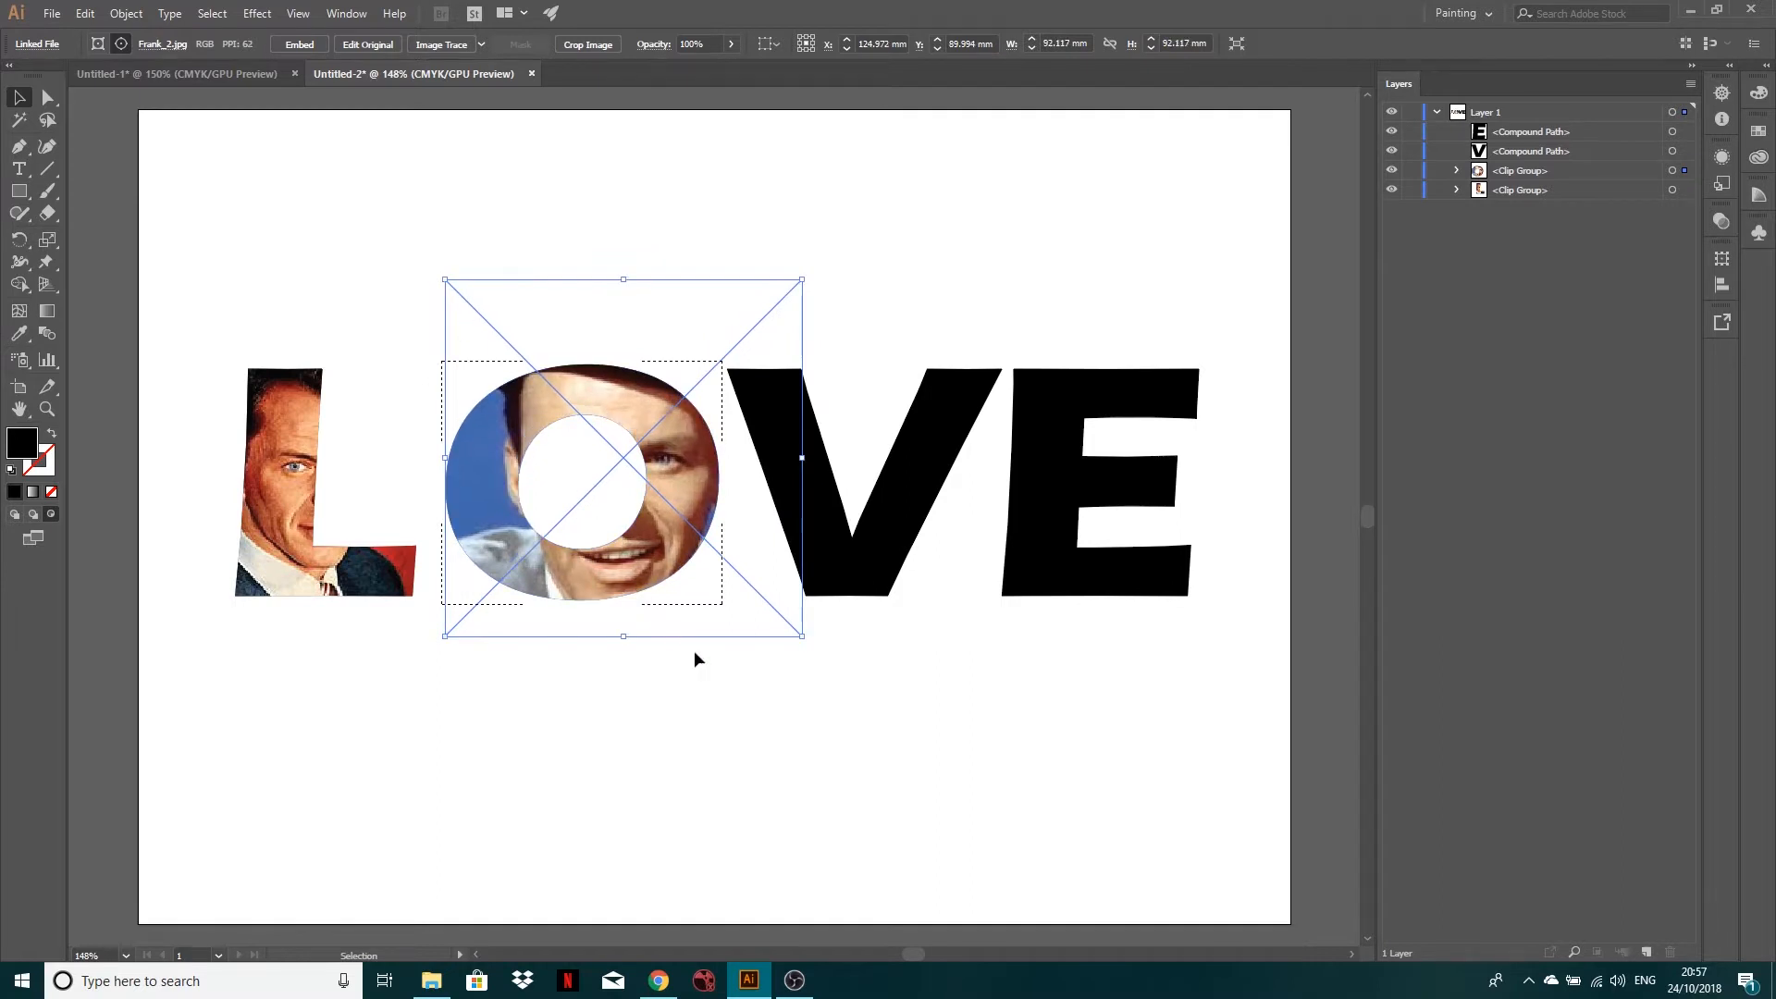
Step: Lock the O's compound clipping path, collapse its clip group and deselect the image
left_click(1457, 171)
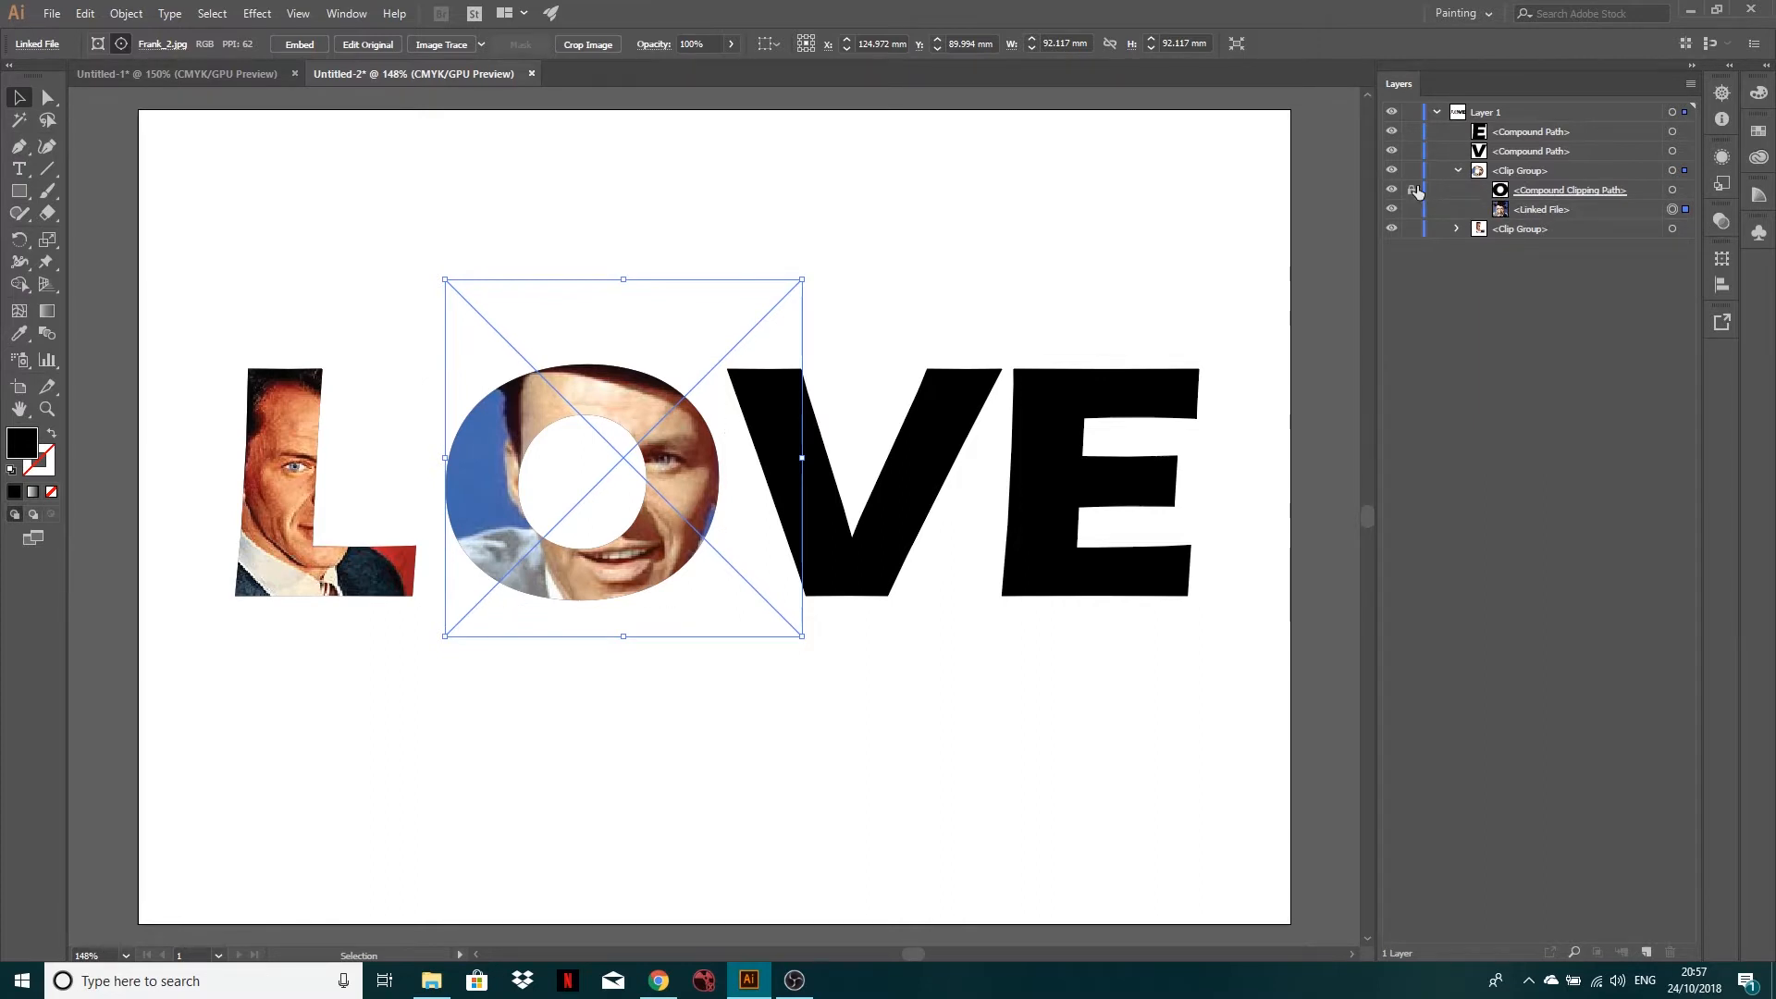
left_click(1457, 171)
left_click(975, 664)
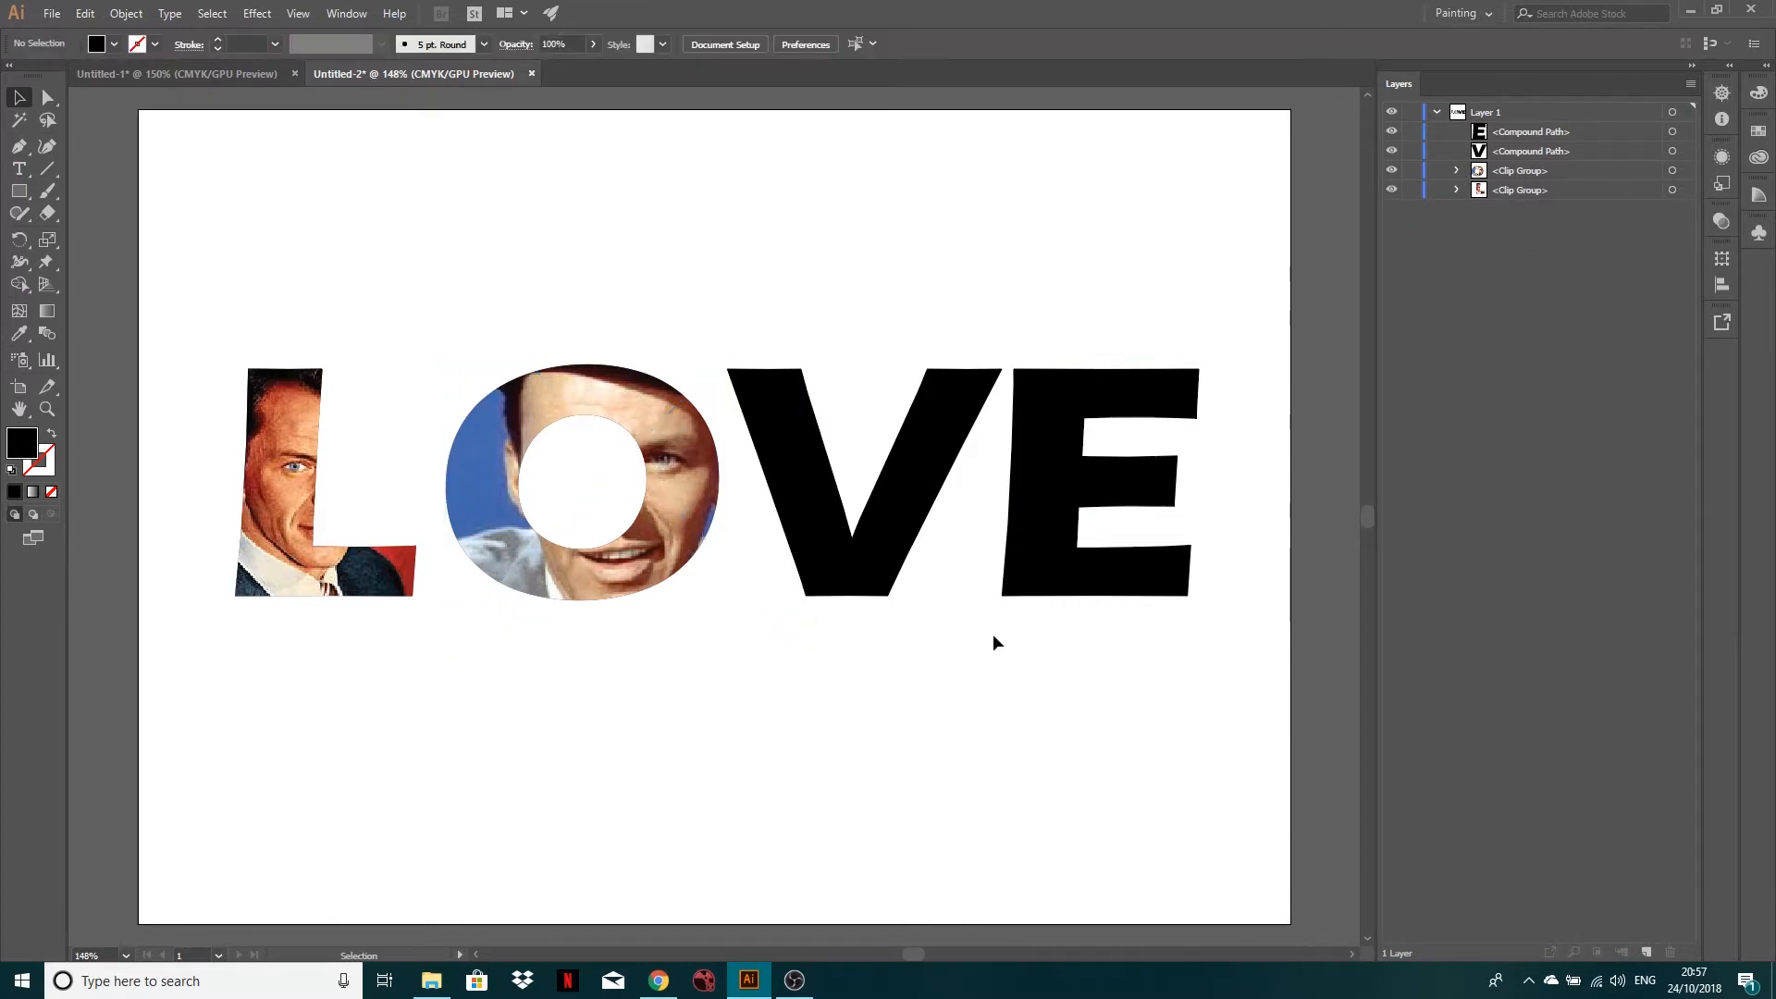
Step: Set the V to Draw Inside, place Frank_3 in it at about 72 × 90 mm and shift the image about 4 mm down
left_click(874, 553)
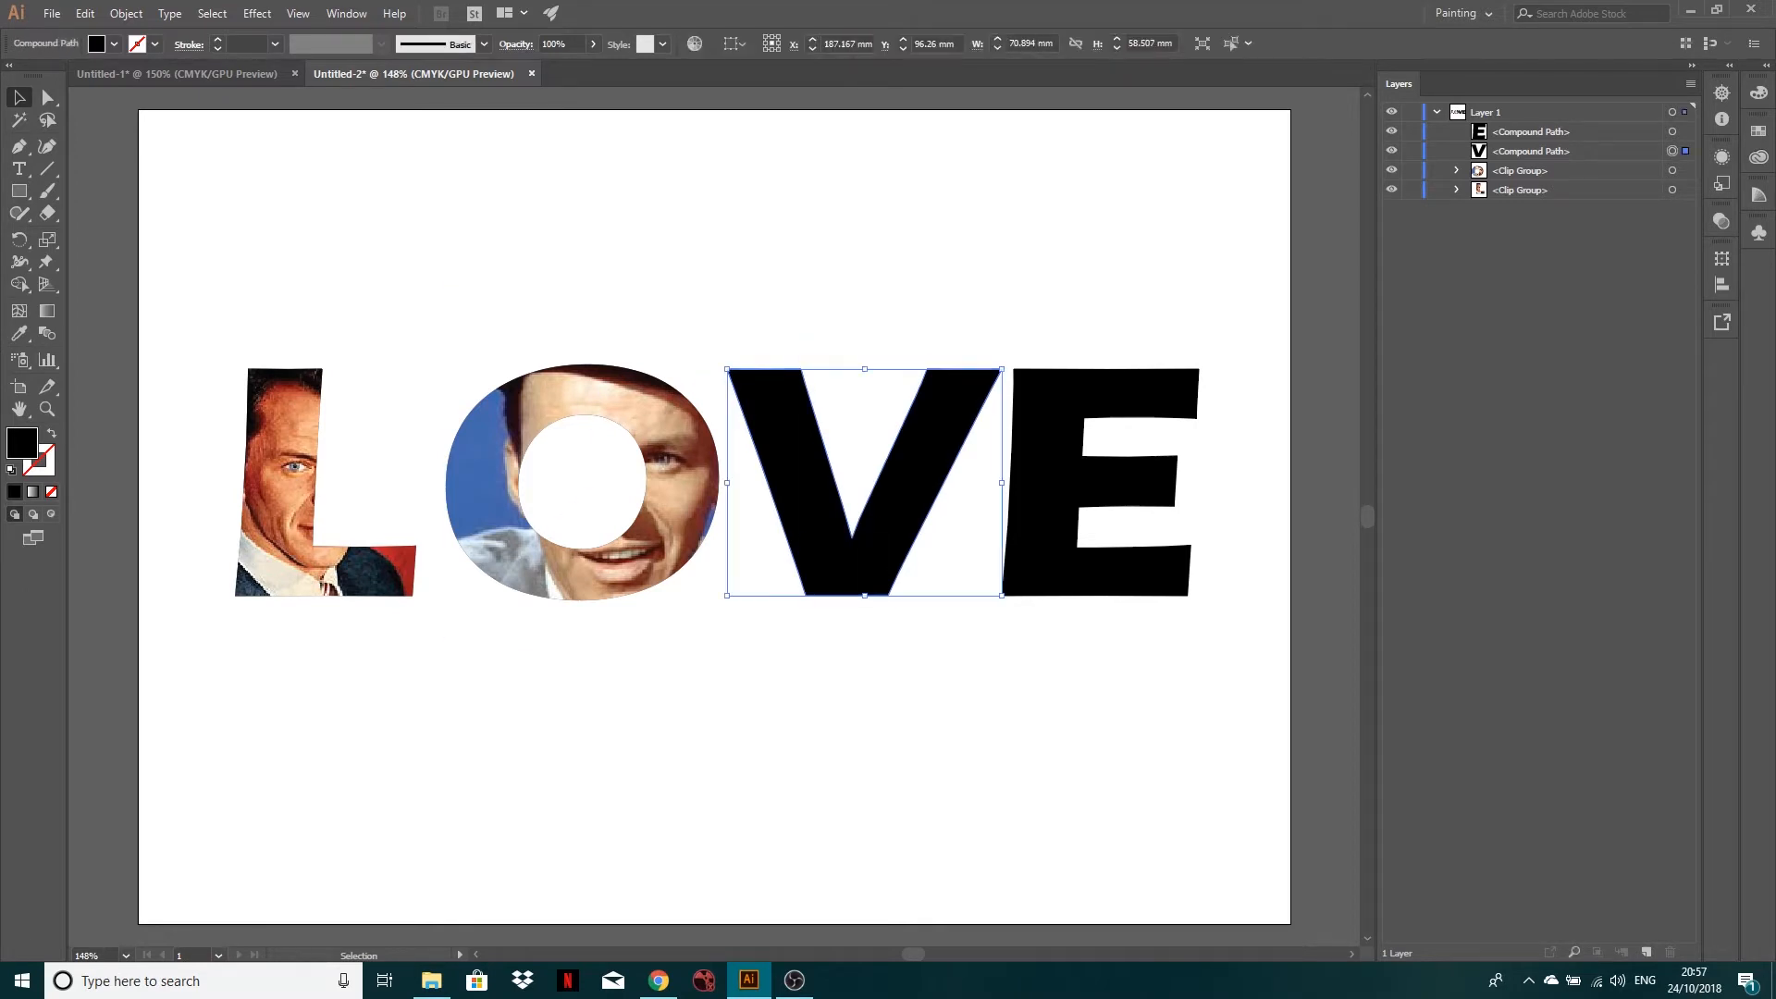
left_click(52, 13)
left_click(88, 313)
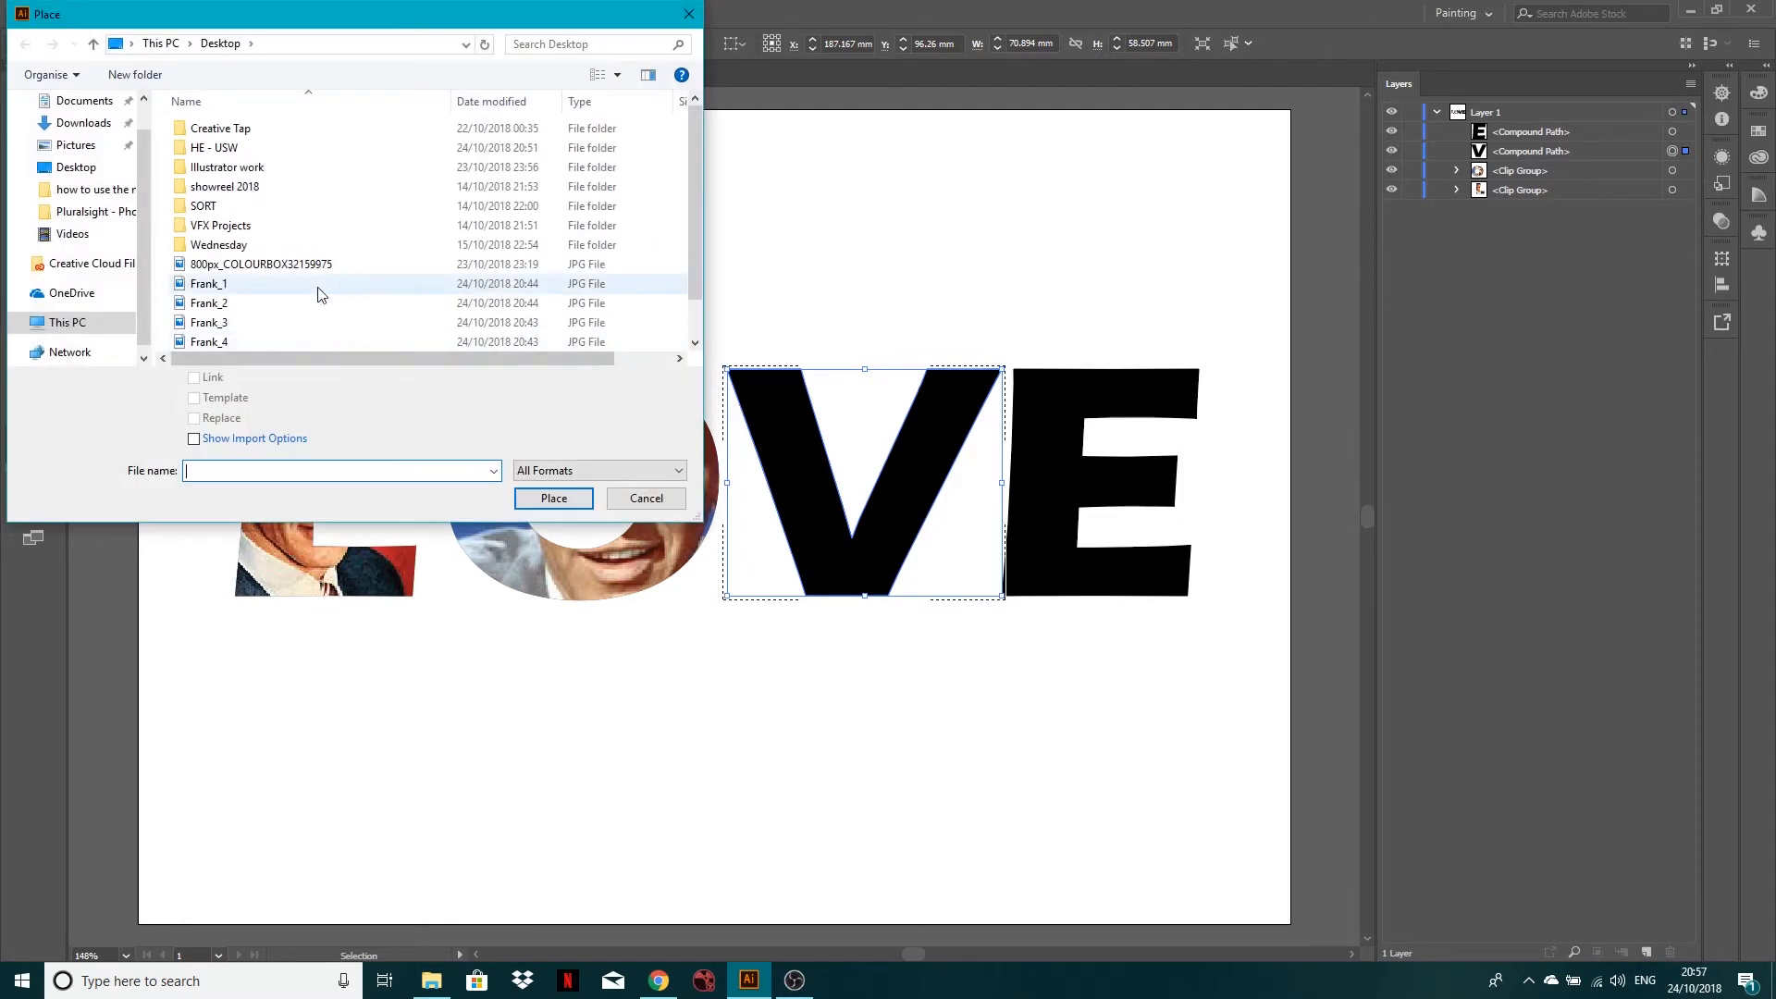
left_click(247, 324)
left_click(554, 498)
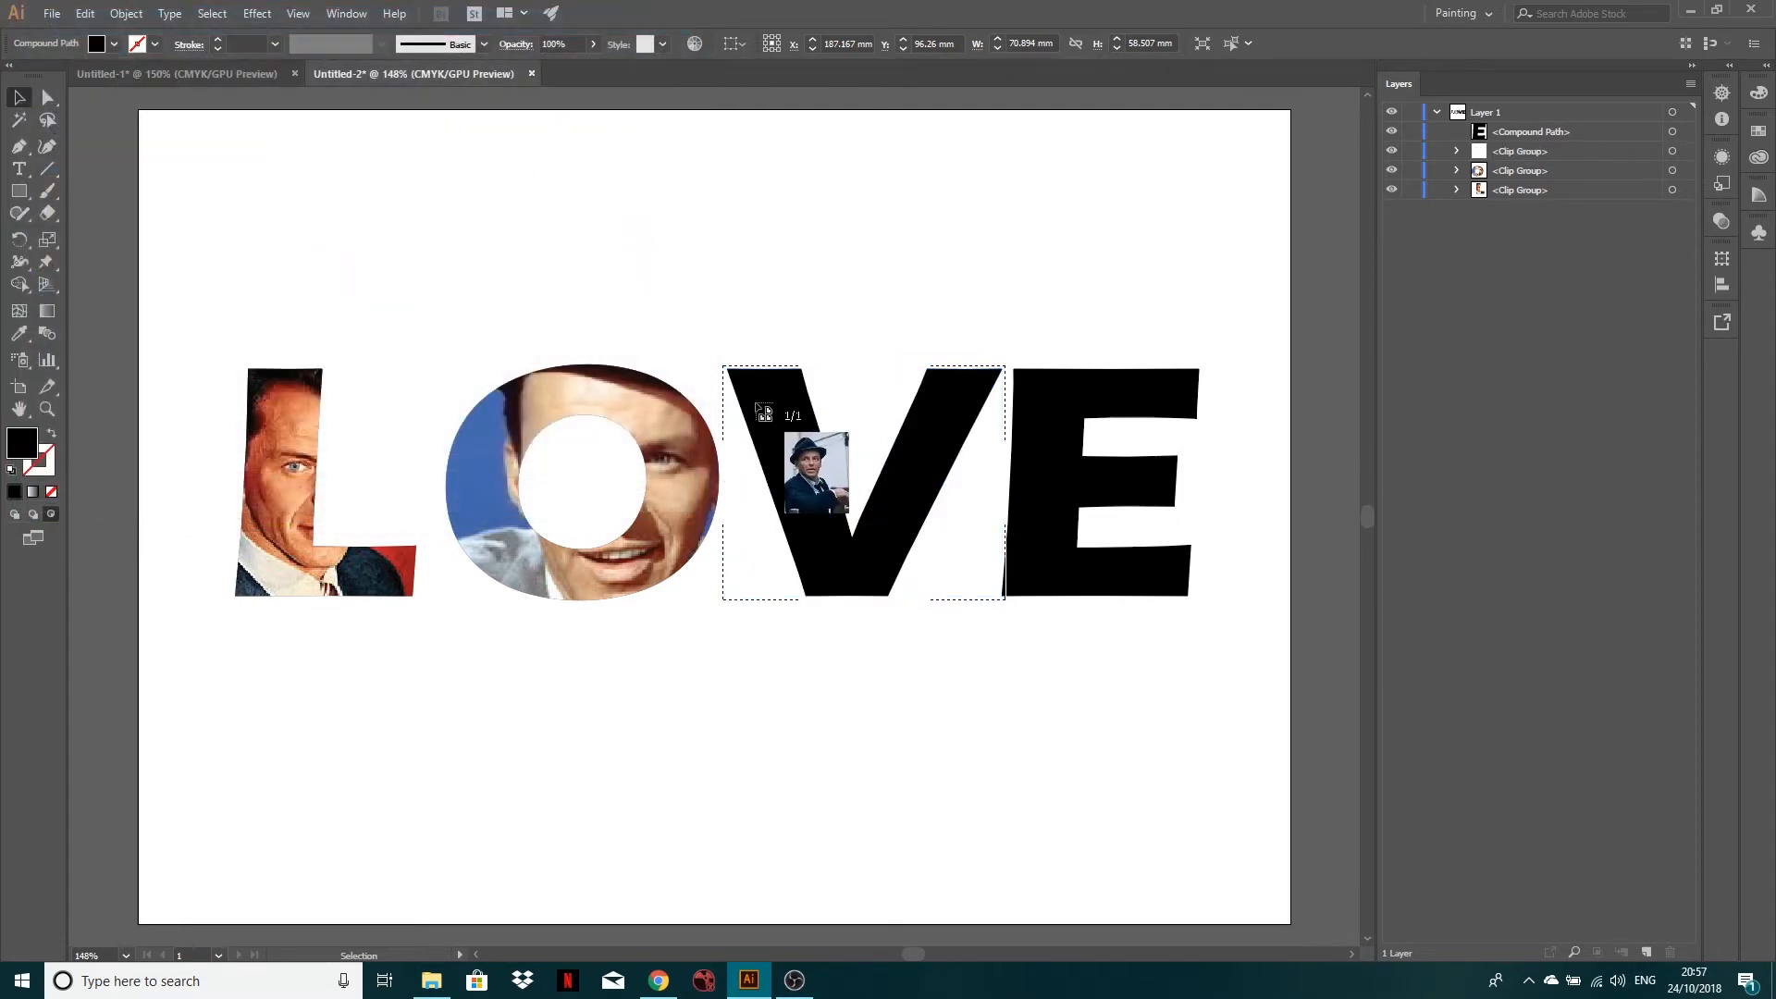
left_click_drag(720, 355, 1351, 703)
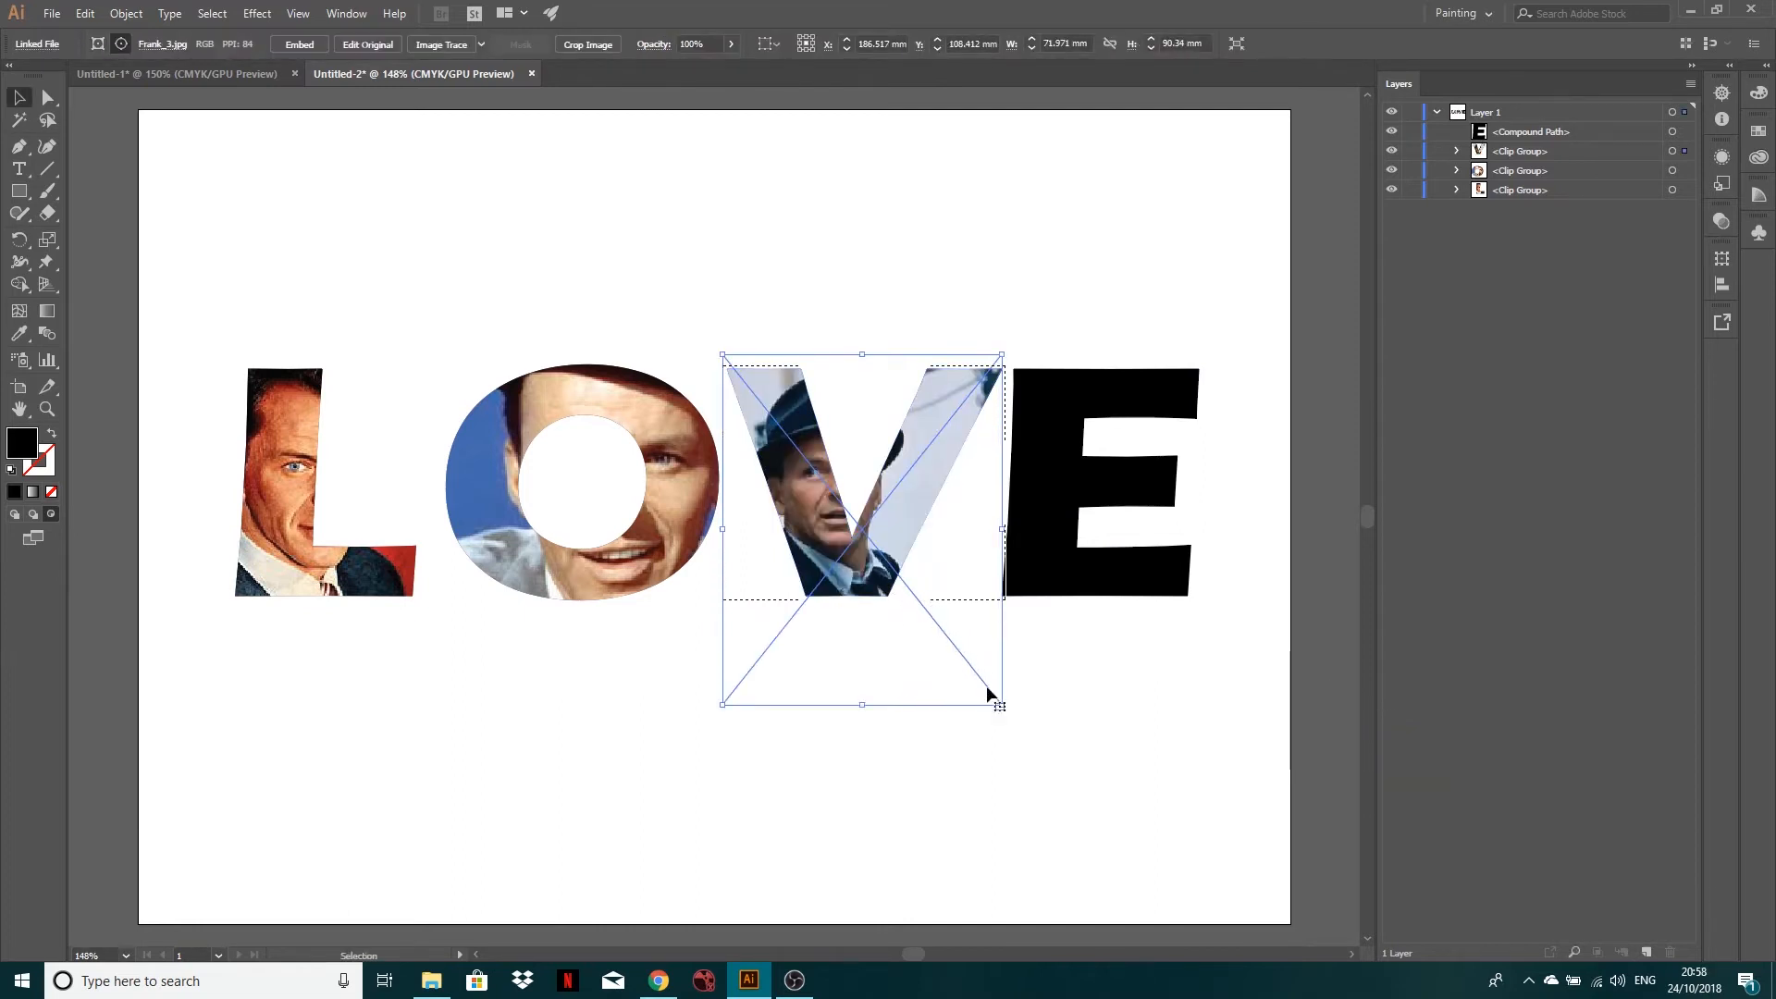
left_click_drag(941, 625, 940, 640)
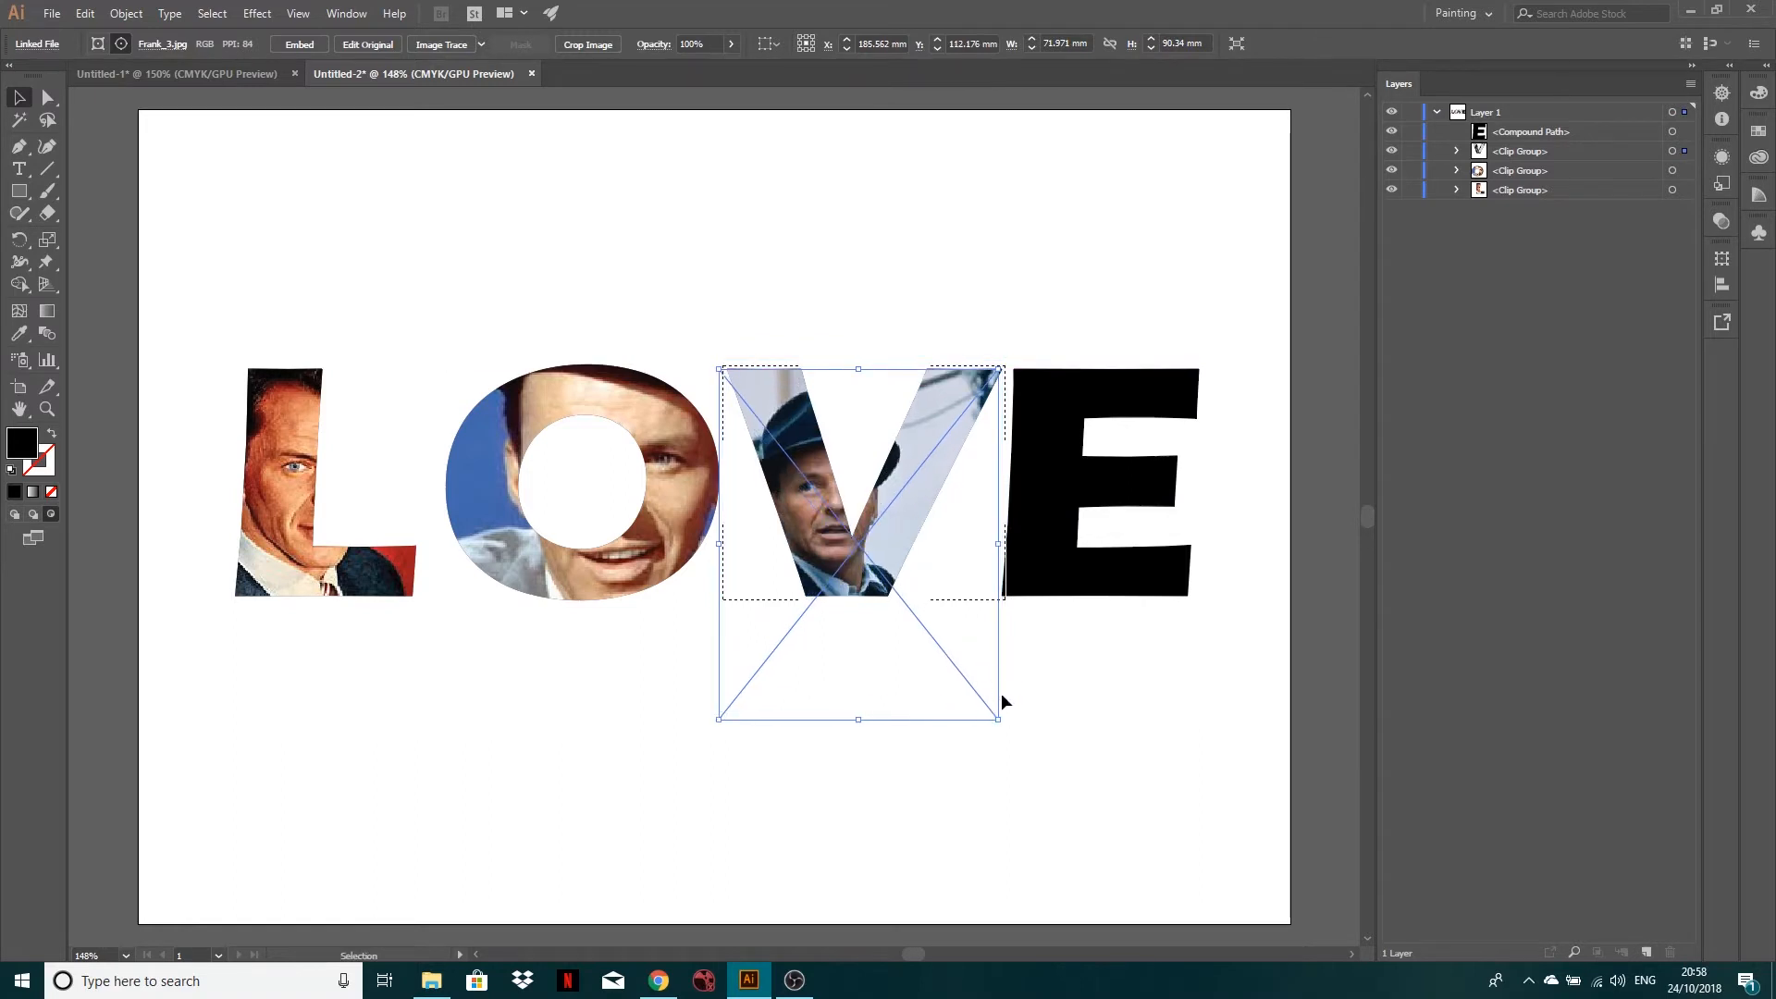
left_click(926, 269)
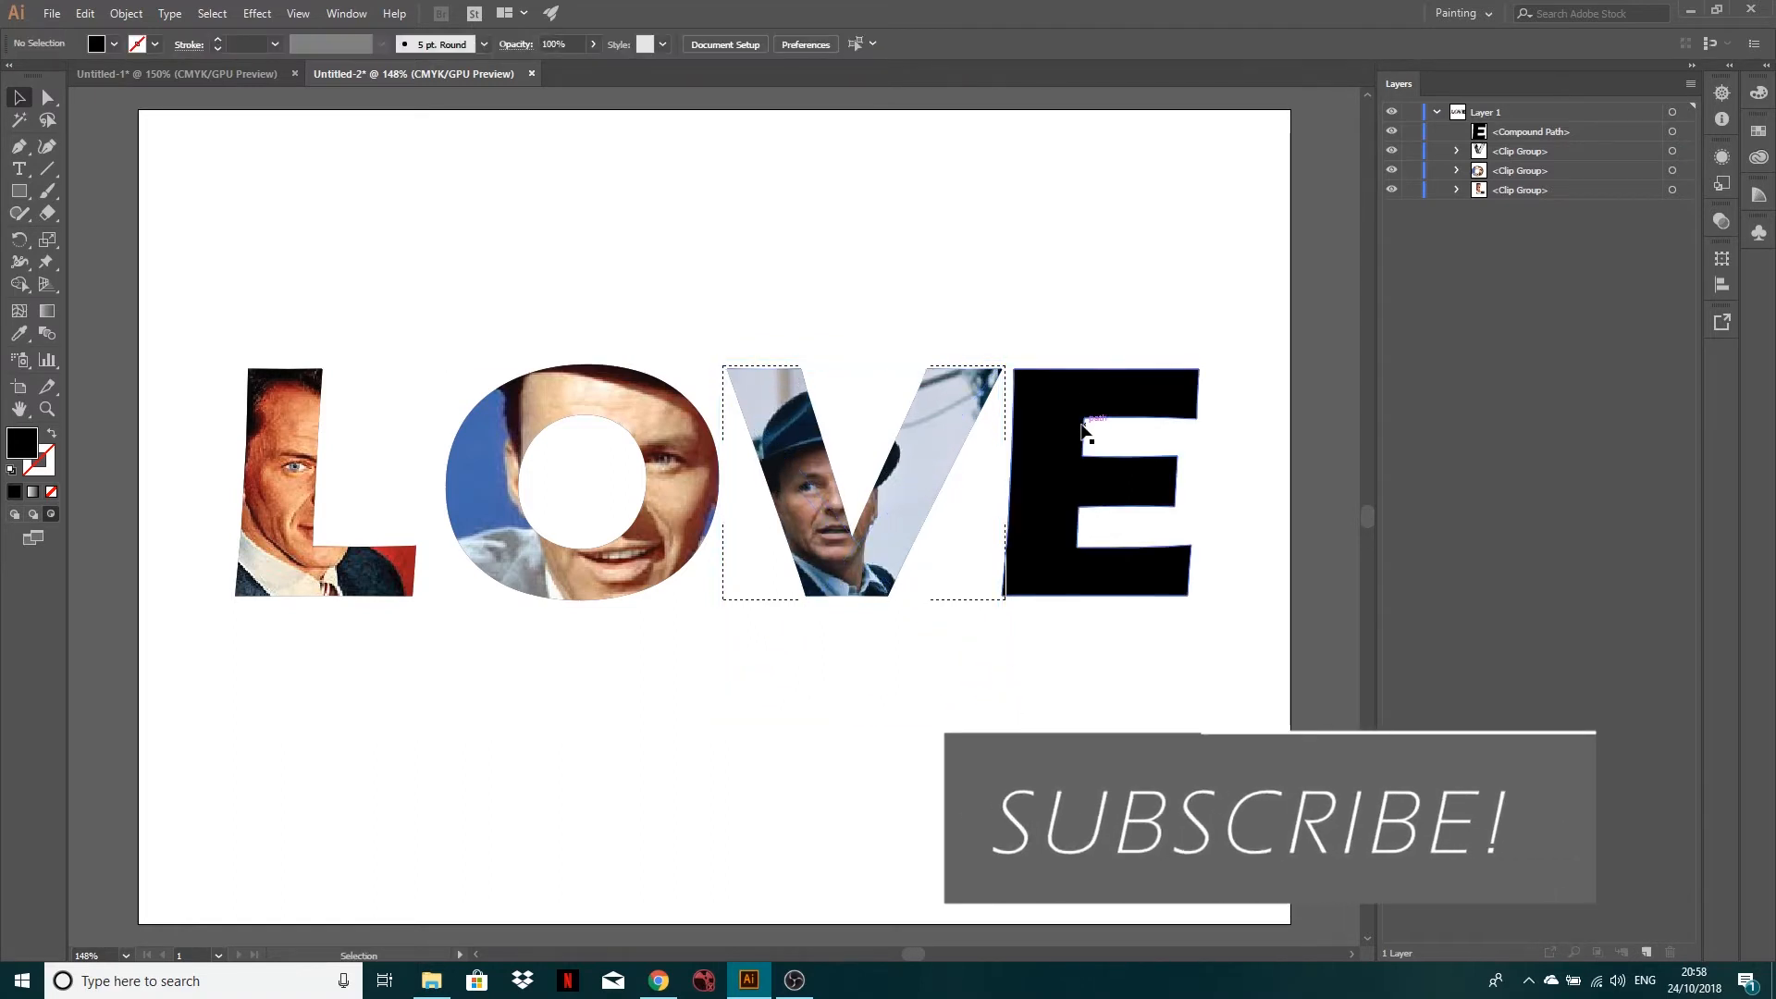
Step: Lock the compound clipping path inside the V's clip group and collapse the group
left_click(1456, 152)
left_click(1413, 171)
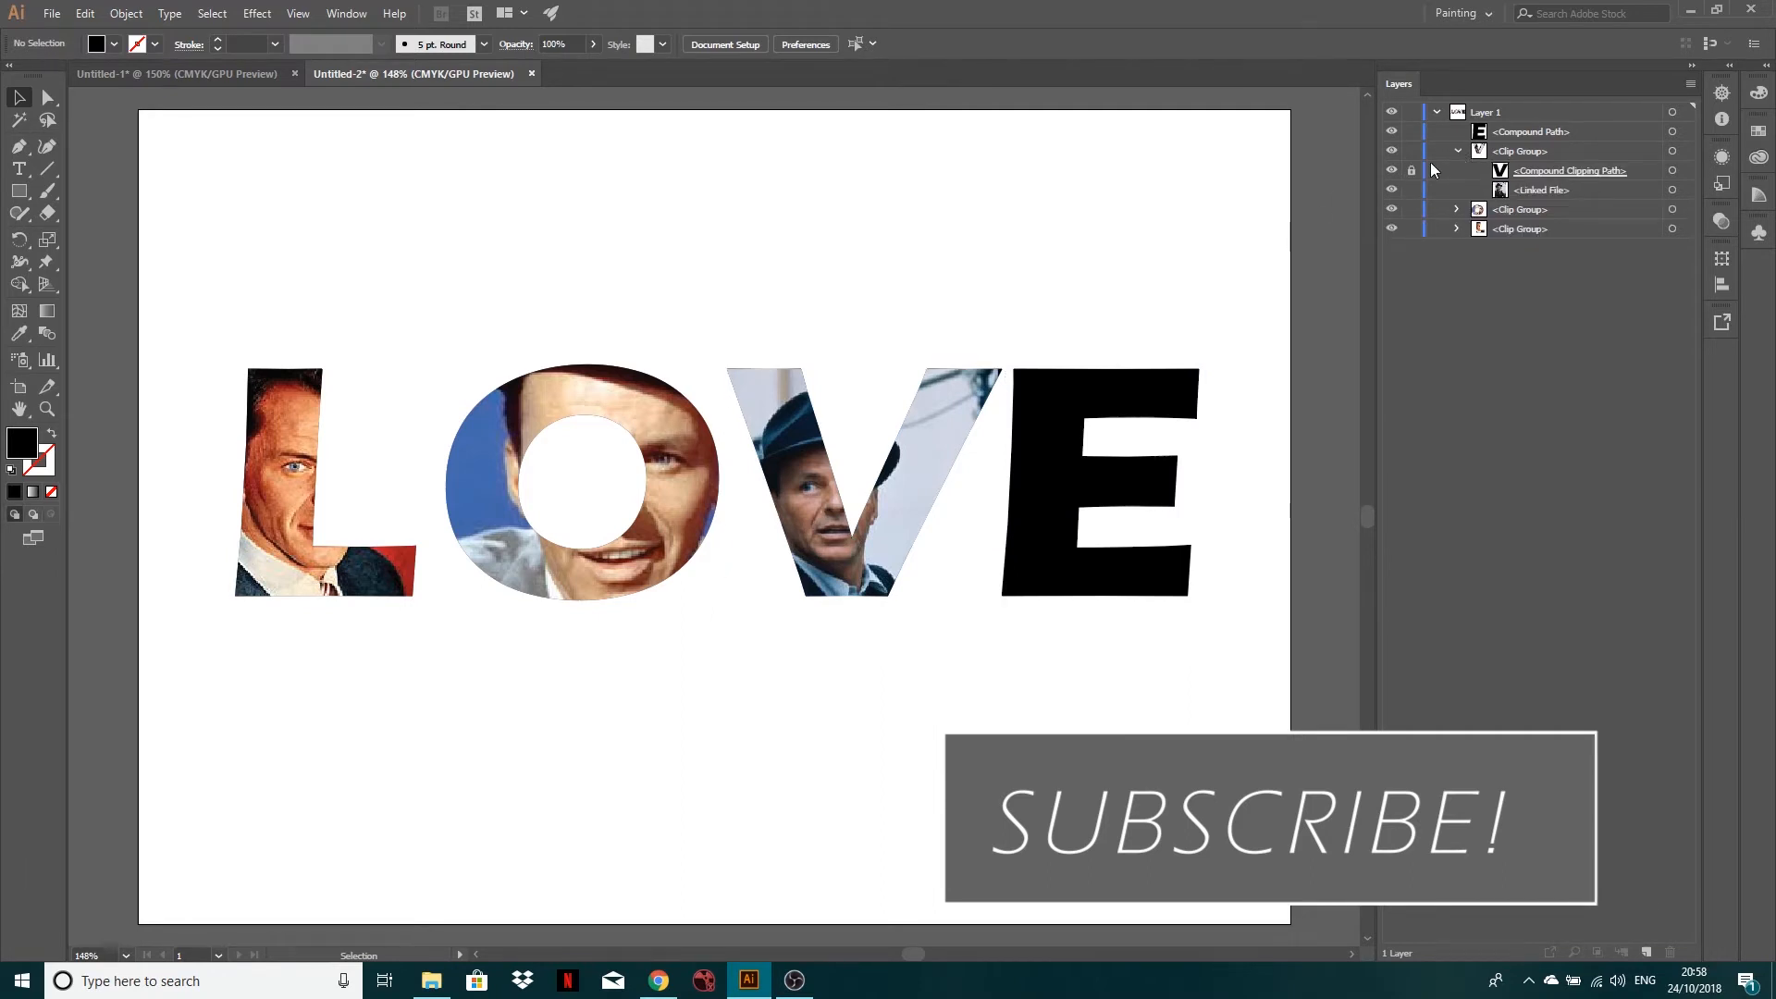
left_click(1457, 152)
left_click(1530, 133)
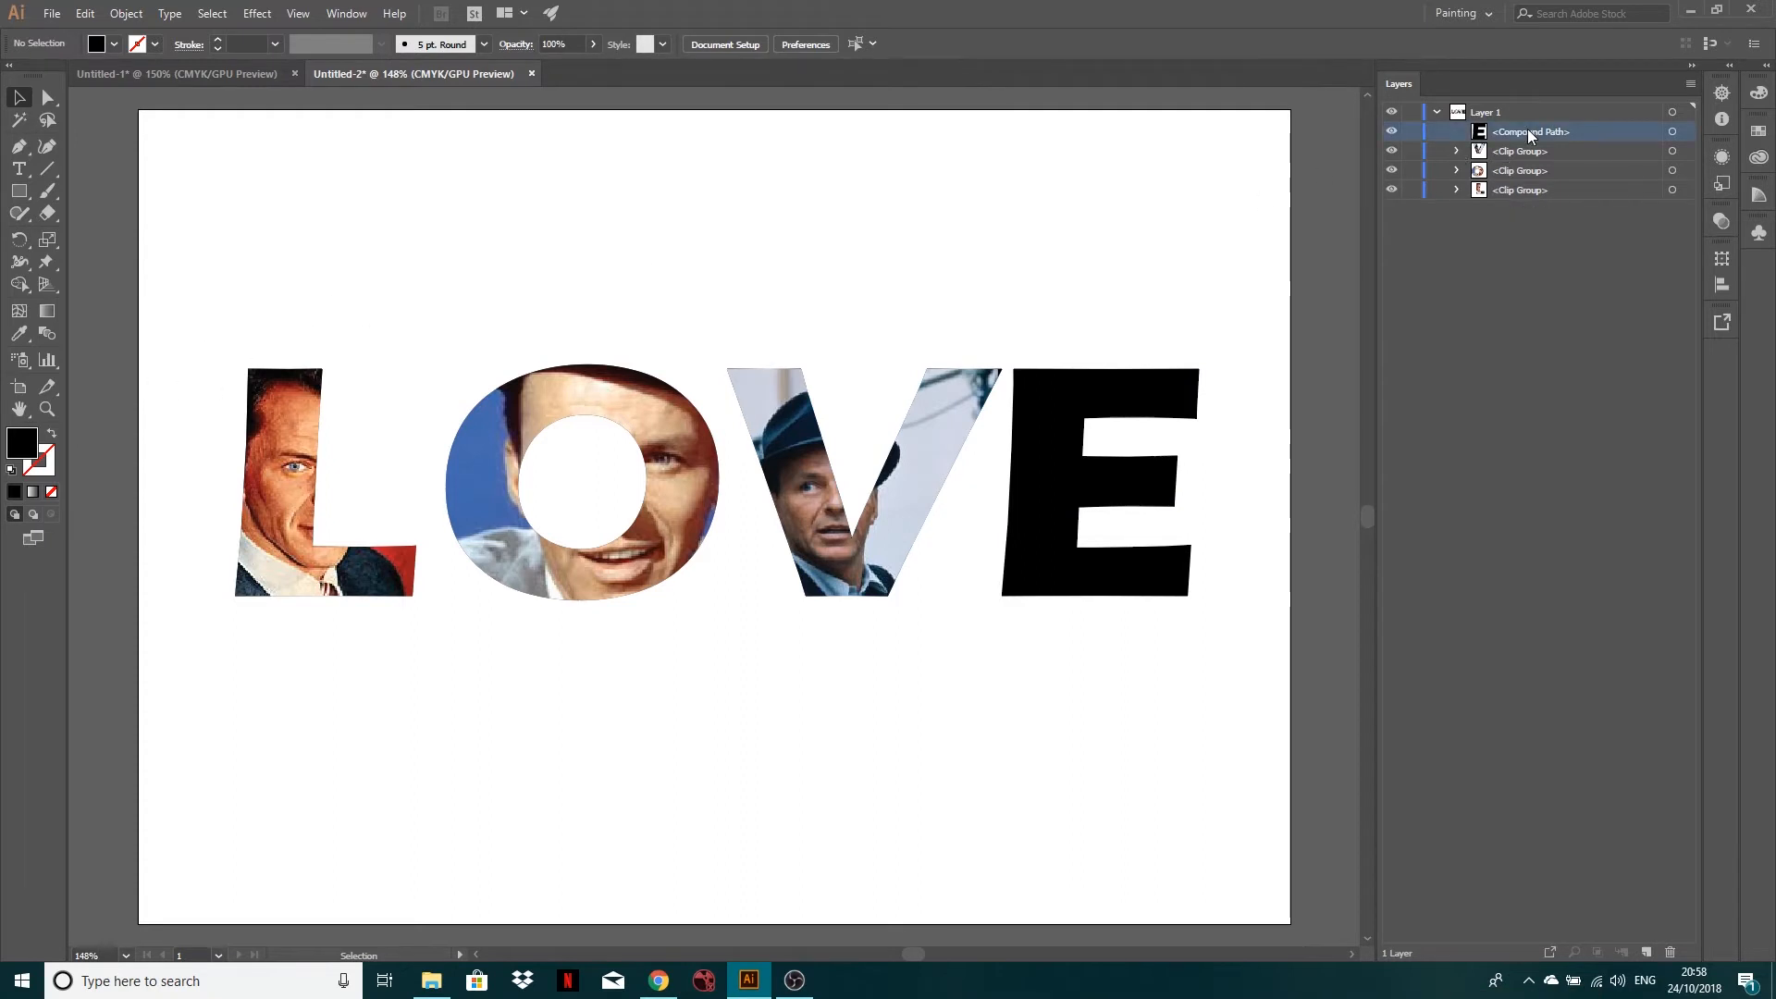
left_click(51, 13)
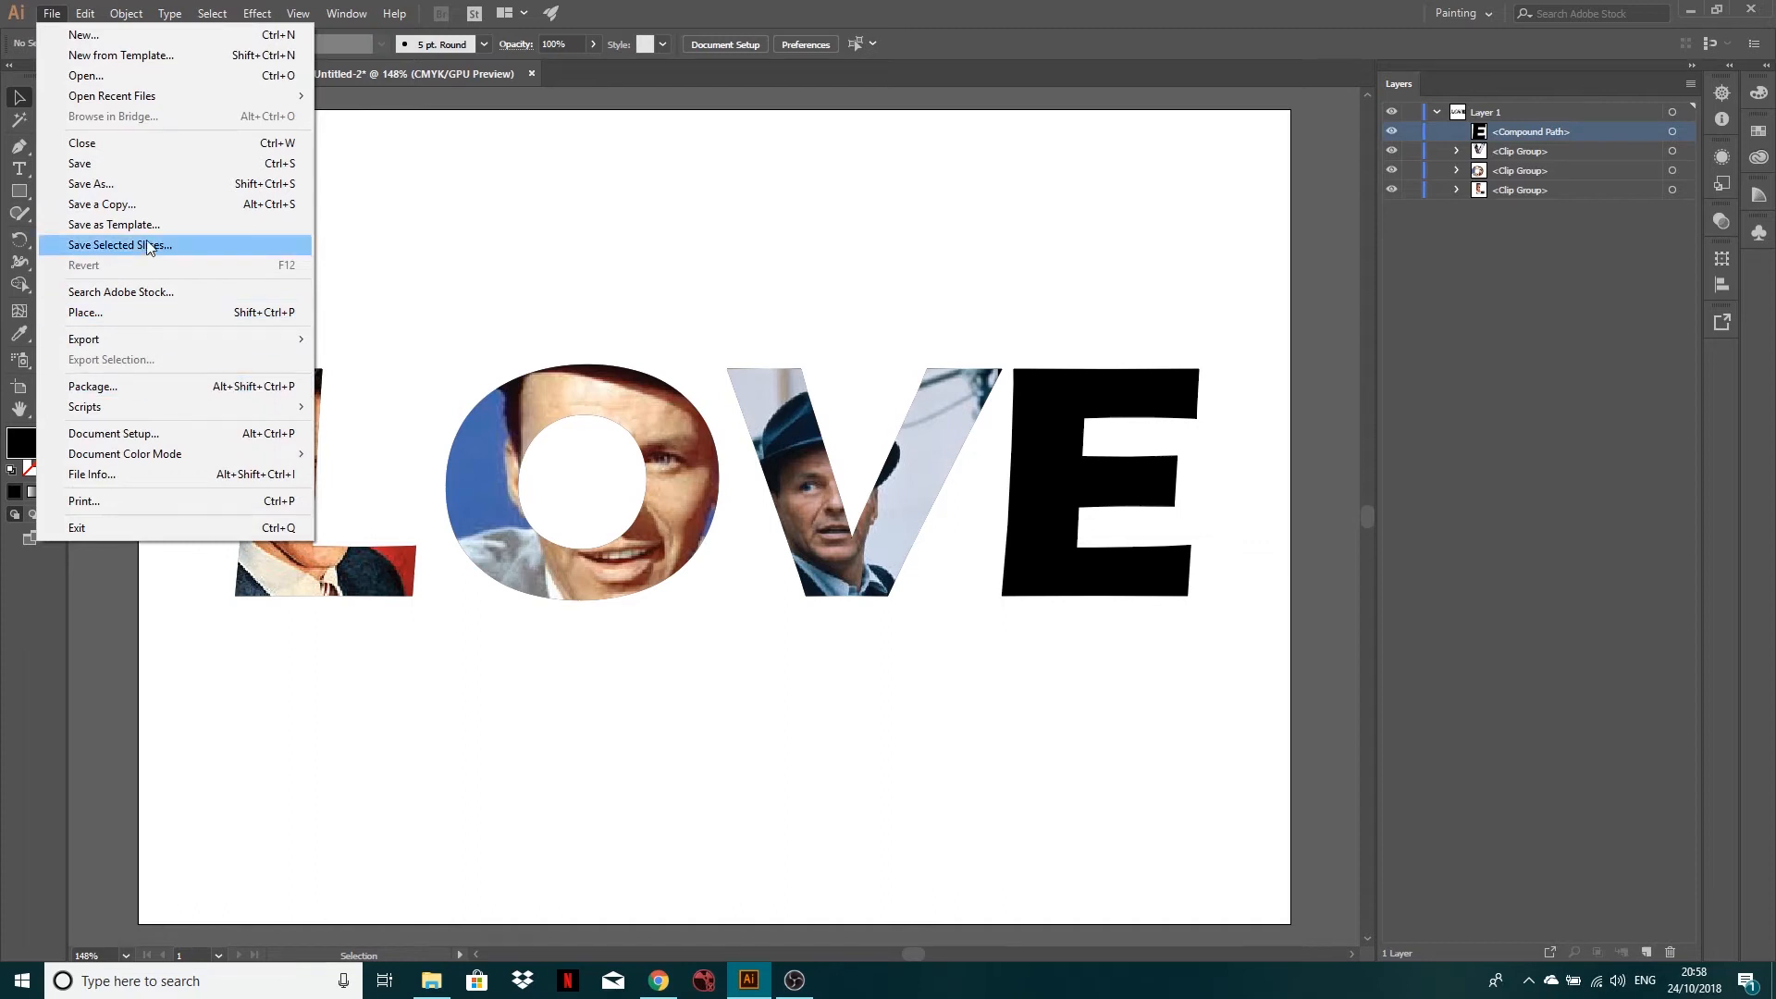
left_click(711, 13)
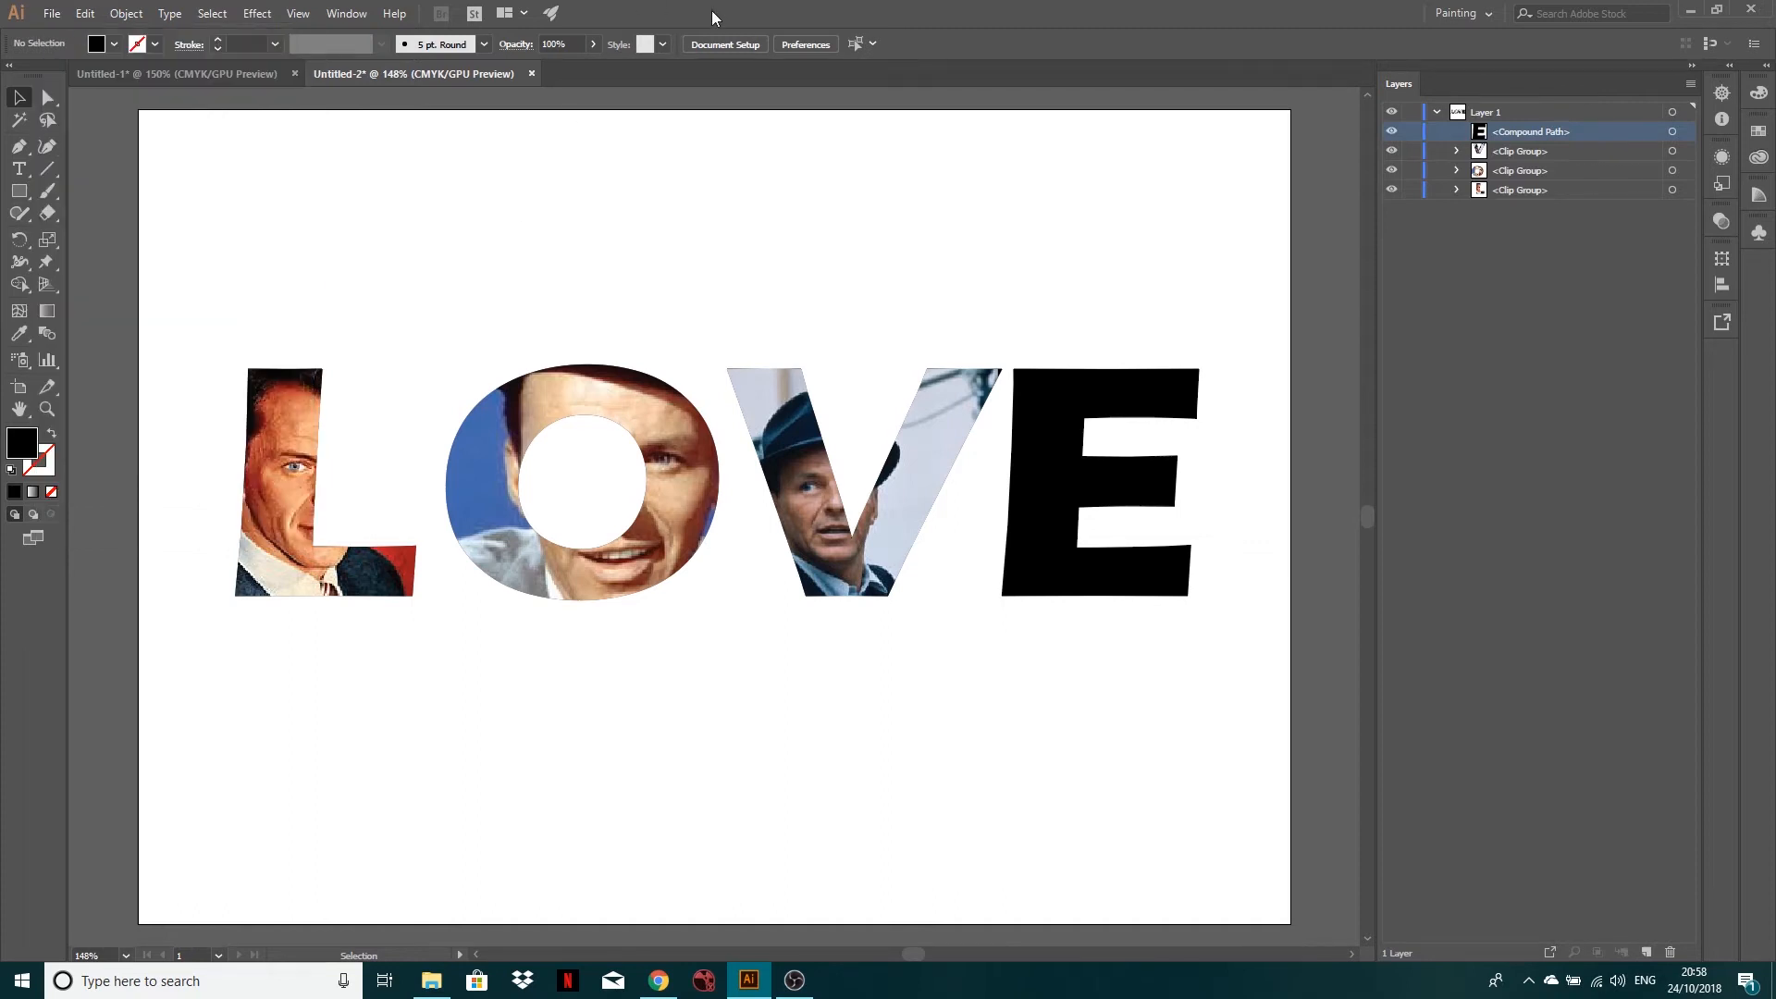
Step: Set the E to Draw Inside and place the Frank_4 image in it at about 51 × 66 mm
left_click(1071, 412)
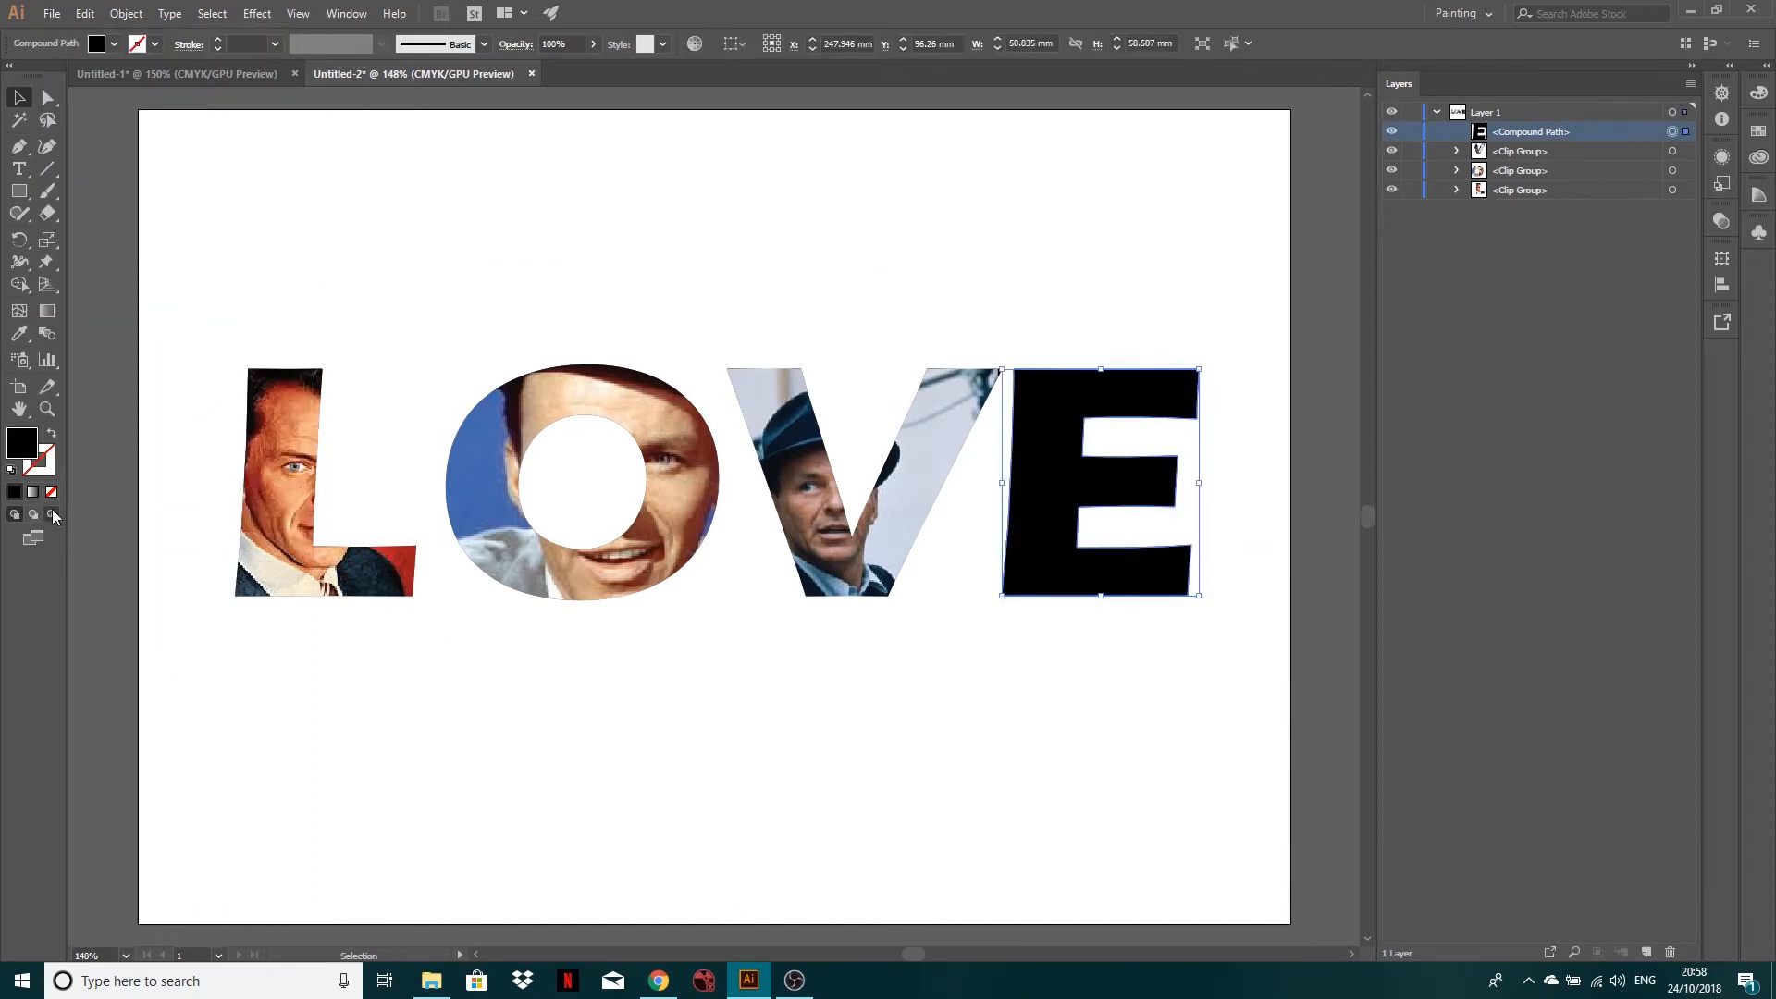
left_click(51, 13)
left_click(83, 309)
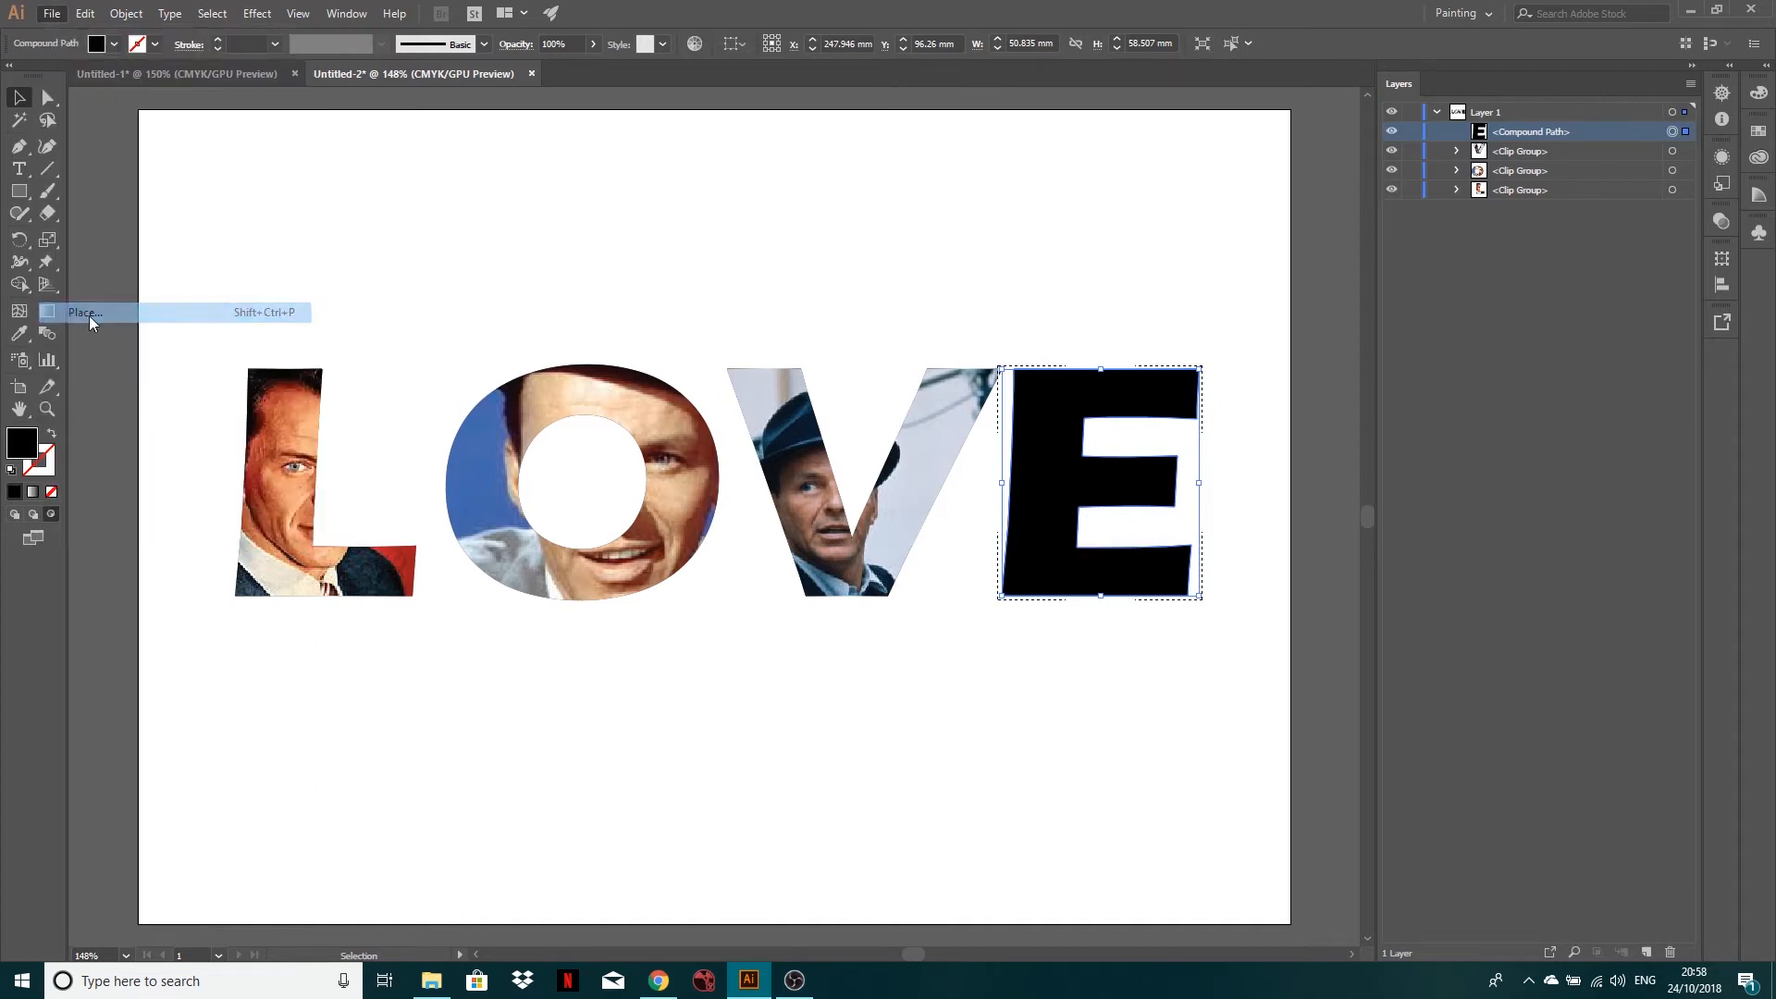
left_click(232, 342)
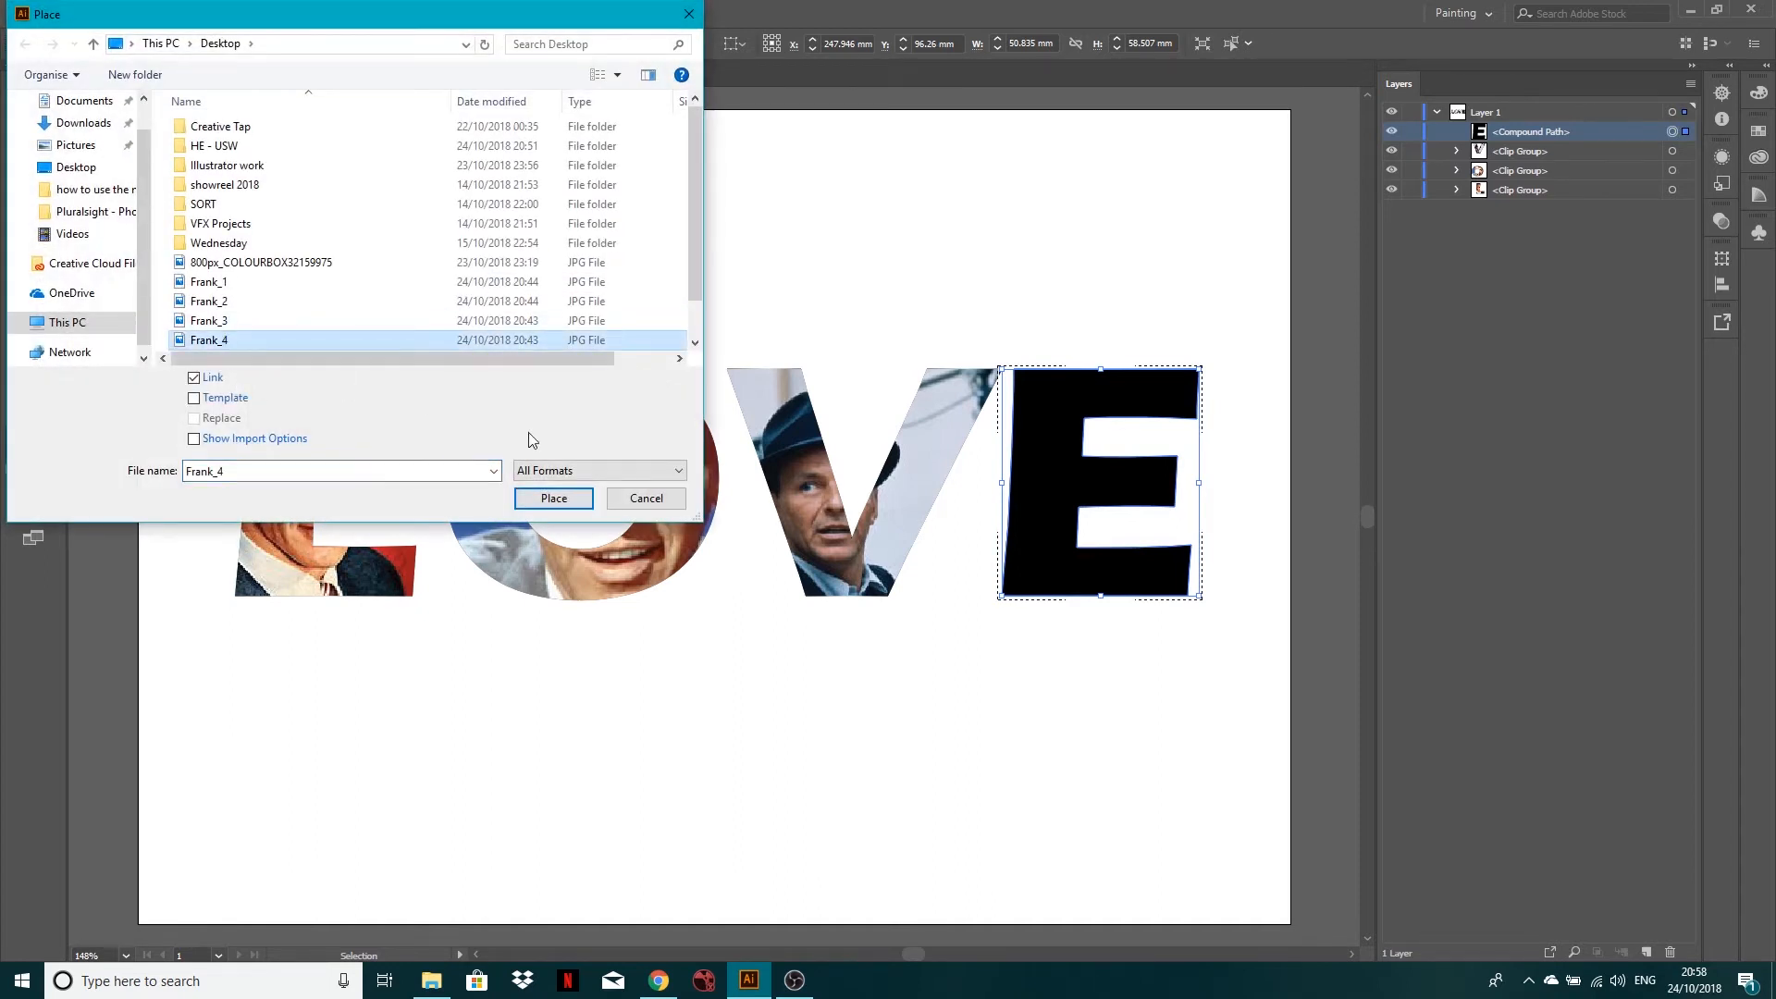
left_click(554, 498)
left_click_drag(1011, 365, 1244, 626)
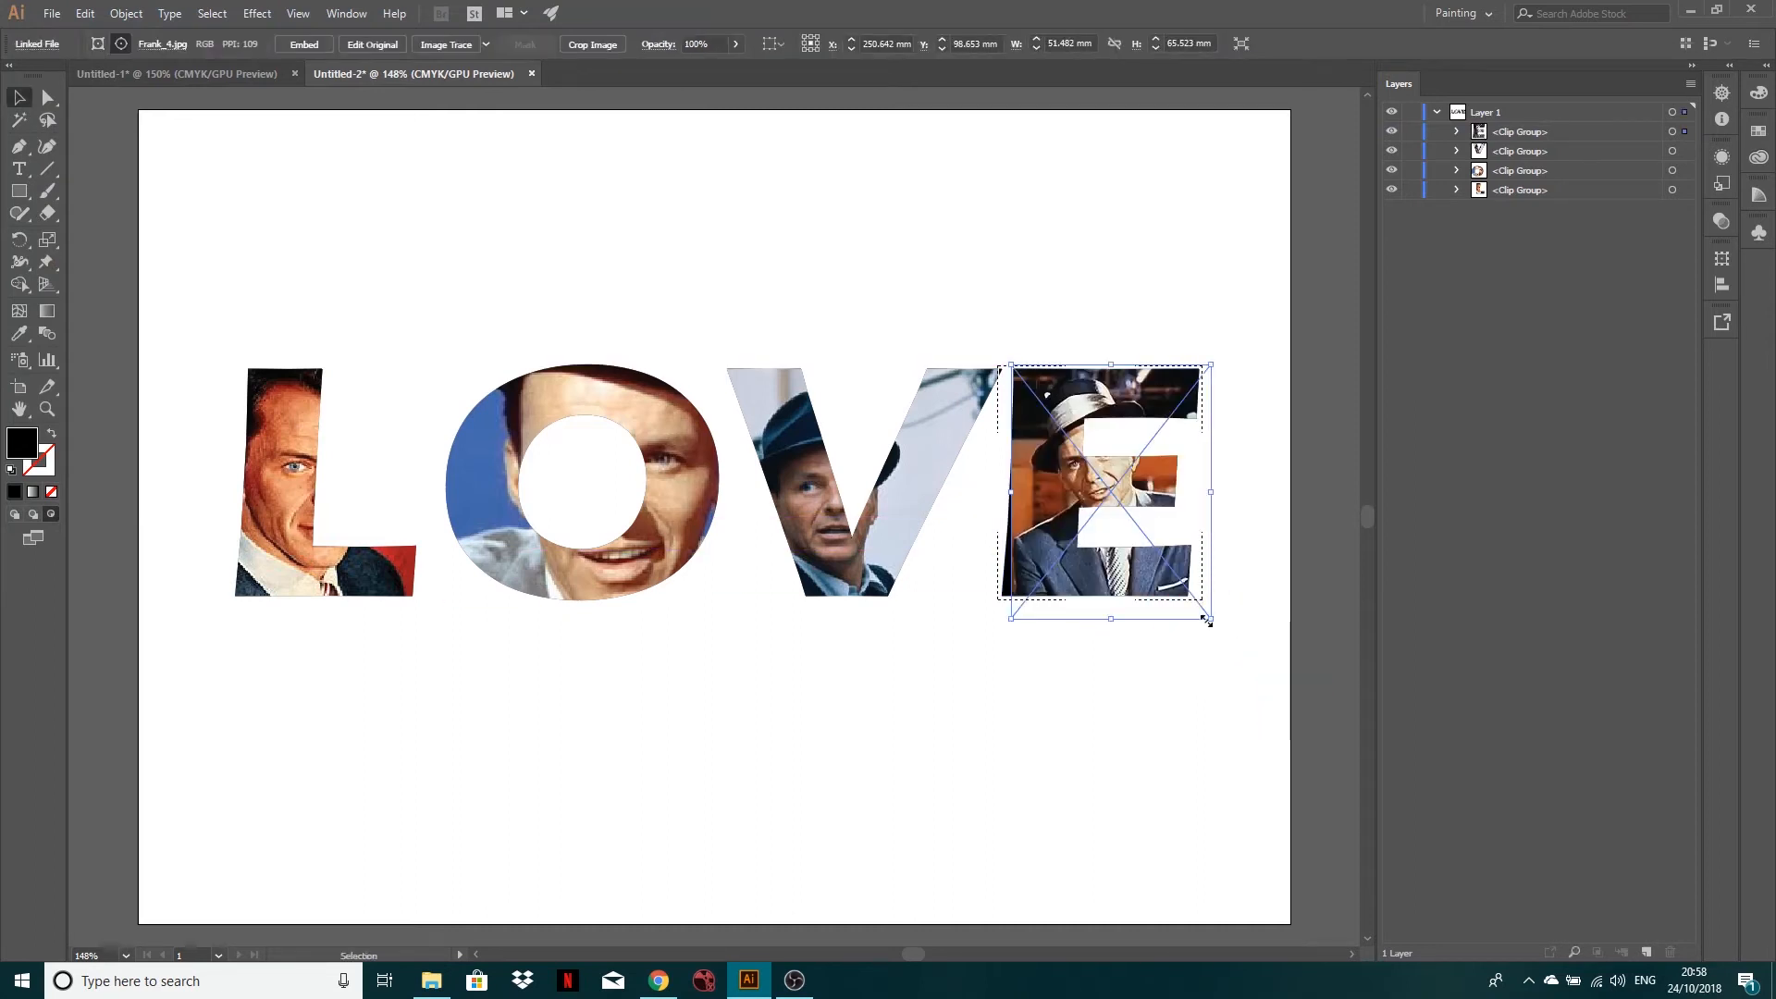
Step: Enlarge and reposition the Frank_4 image to fill the whole E, and lock the E's clipping path
left_click_drag(1051, 613, 1037, 615)
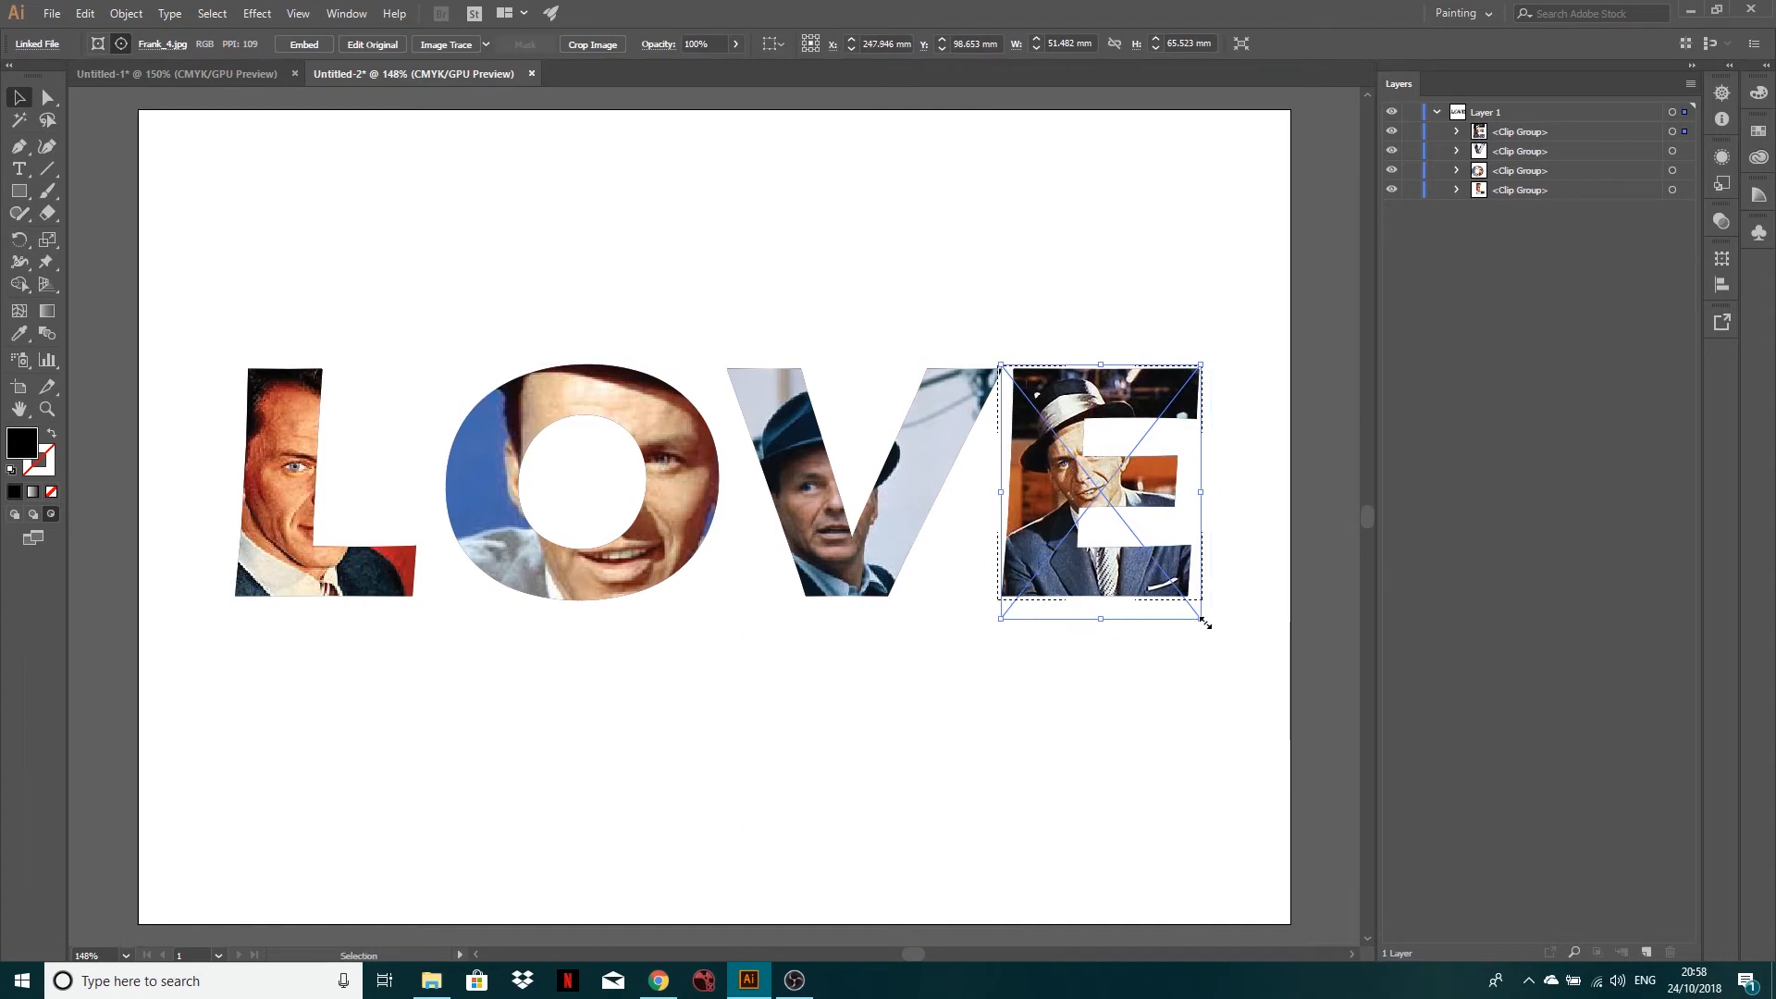
left_click_drag(1023, 612, 997, 609)
left_click_drag(1176, 613, 1230, 652)
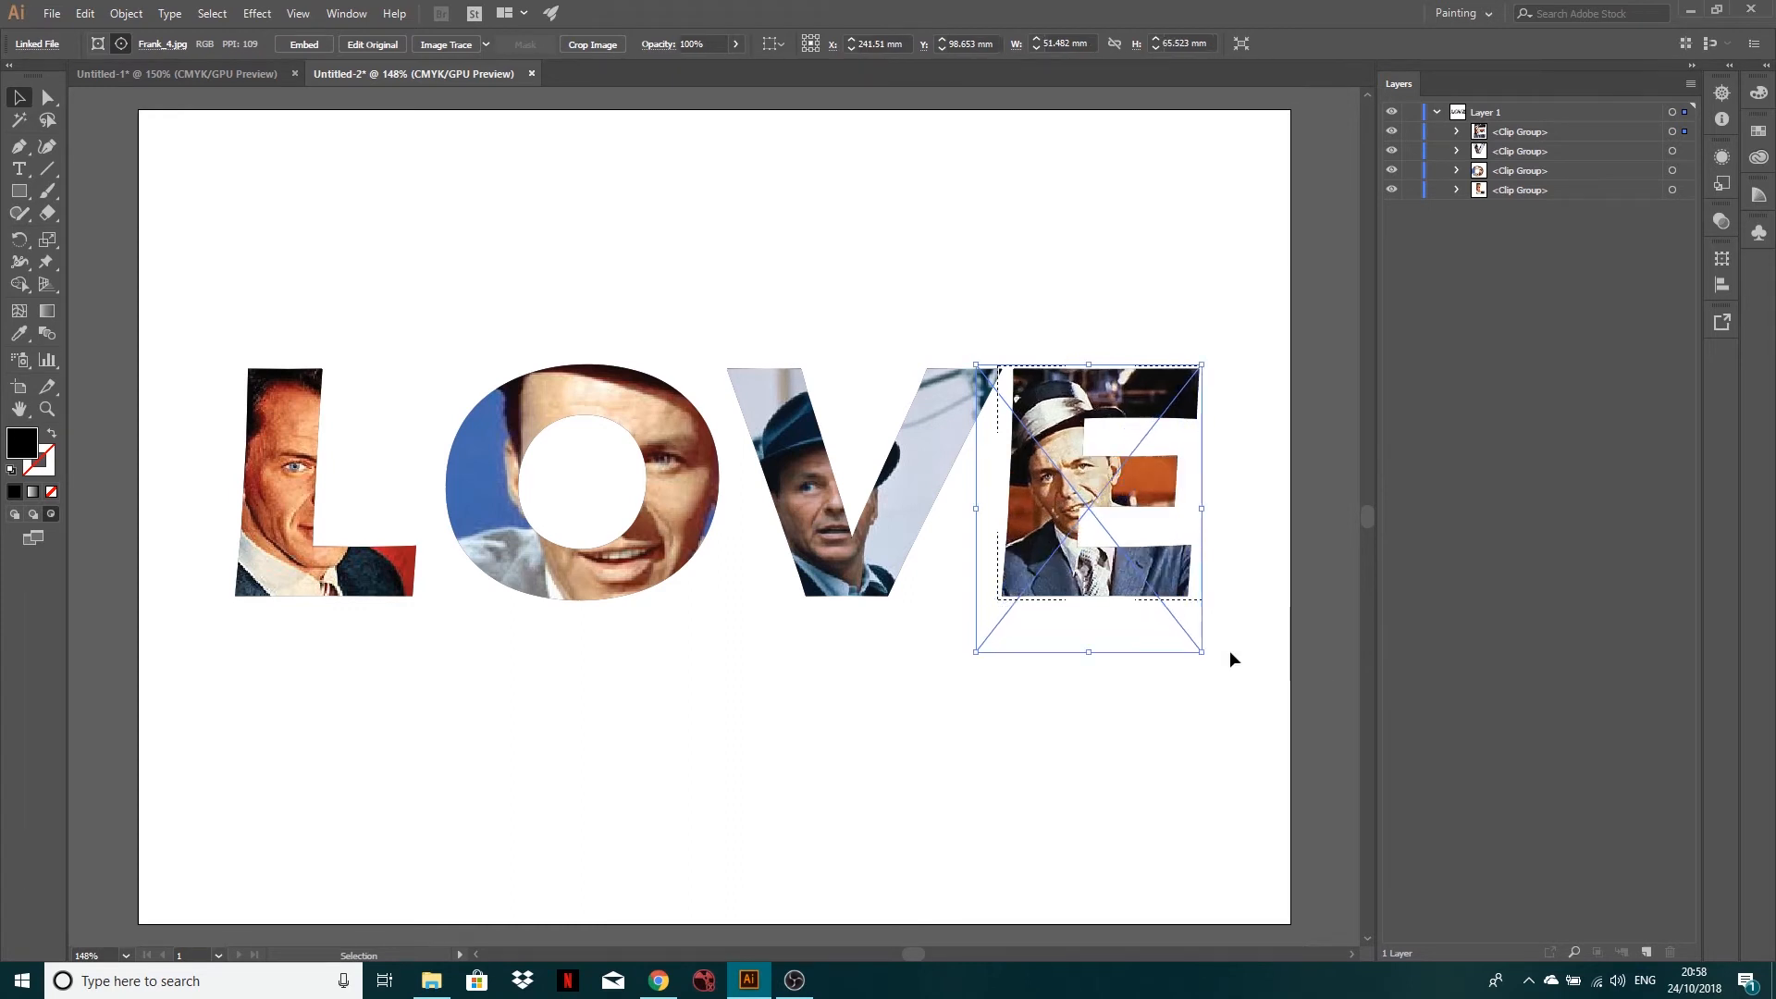
left_click(1245, 301)
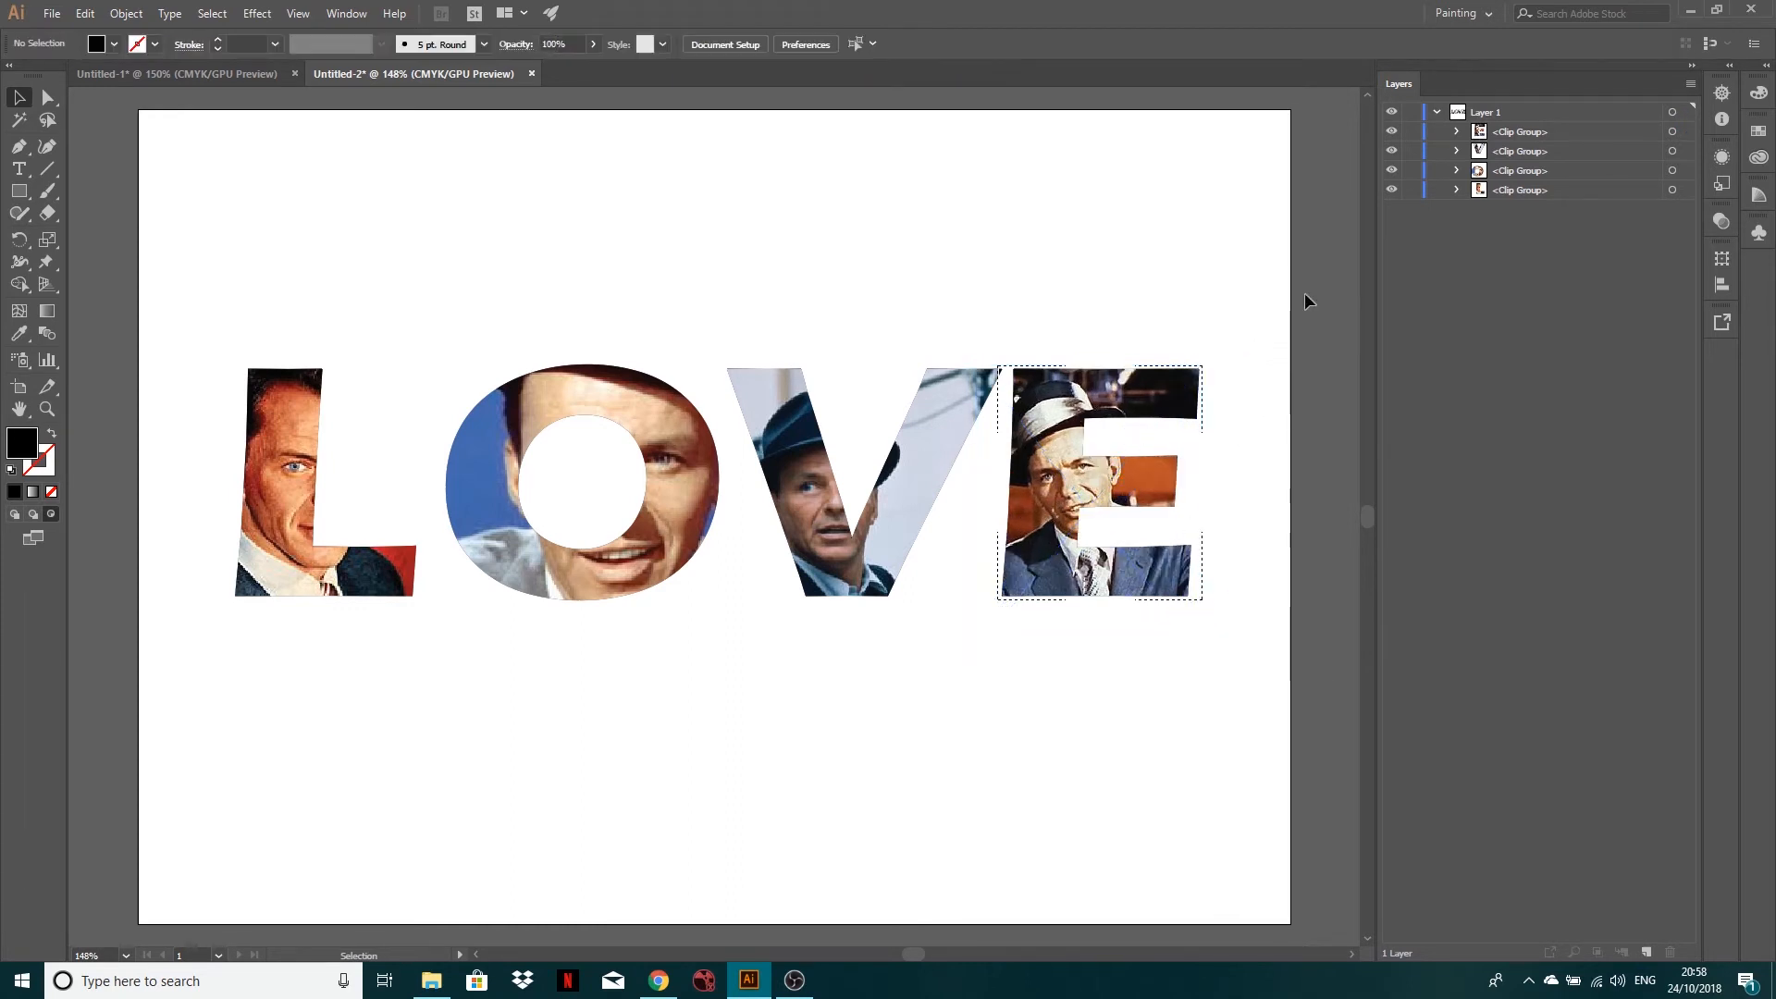
left_click(1456, 131)
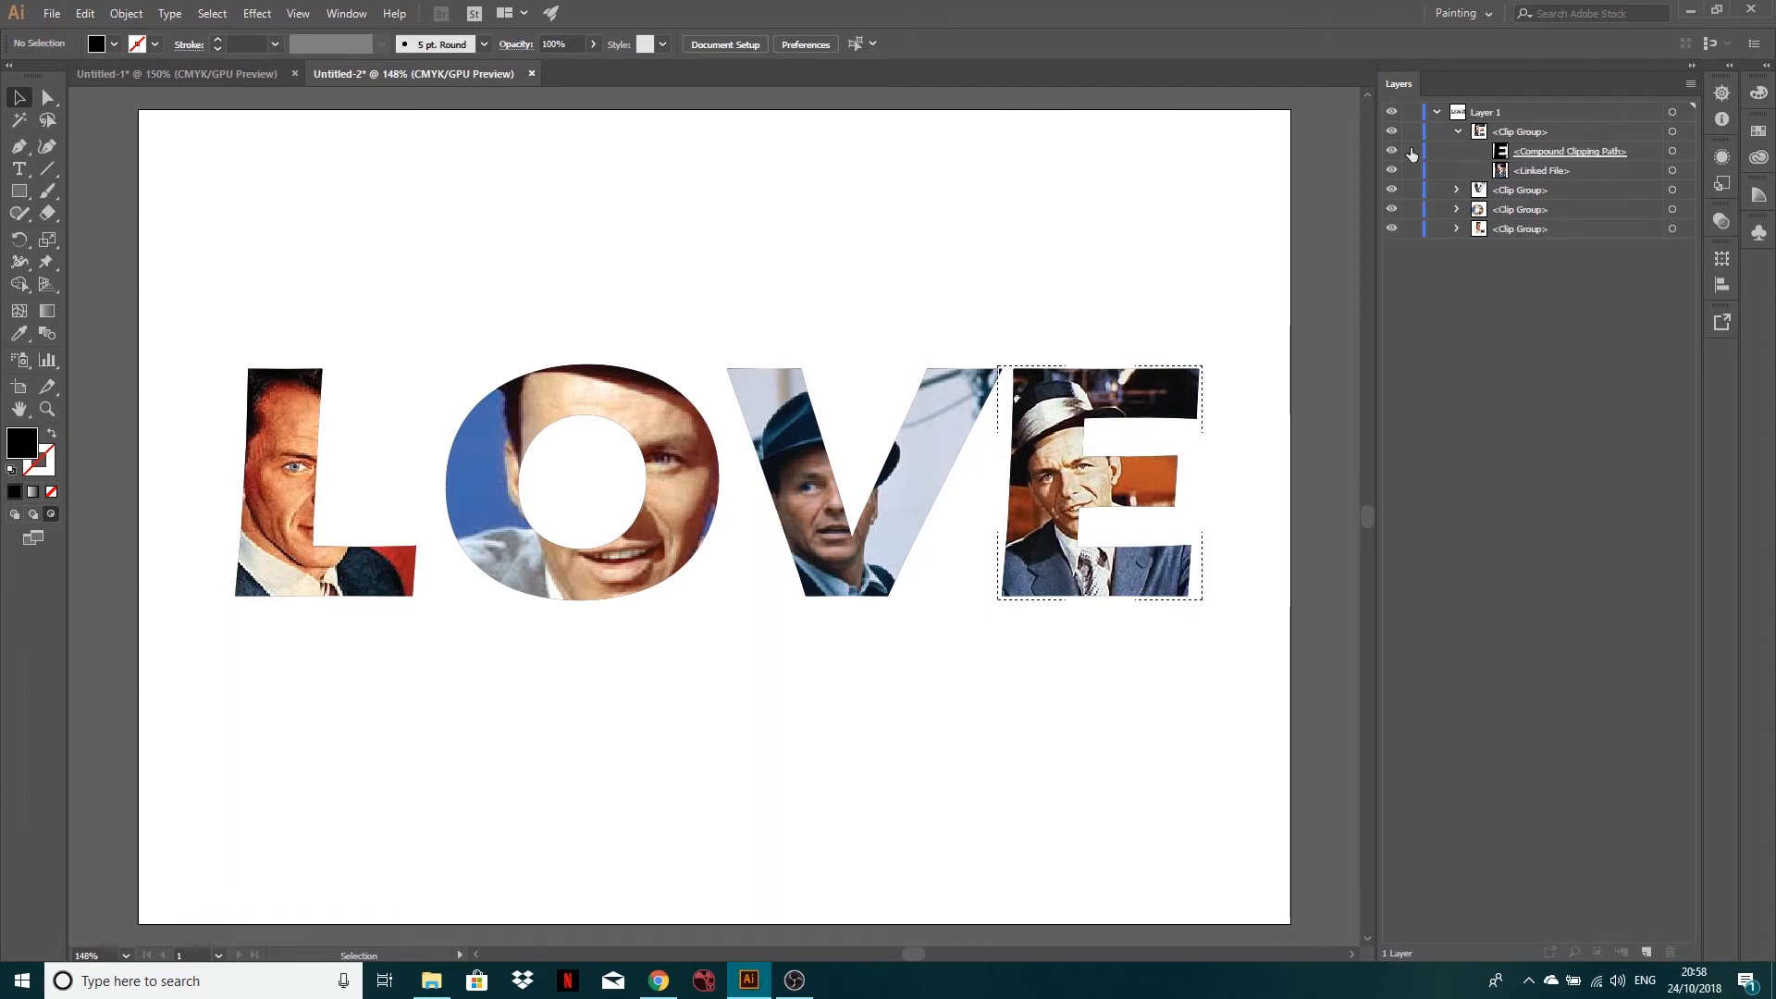
left_click(1456, 131)
Step: Collapse Layer 1 and rename it LOVE - FRANK
left_click(1439, 112)
double_click(1484, 112)
type("LOVE - FRANK")
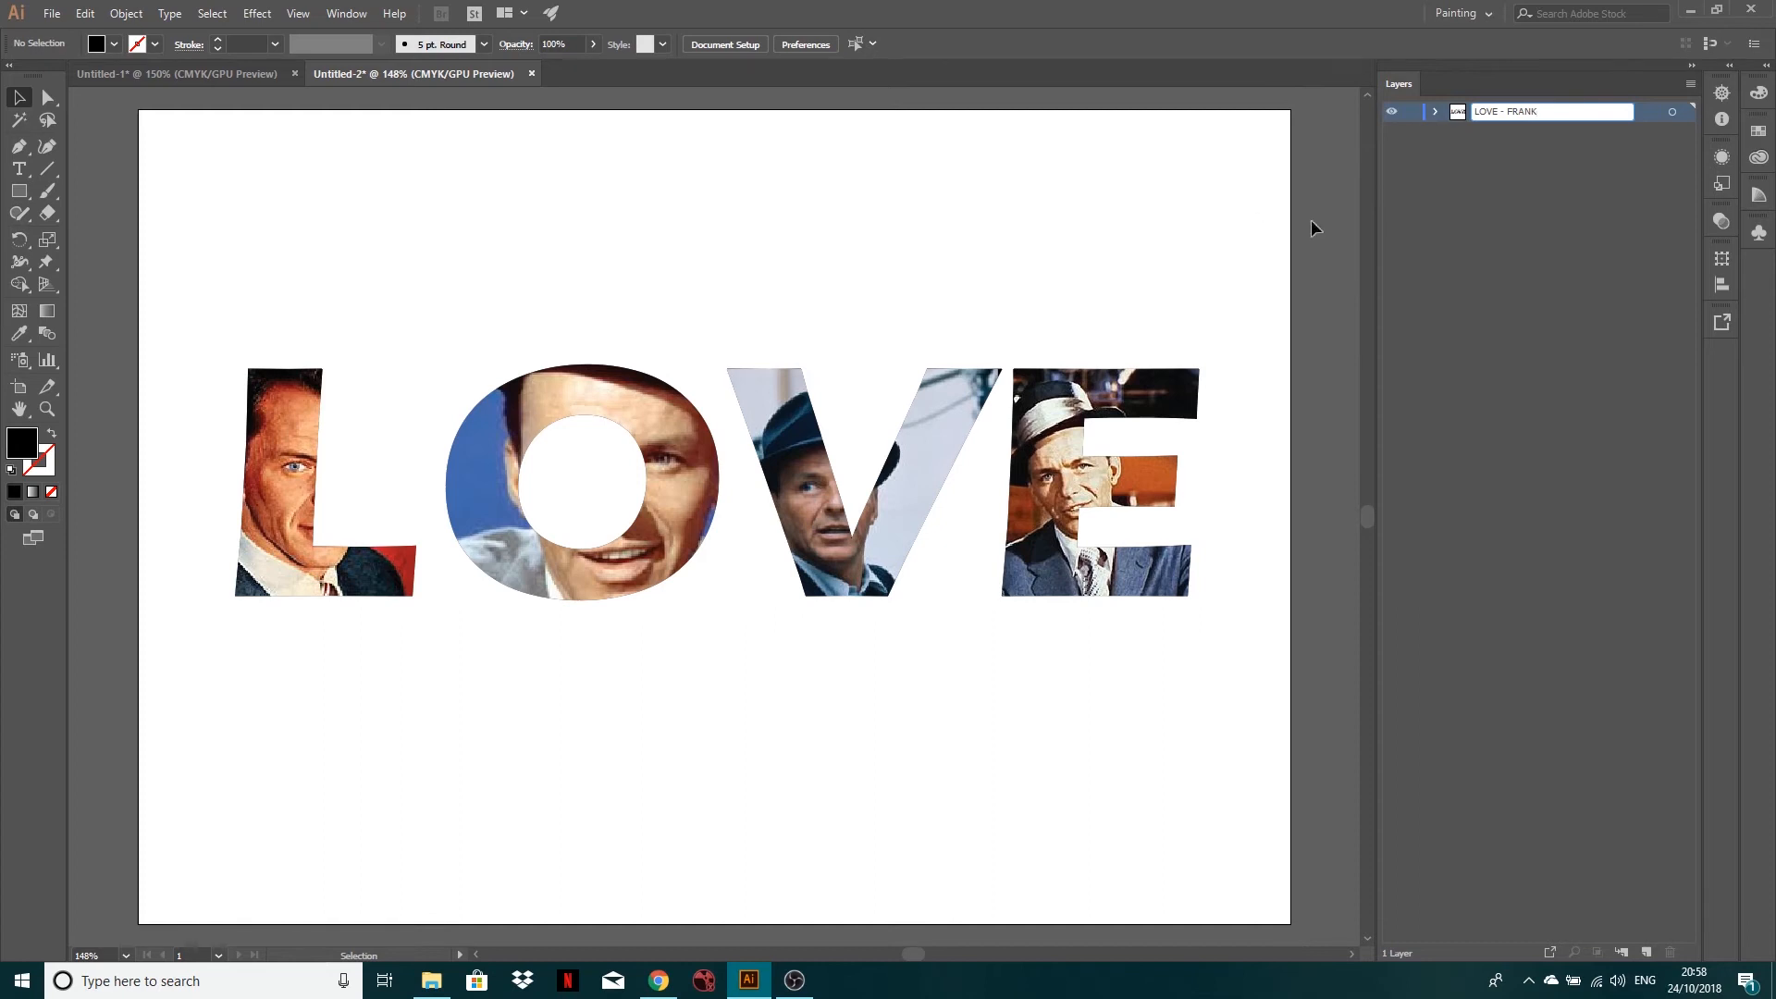
left_click(1505, 248)
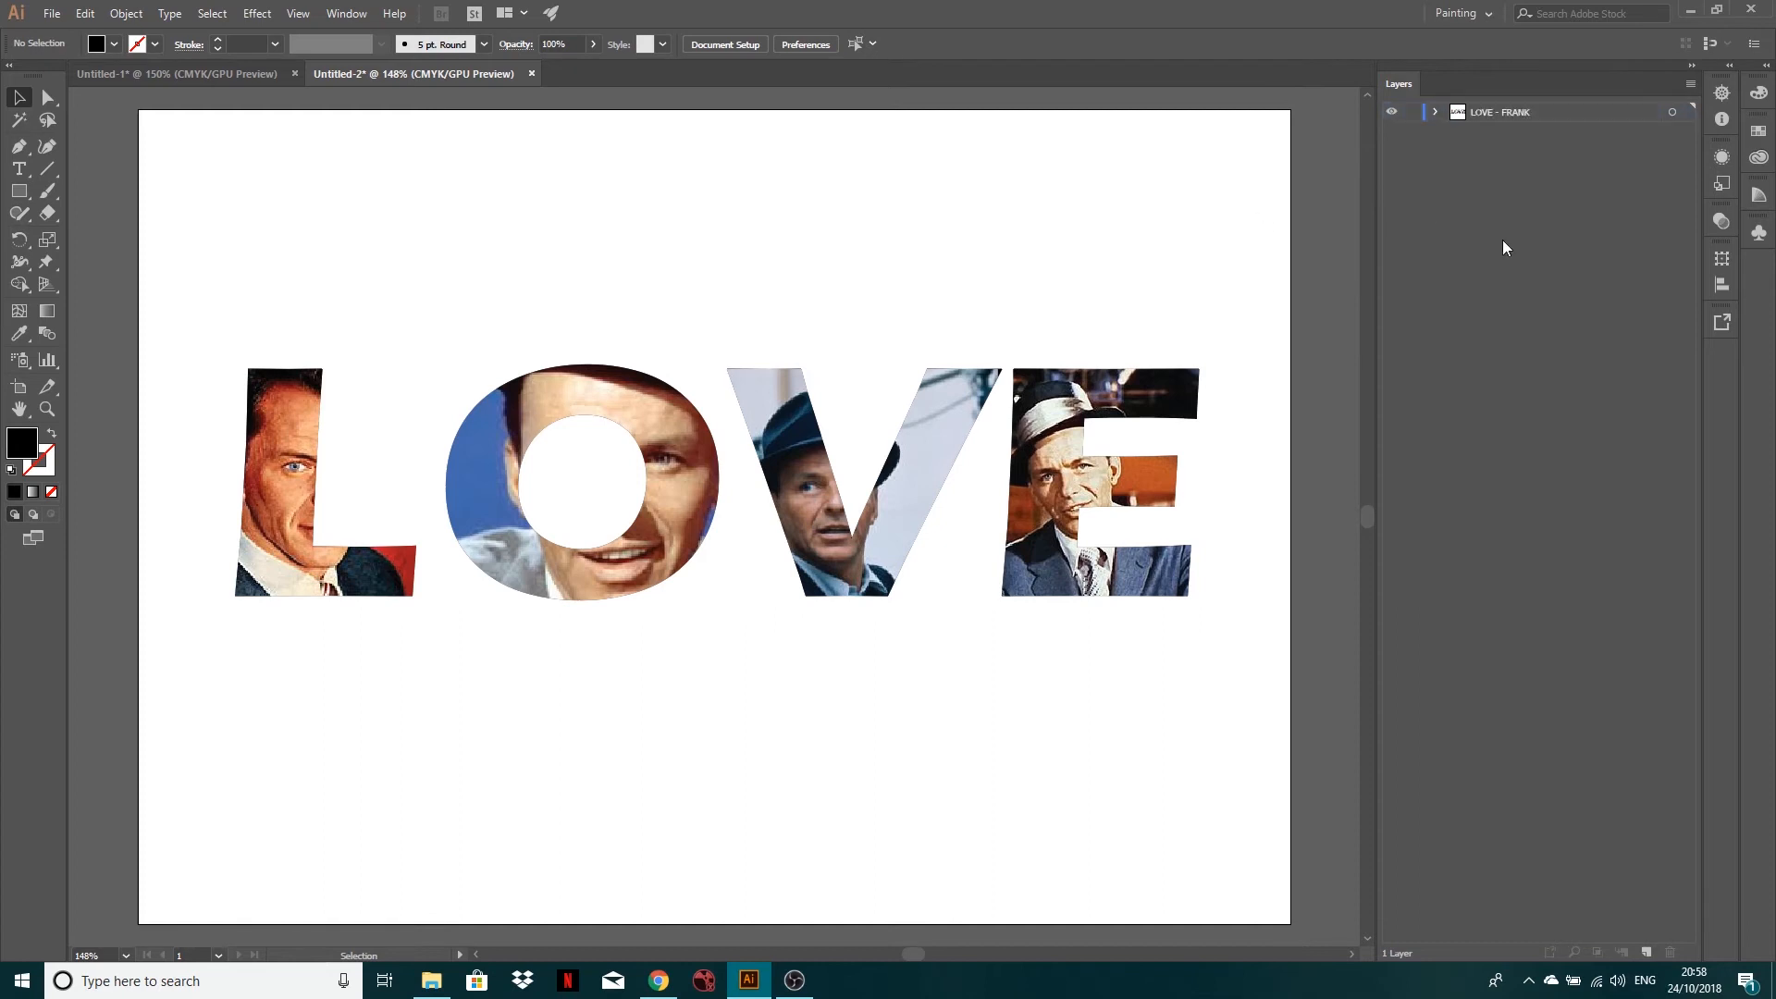
Step: Lock the LOVE - FRANK layer and add a new layer beneath it
left_click(1414, 113)
left_click(1647, 951)
left_click_drag(1490, 111, 1490, 144)
Step: Set the fill colour to grey 7f7f7f and draw a 297 × 210 mm rectangle covering the artboard on Layer 2
double_click(32, 445)
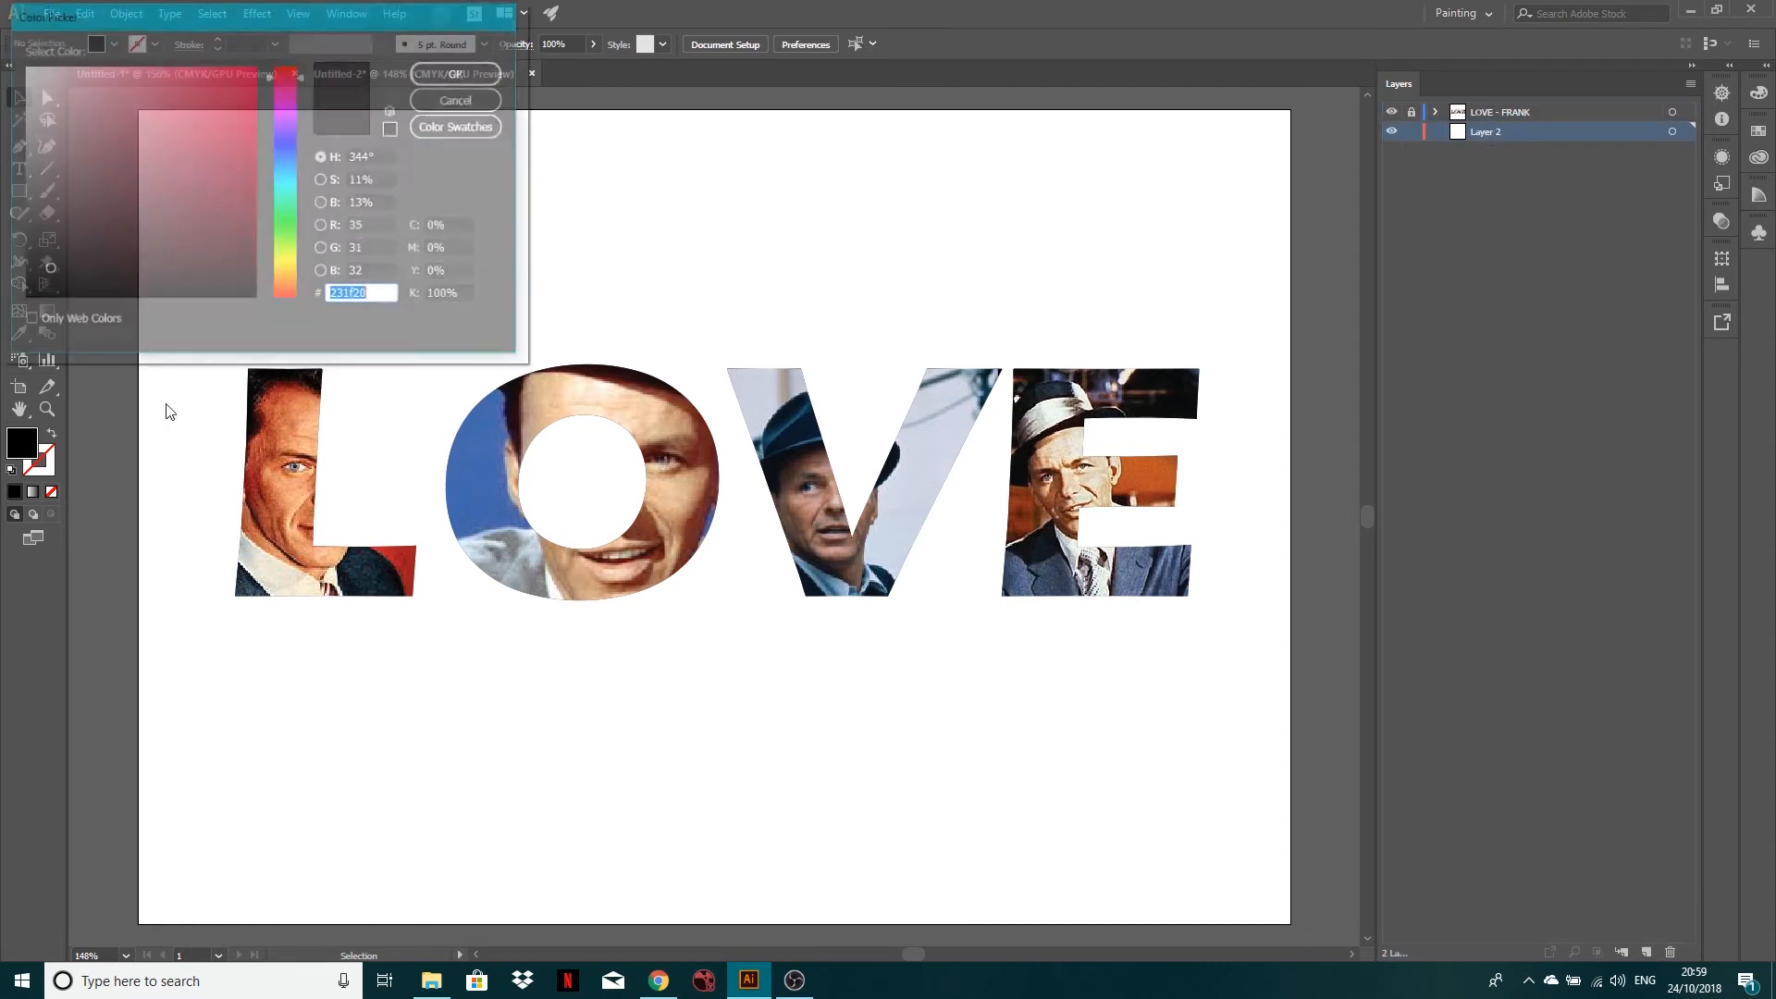
left_click_drag(93, 187, 23, 183)
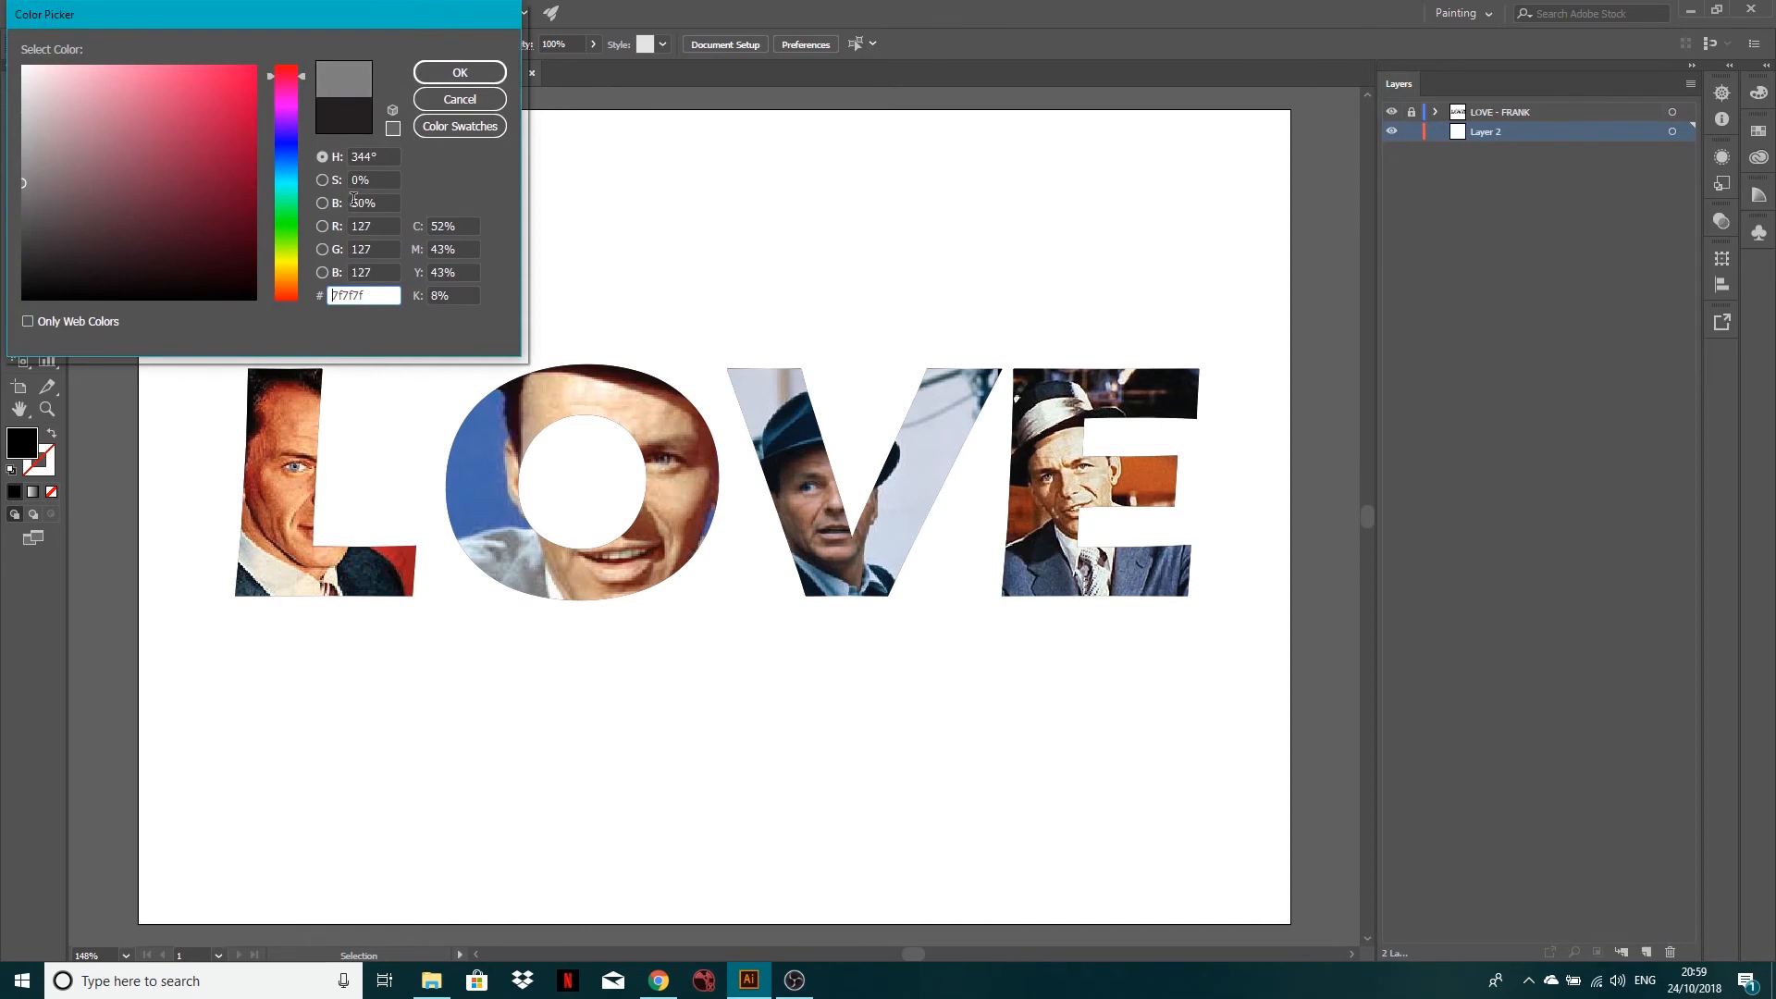
left_click(460, 72)
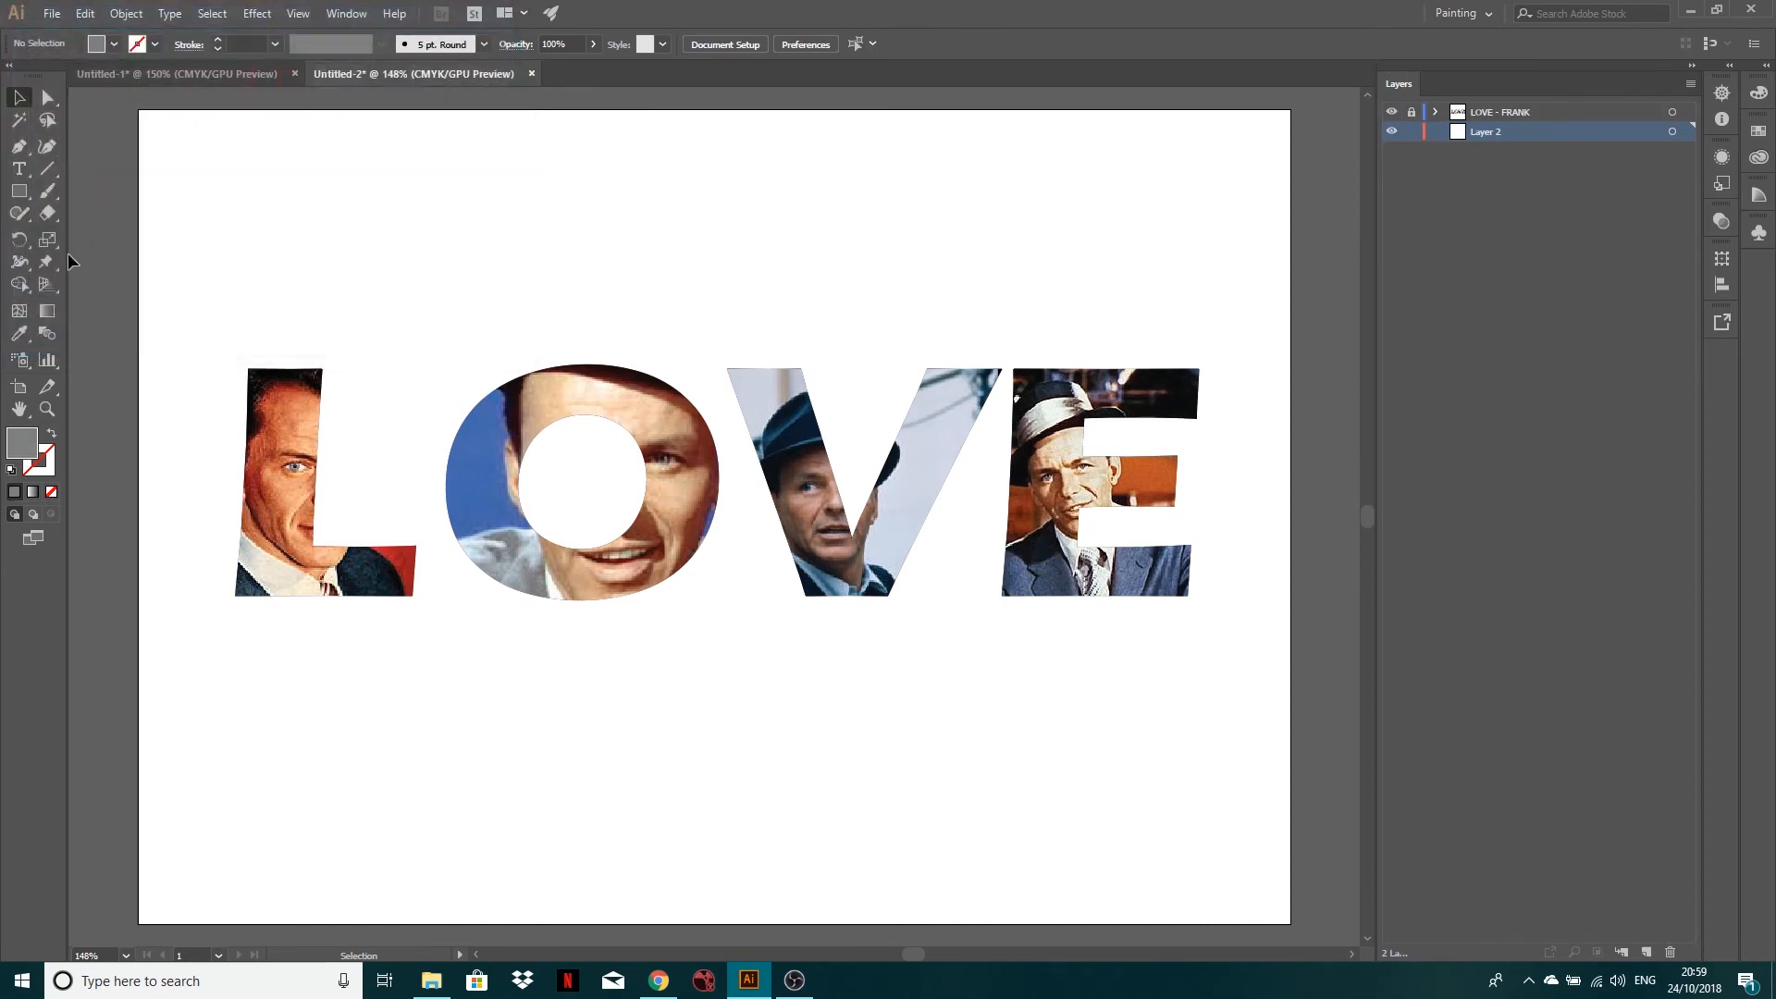
left_click(20, 188)
left_click_drag(139, 110, 1292, 921)
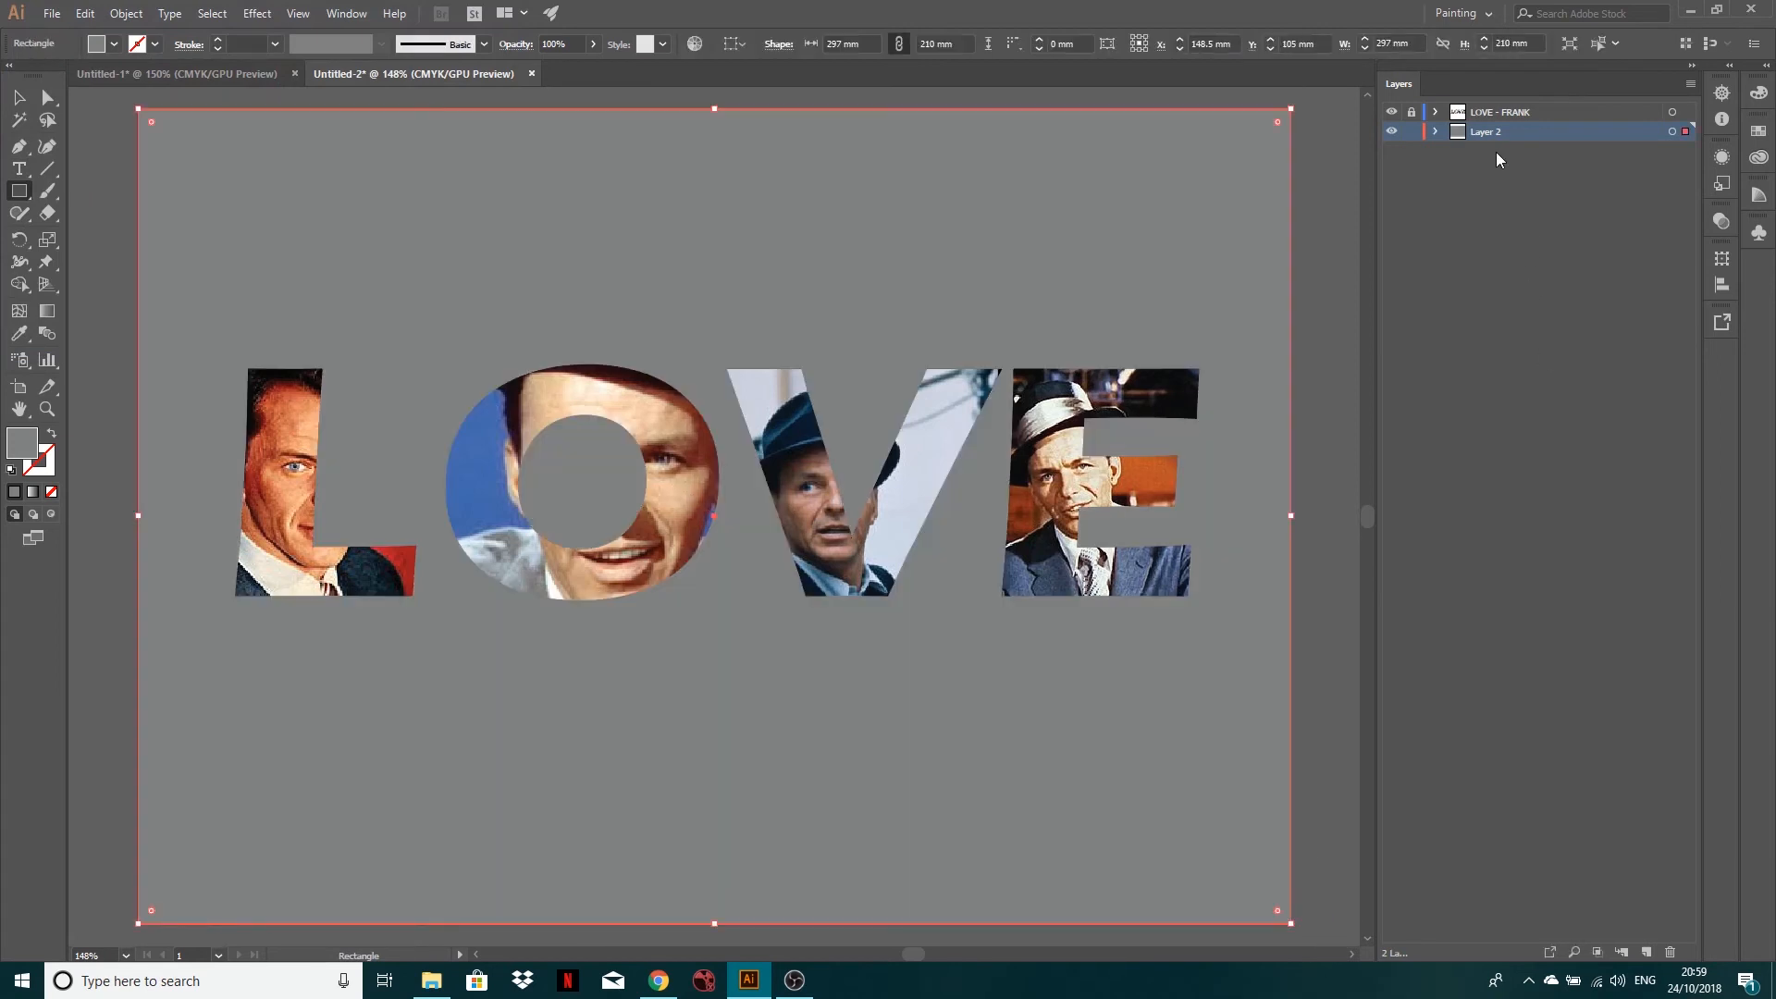
Step: Rename Layer 2 as BG and lock it
double_click(1487, 133)
type("BG")
key("Return")
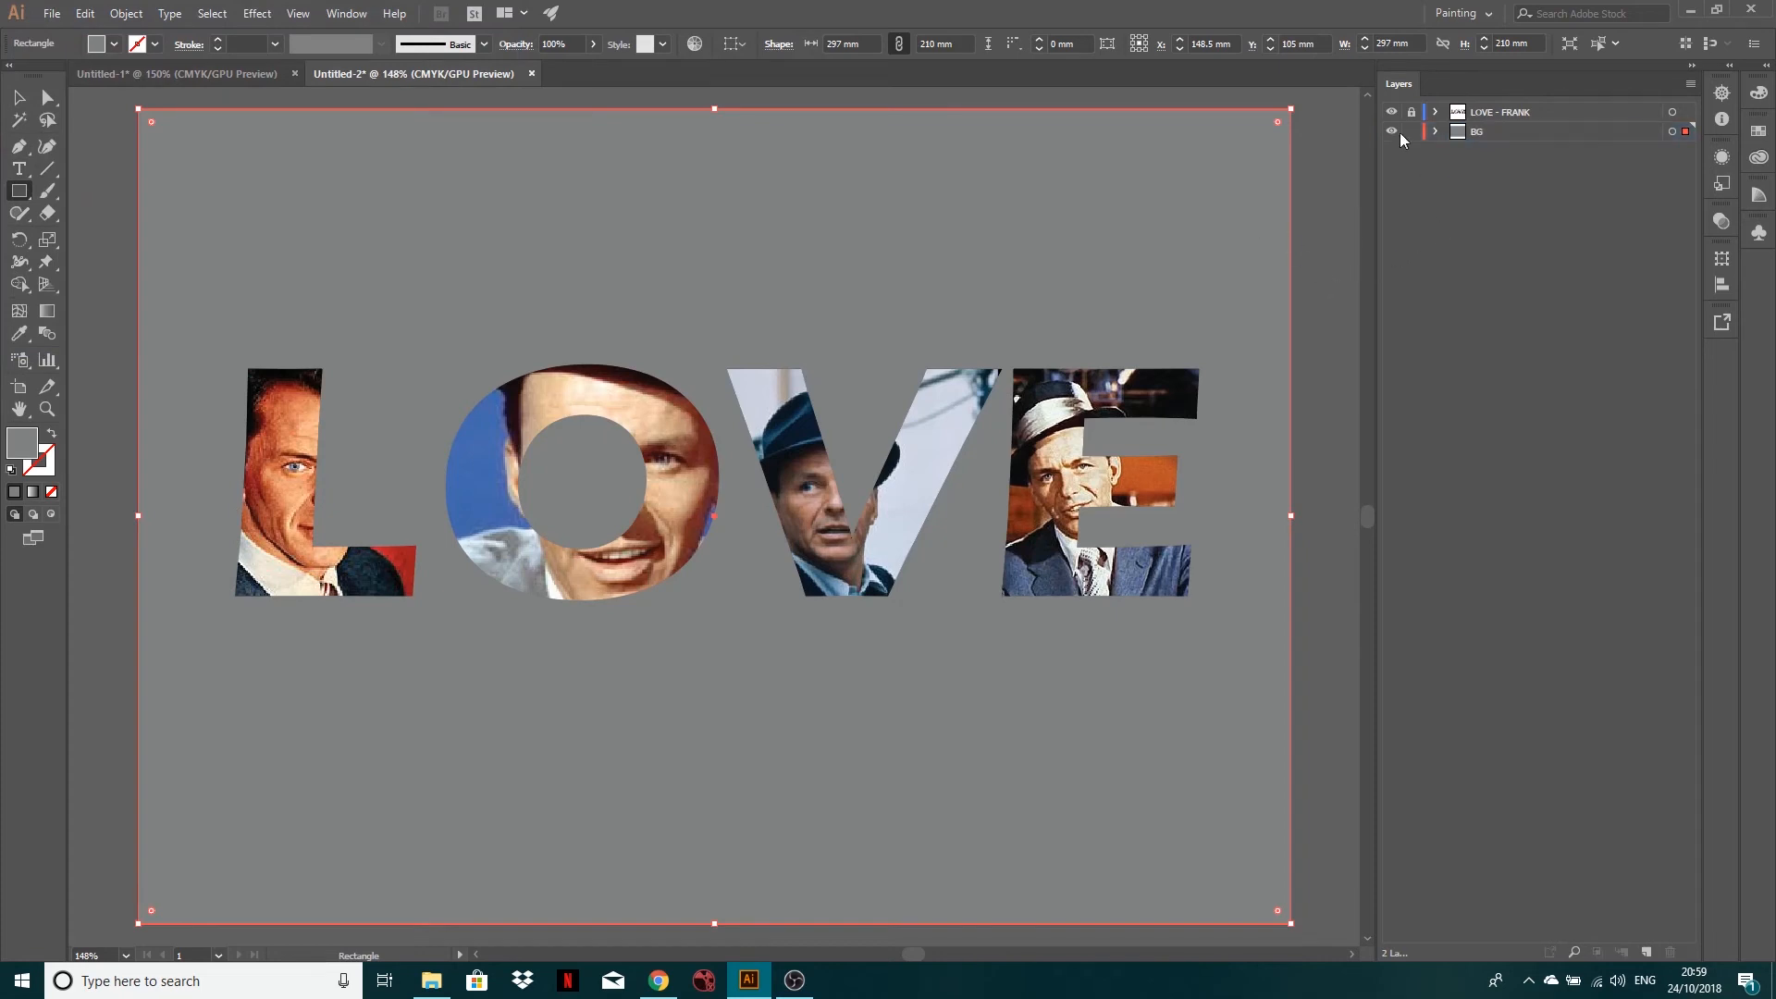
left_click(1412, 131)
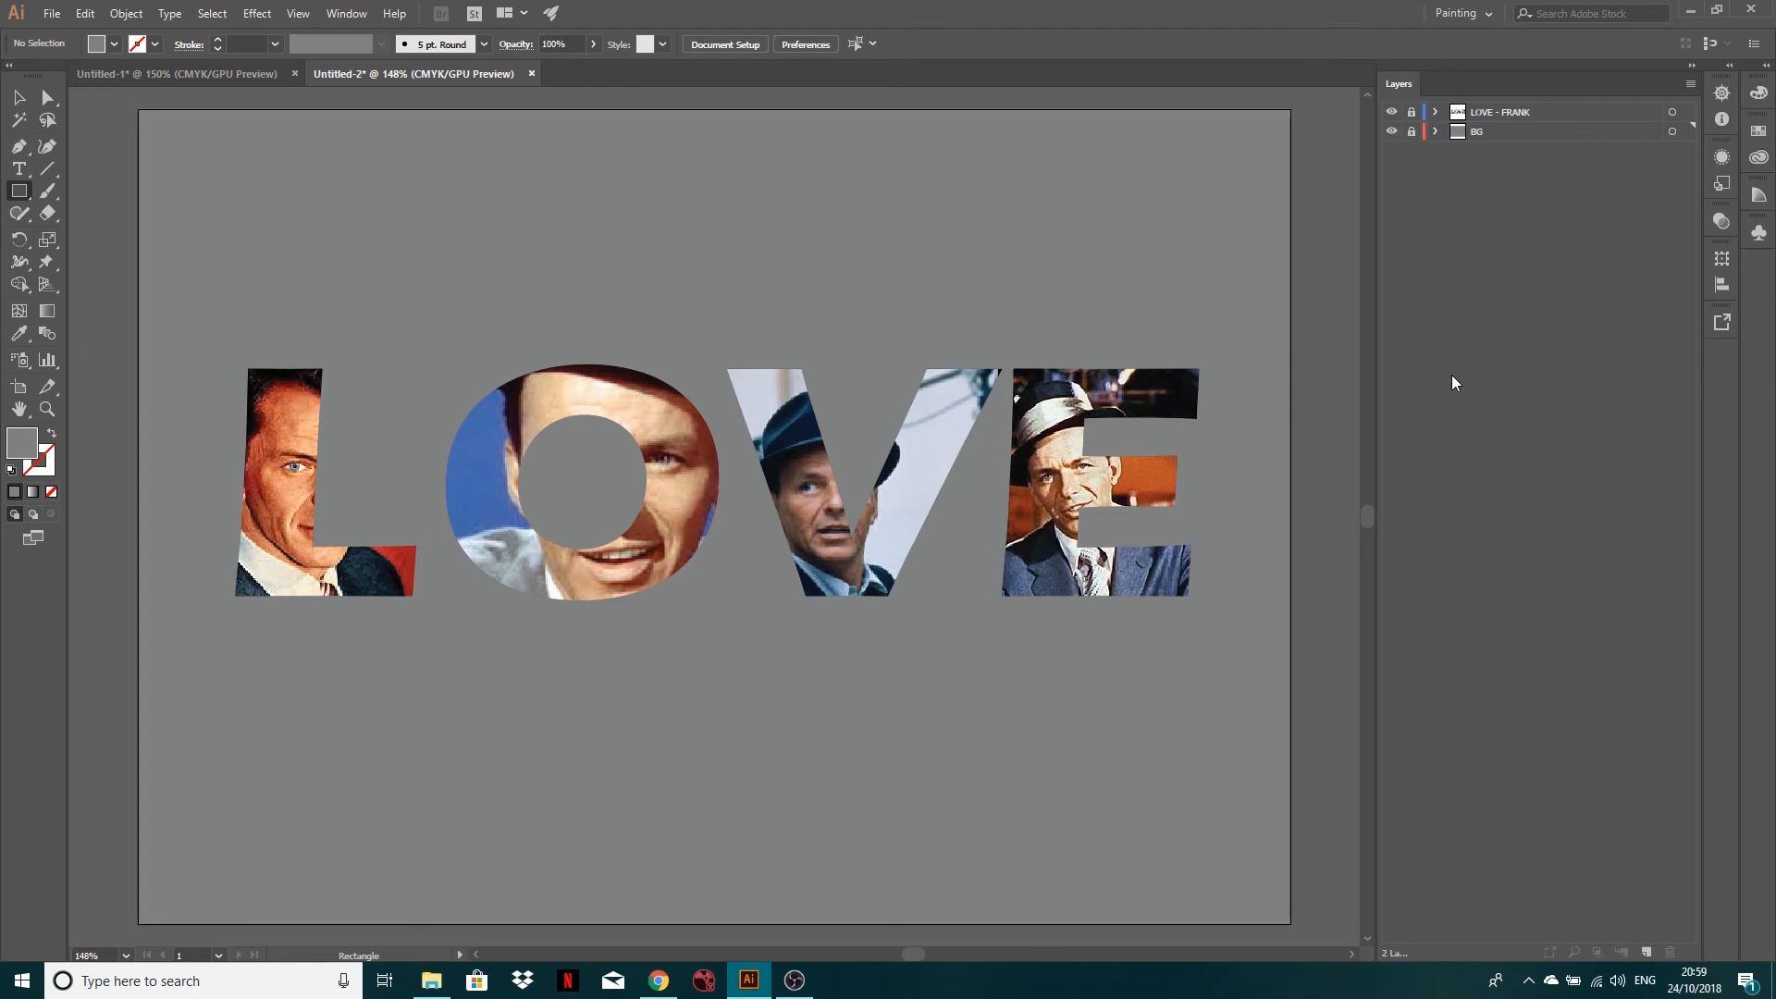